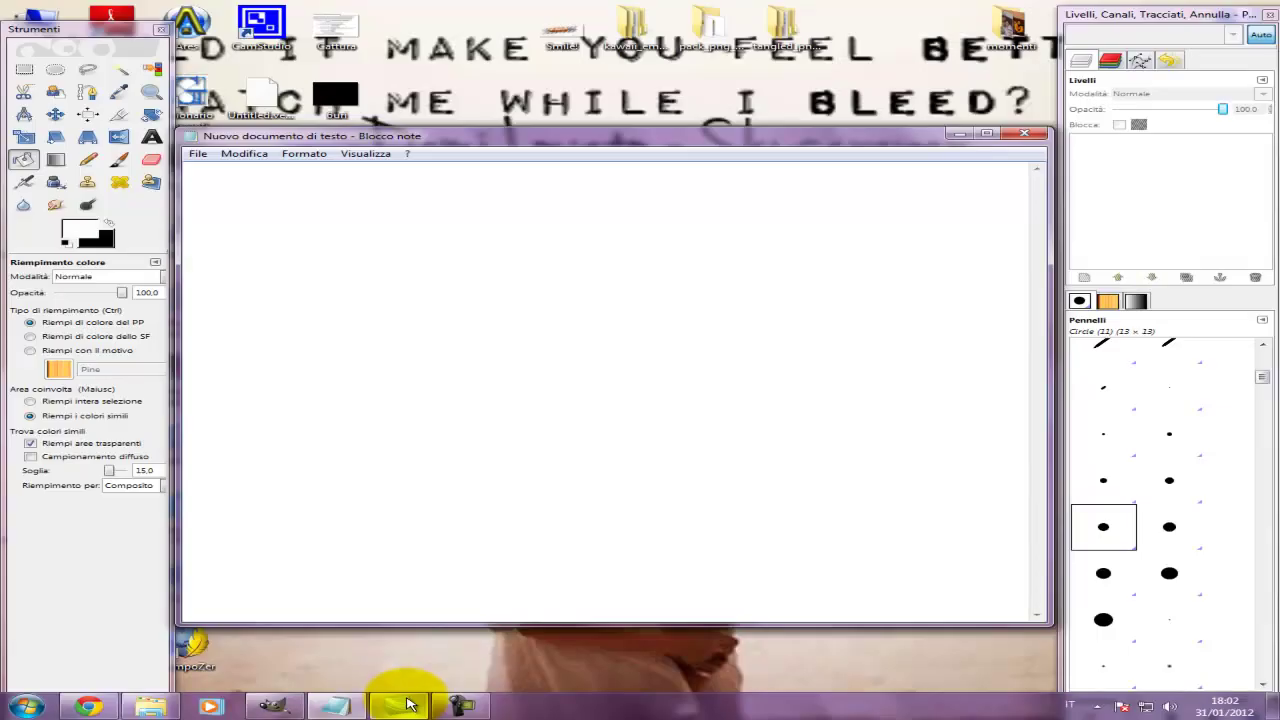
Step: Replace the Notepad greeting with the note 'Prima di tutto carichiamo su Gimp l'immagine di sfondo e lo scheletro dello scrollbox'
left_click(324, 203)
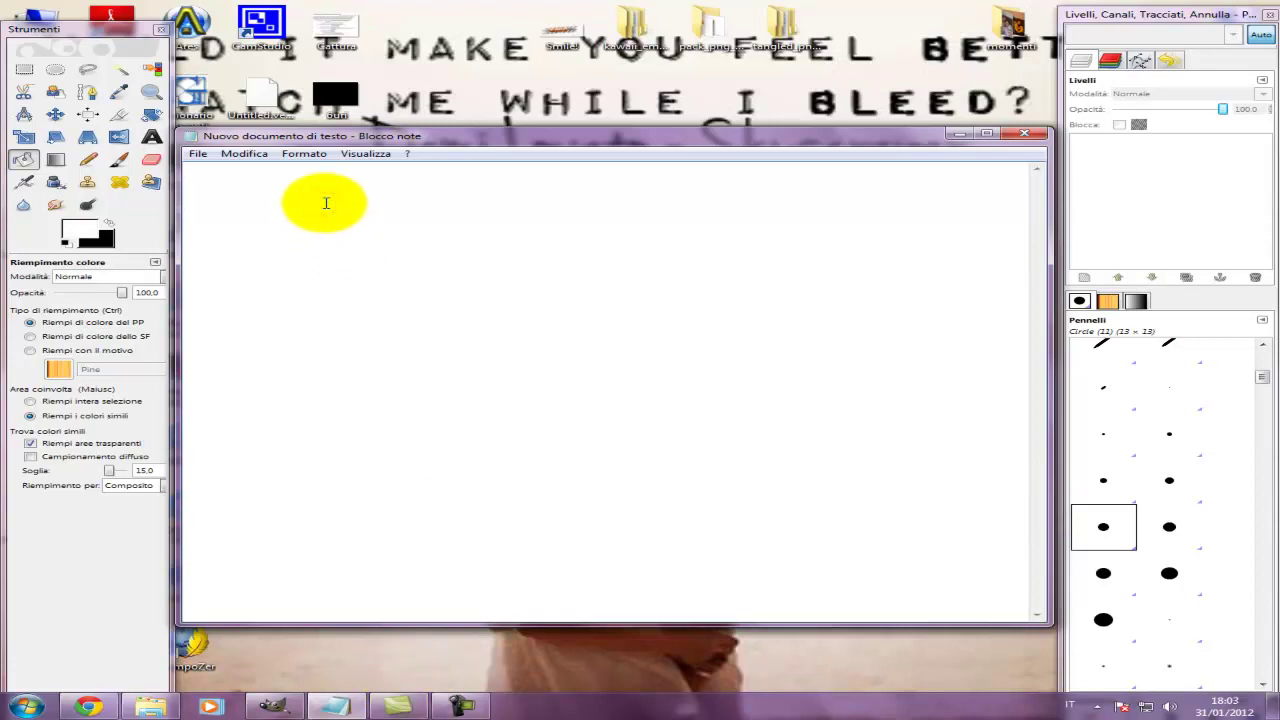
type("Ciao!!!")
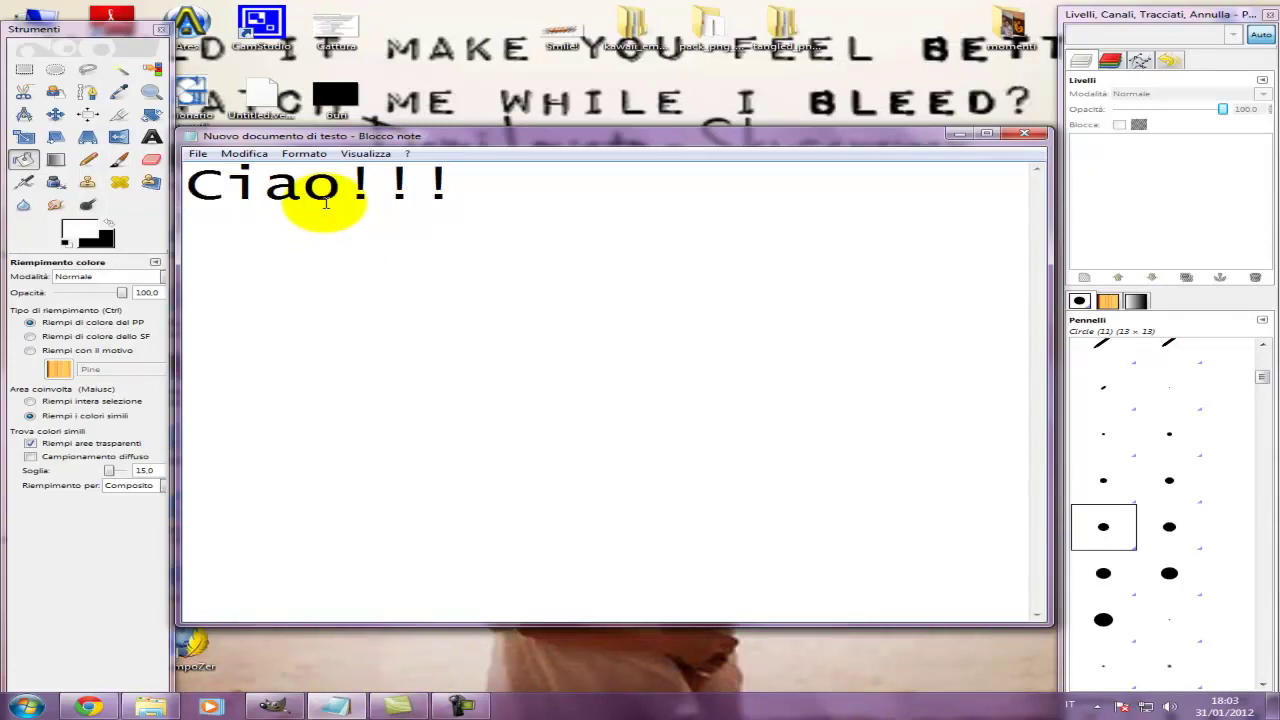
type(" In que")
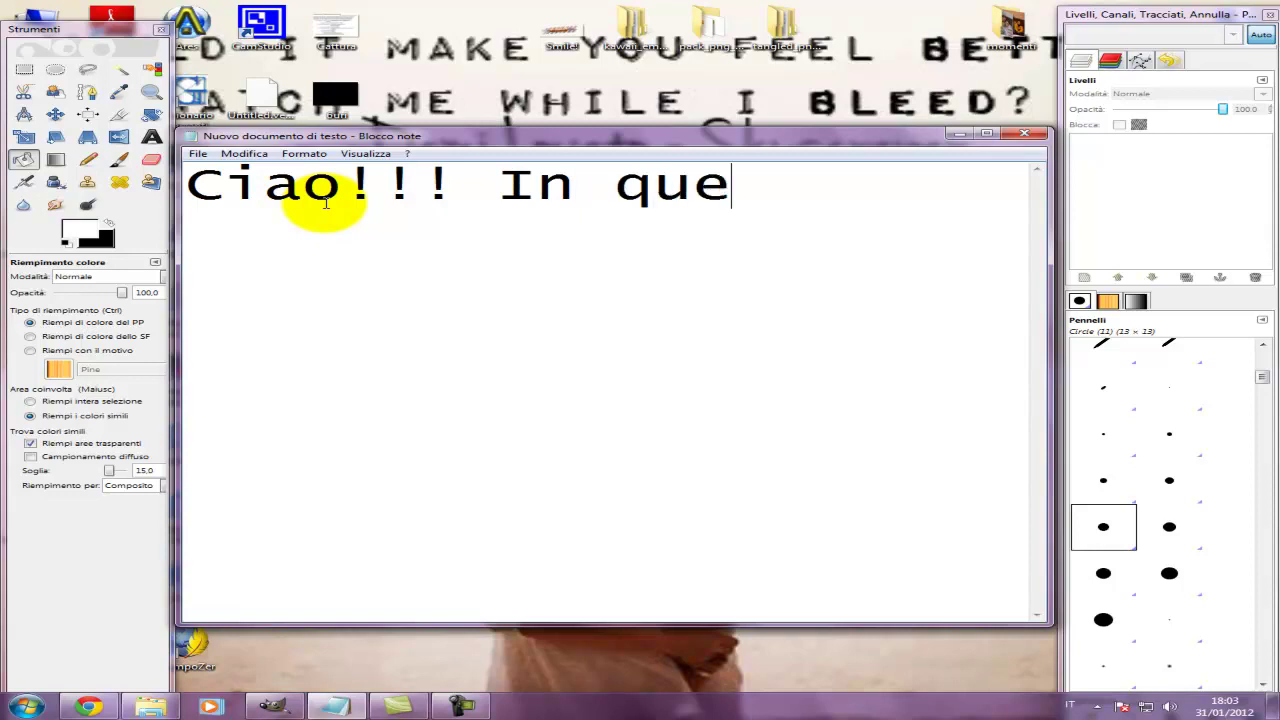
type("sto tutori")
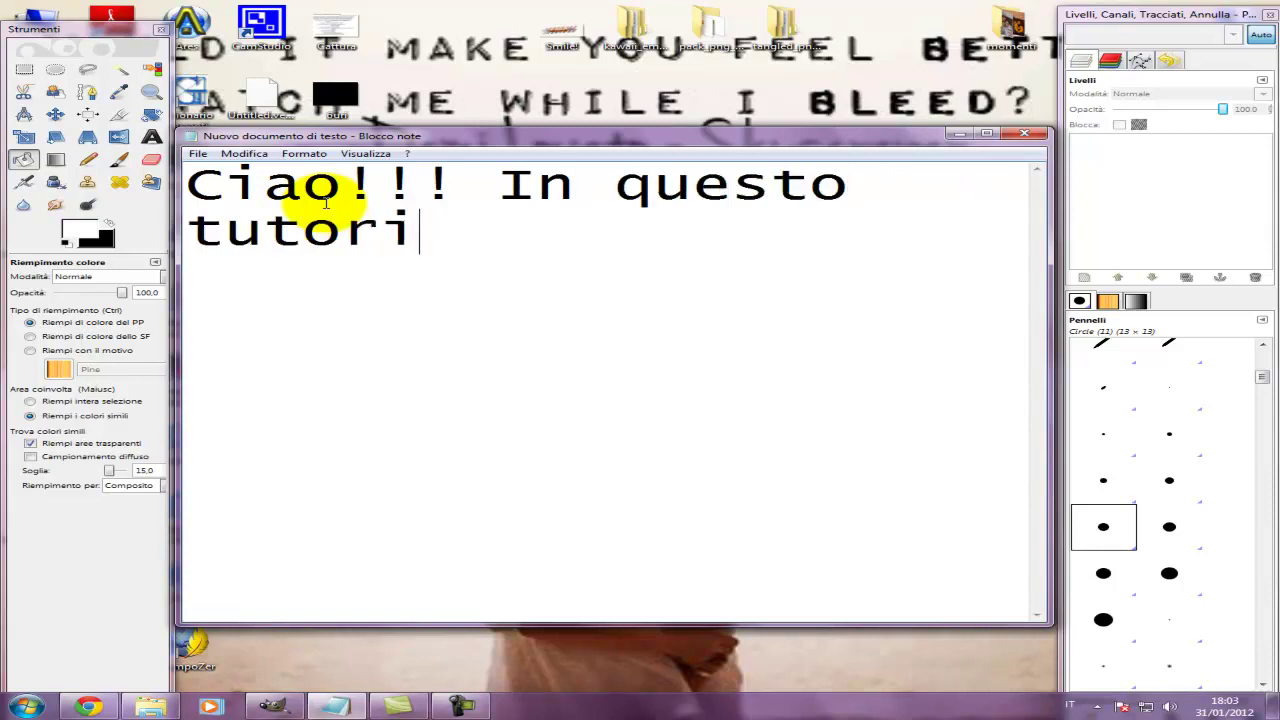
type("al impare")
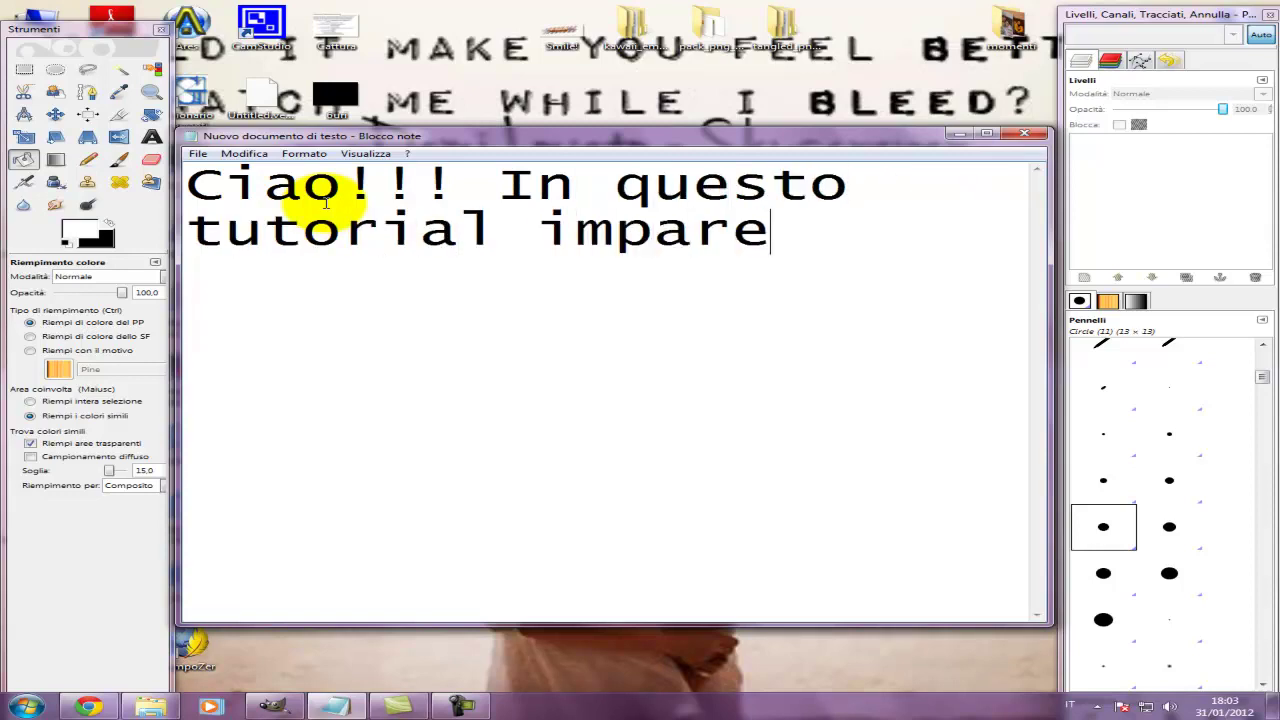
type("remo come f")
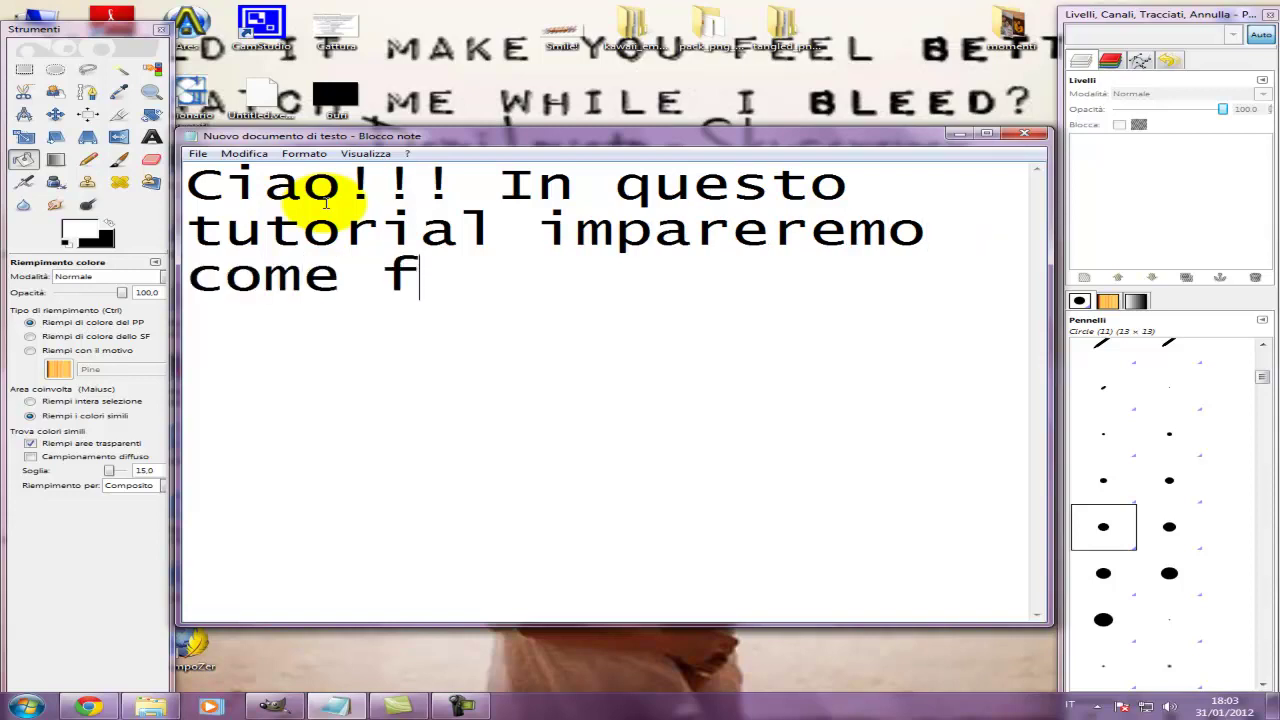
type("are gli ")
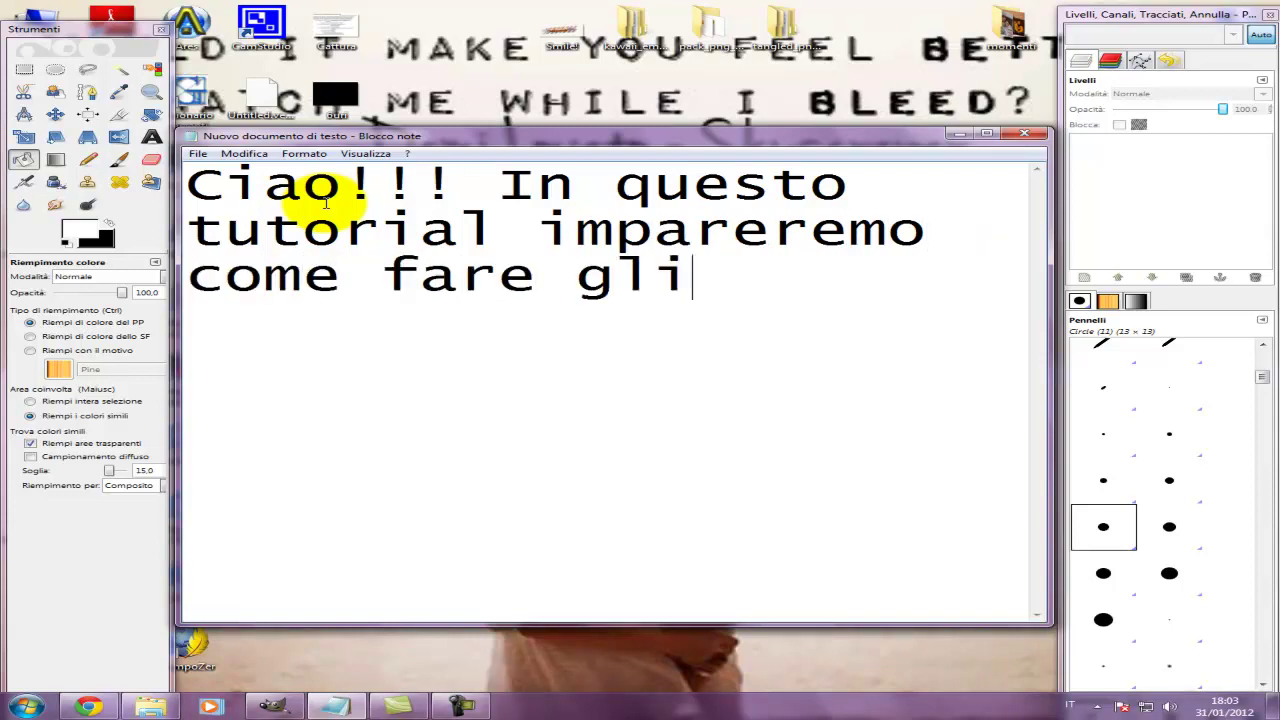
type("scroll")
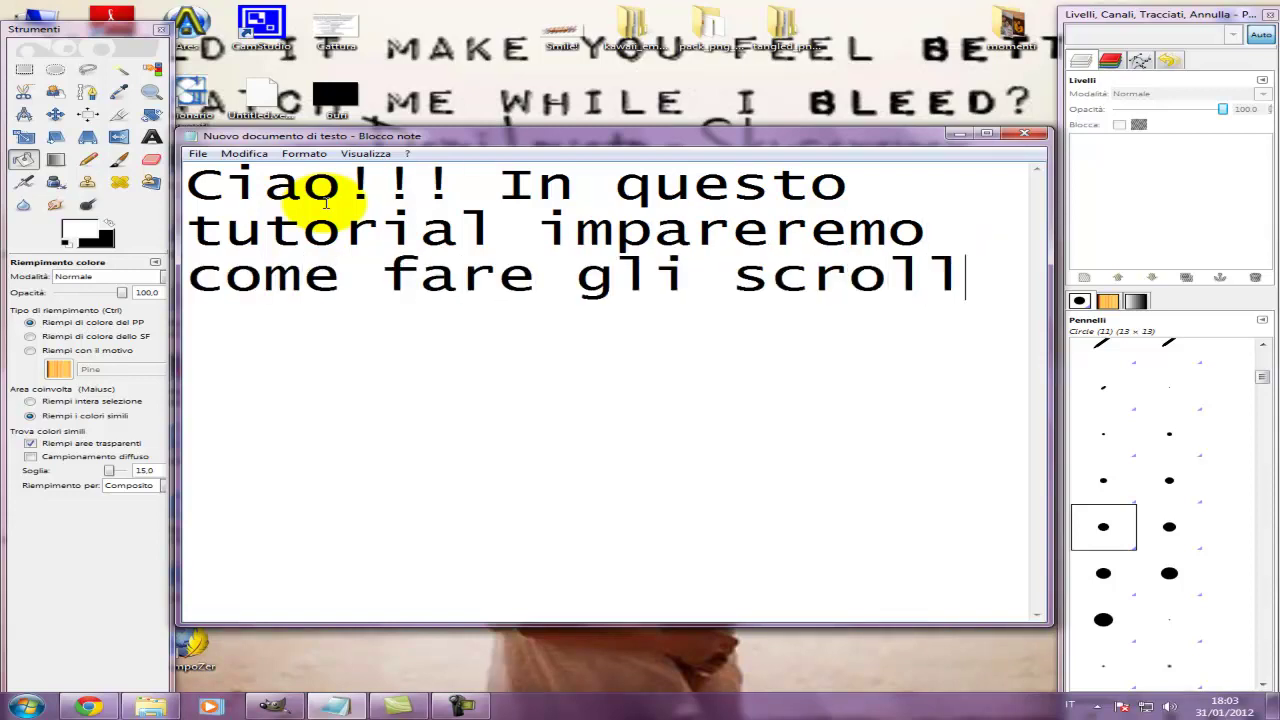
type("box...")
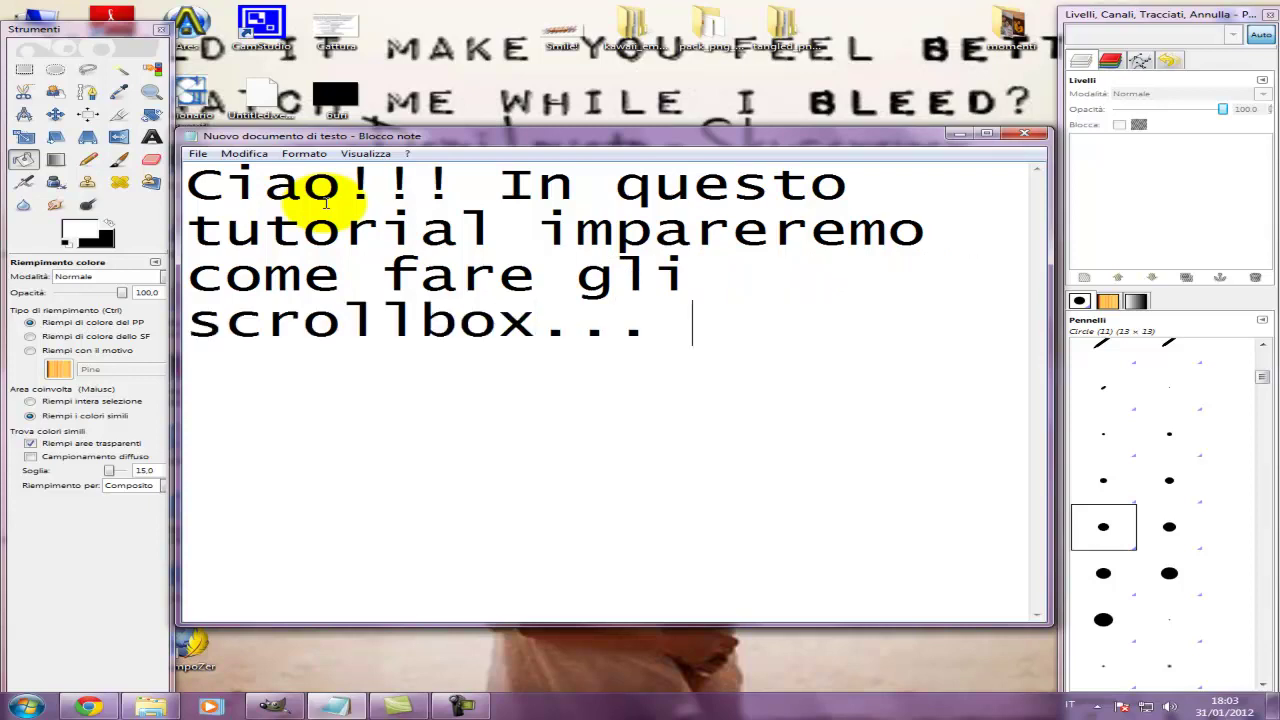
key("shift+Up")
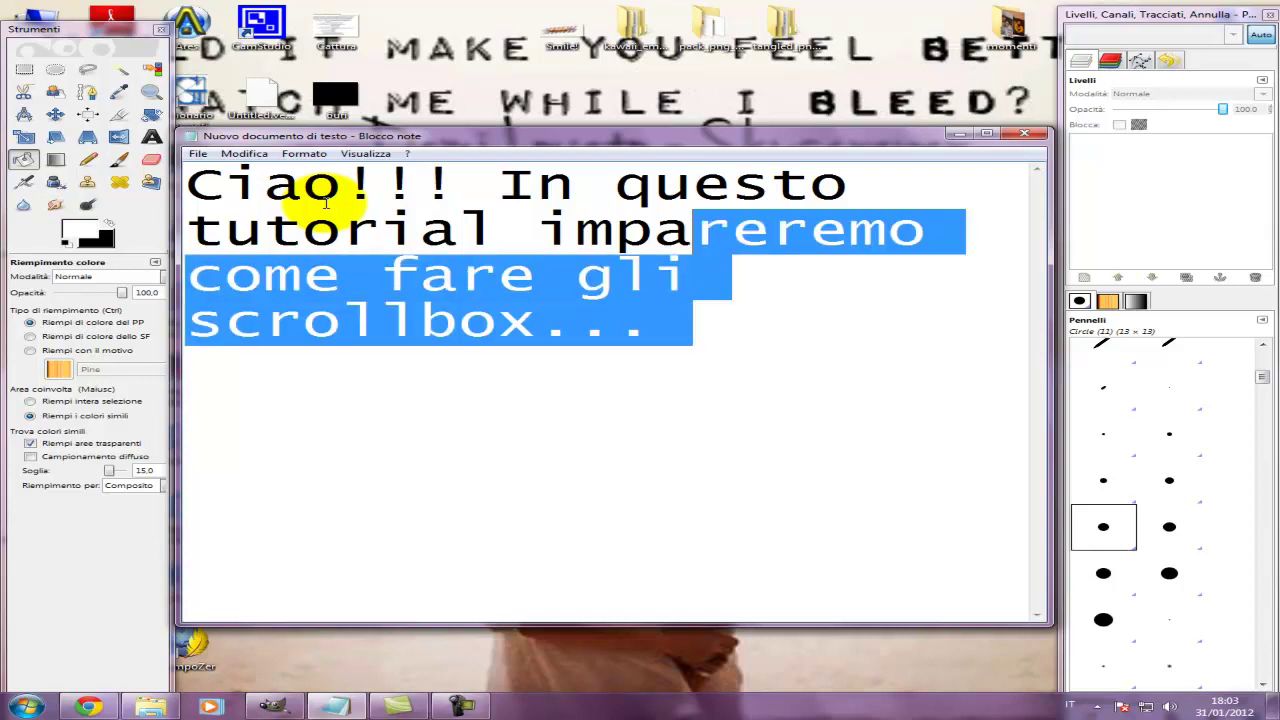
key("shift+Up")
key("shift+Left")
key("shift+Left")
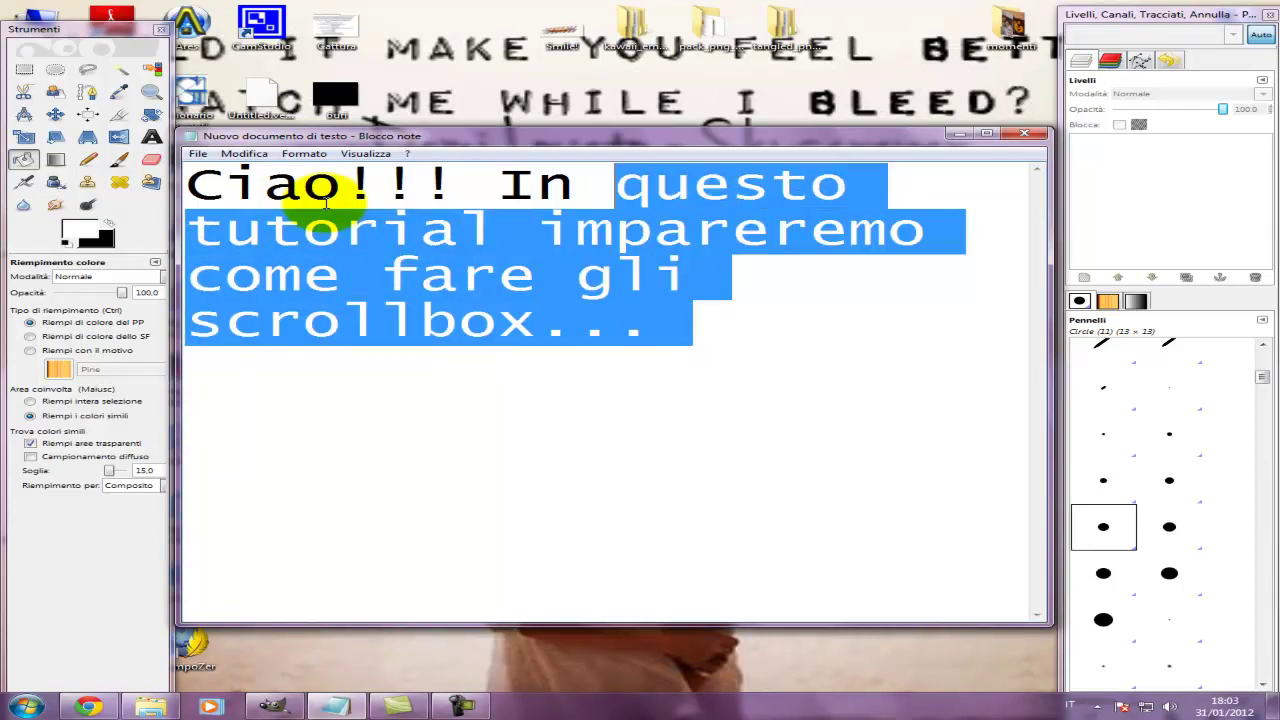
key("shift+Left")
key("shift+Left")
key("shift+Left")
key("shift+Left")
key("shift+Left")
key("BackSpace")
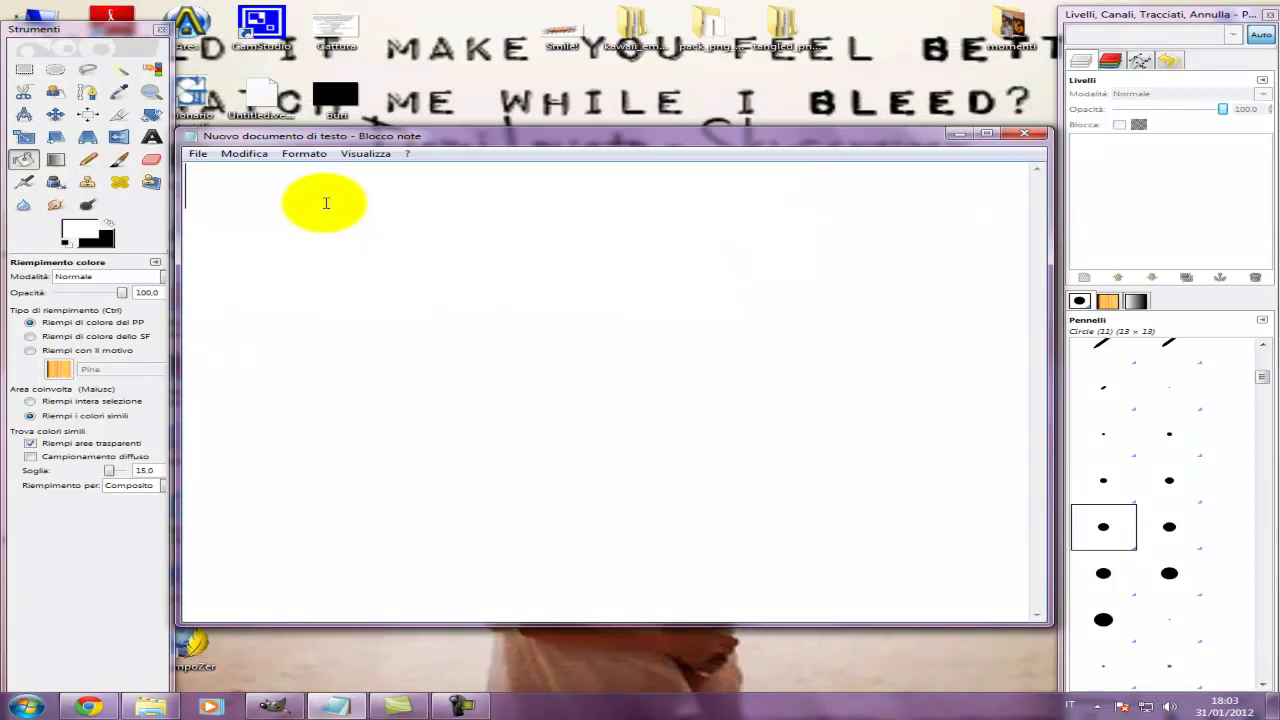
type("Prima di")
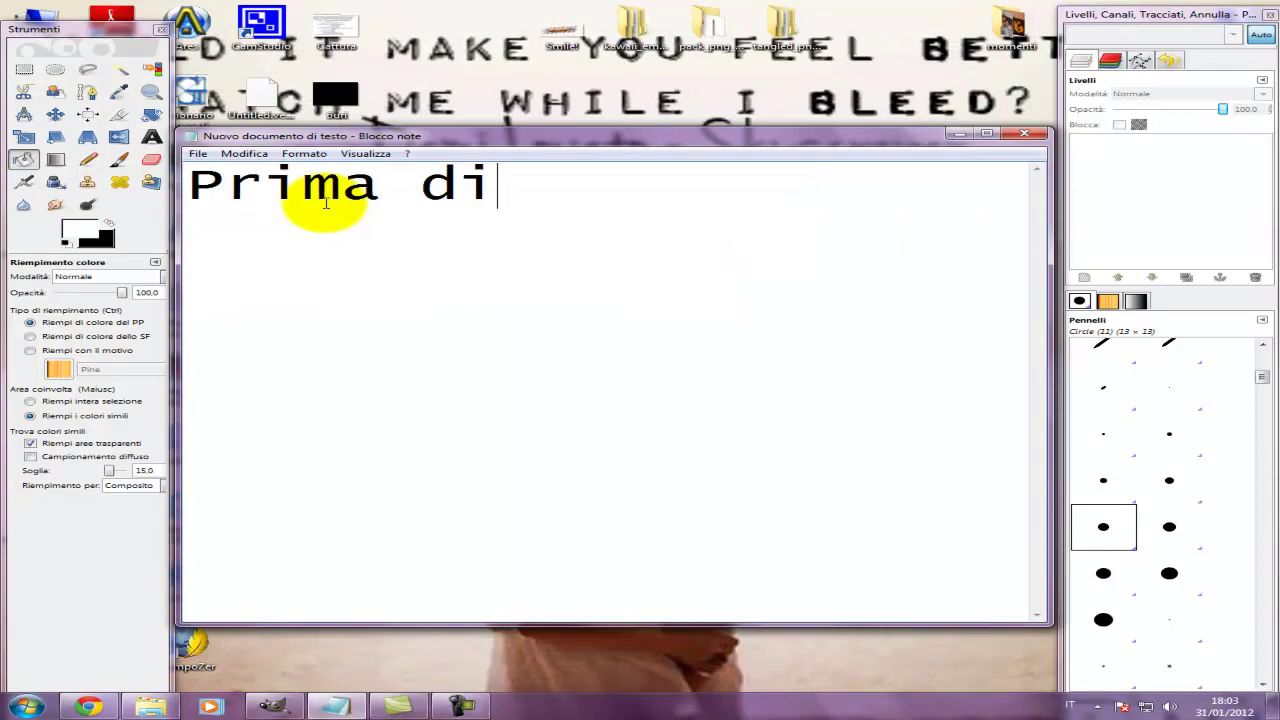
type(" tutto cari")
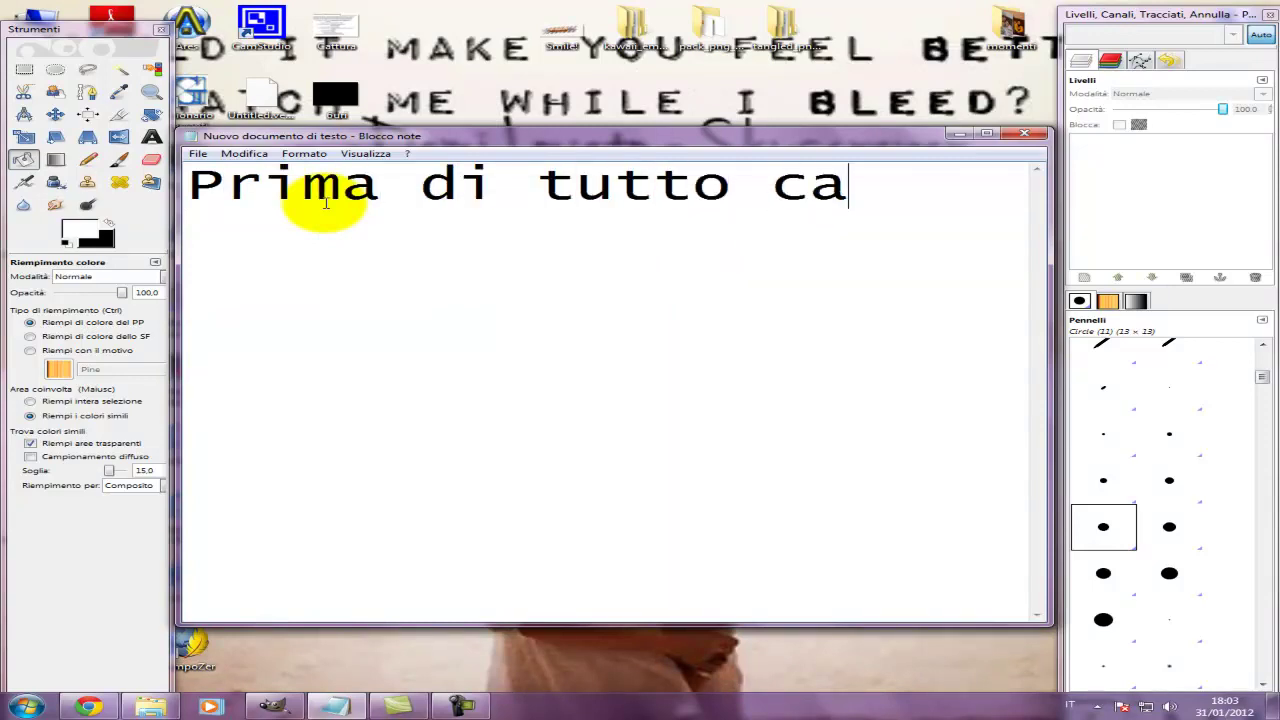
type("chiamo ")
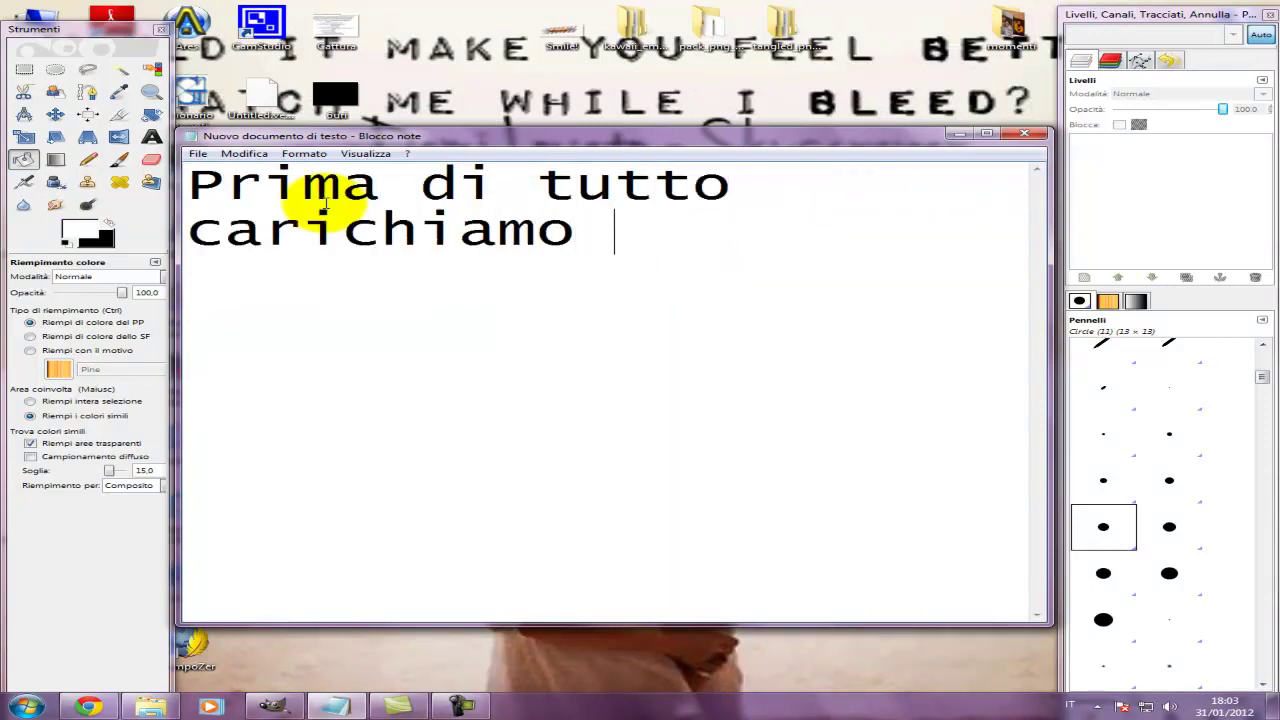
type("su Gi")
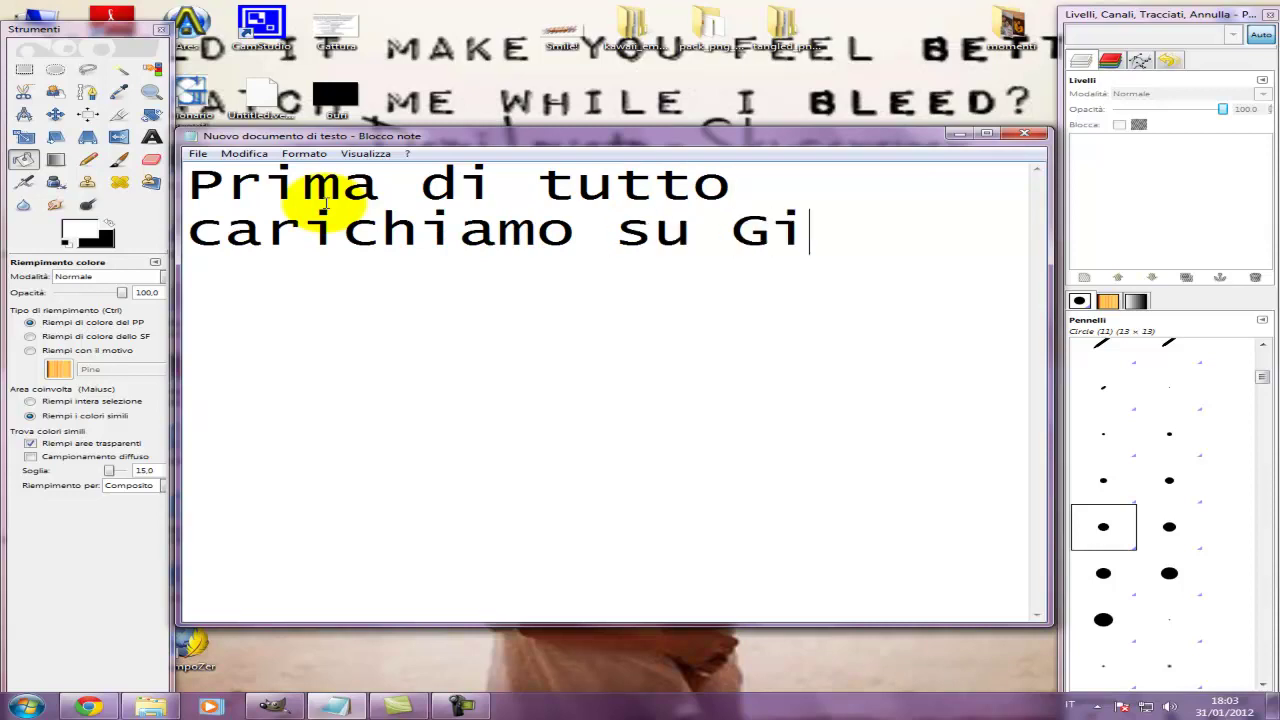
type("mp l'i")
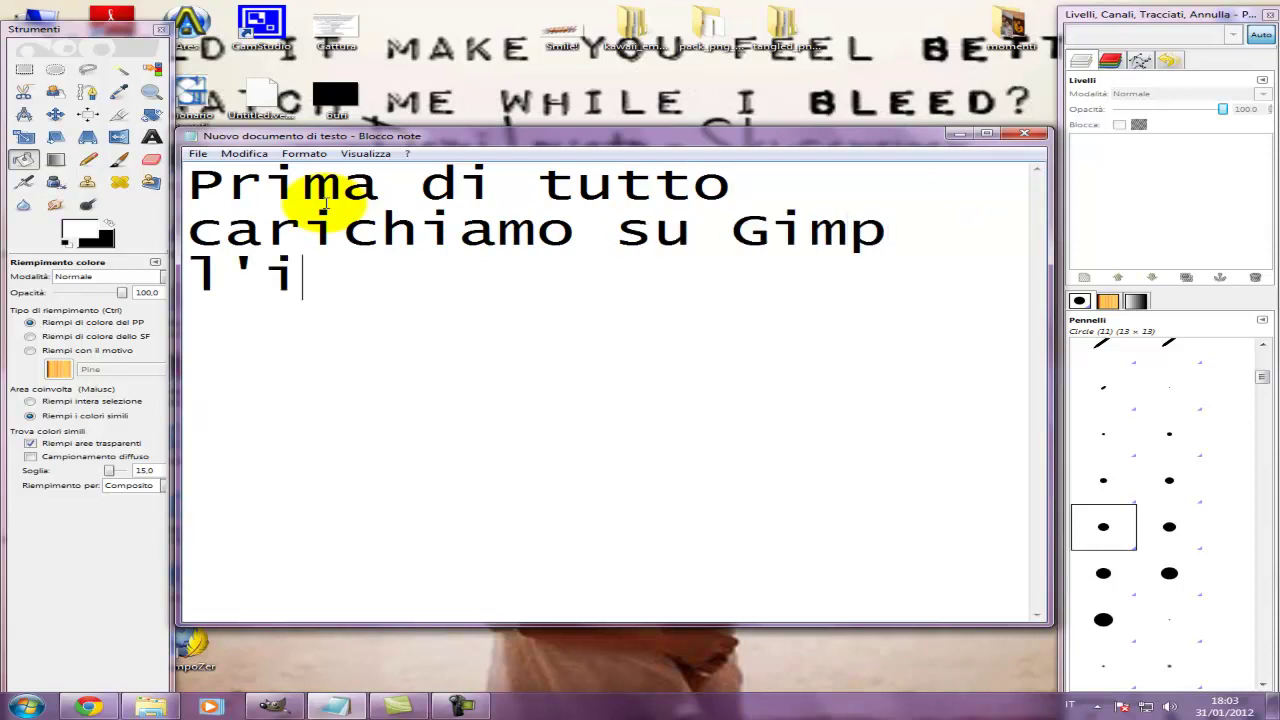
type("mmagine ")
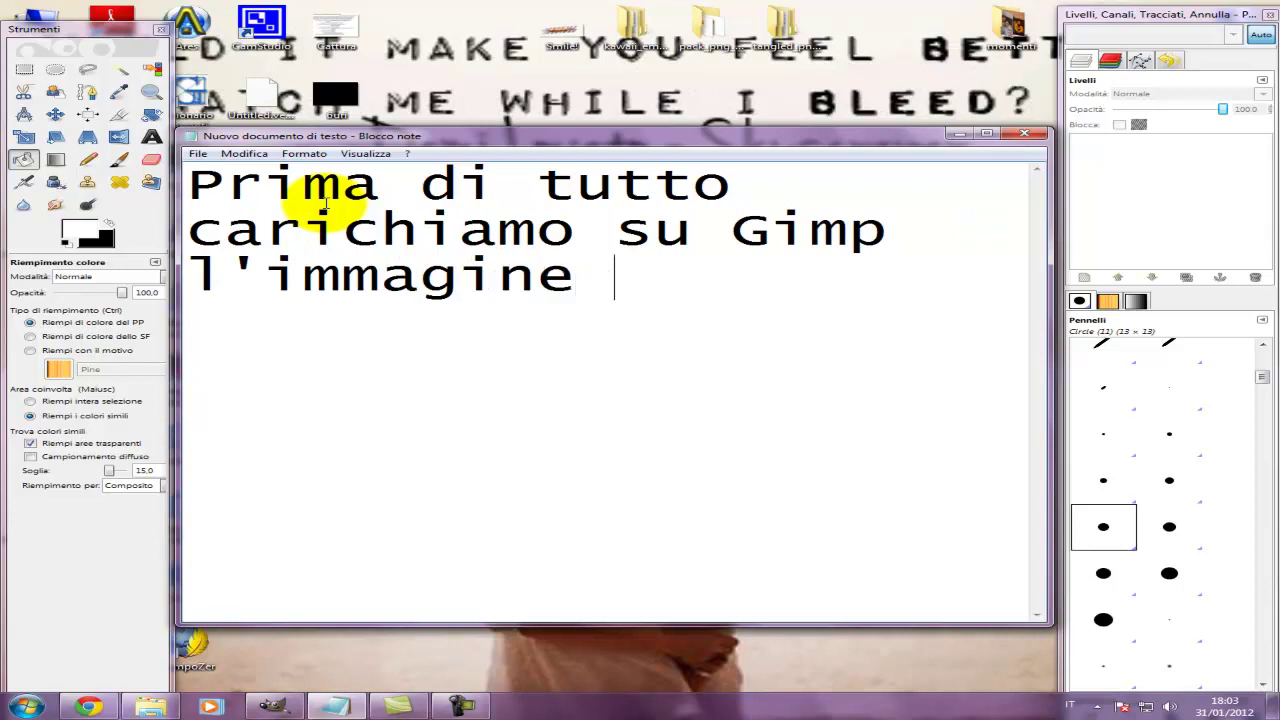
type("di sfondo e ")
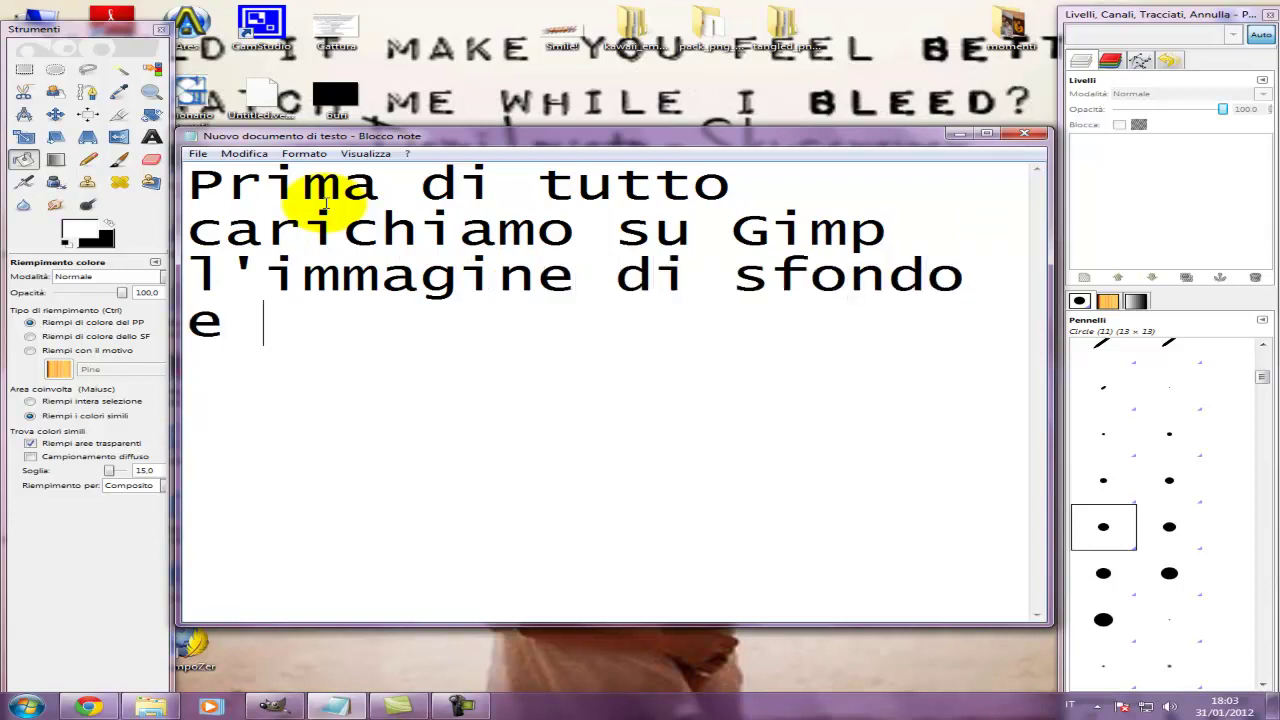
type("lo schel")
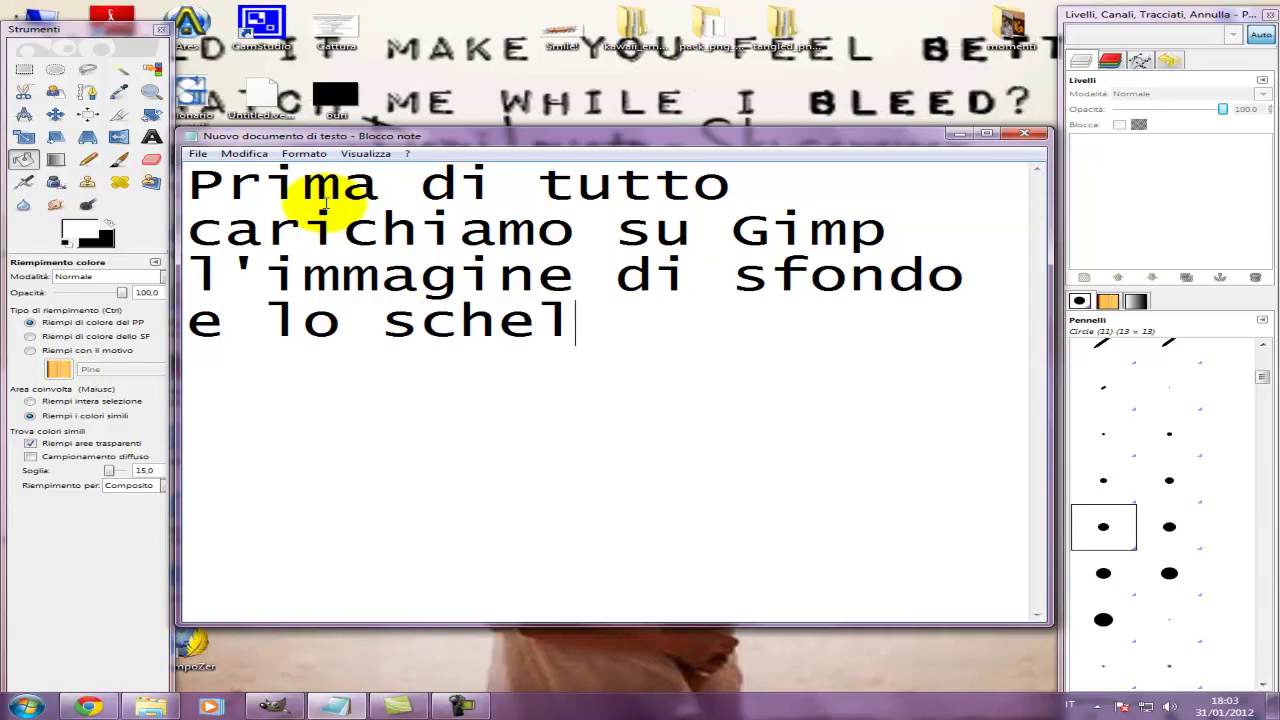
type("etro del")
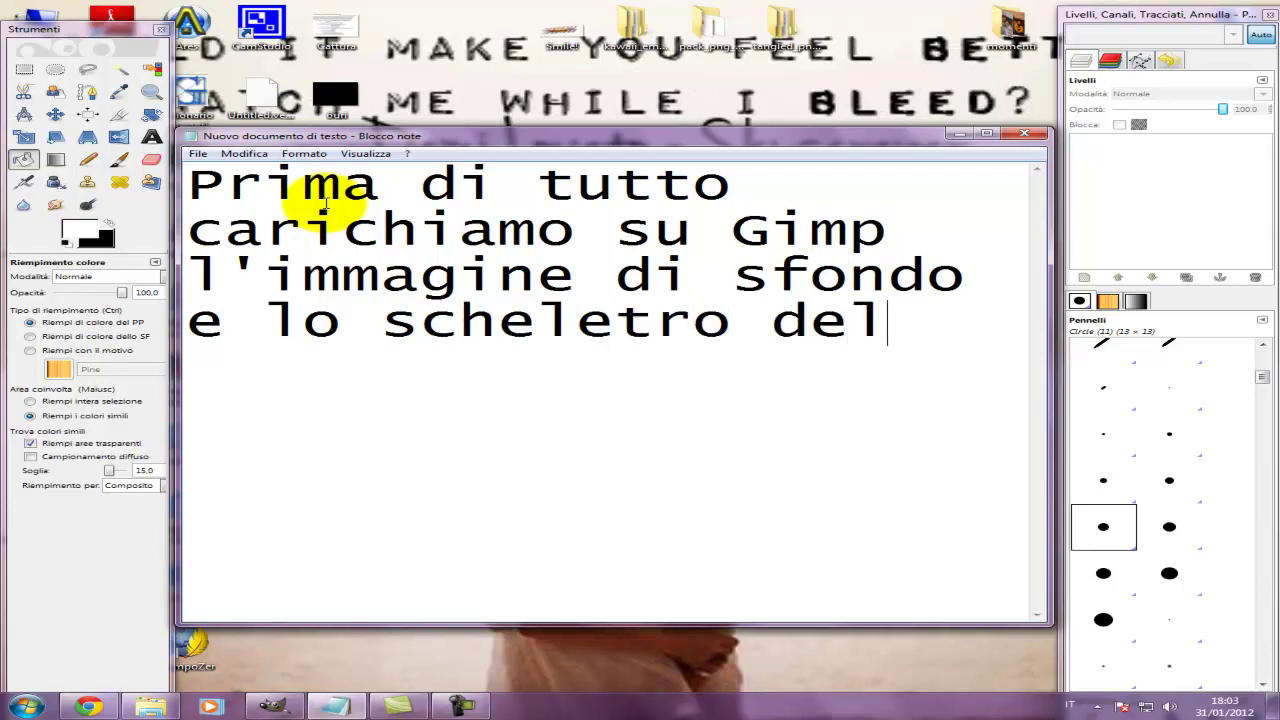
type("lo scroll")
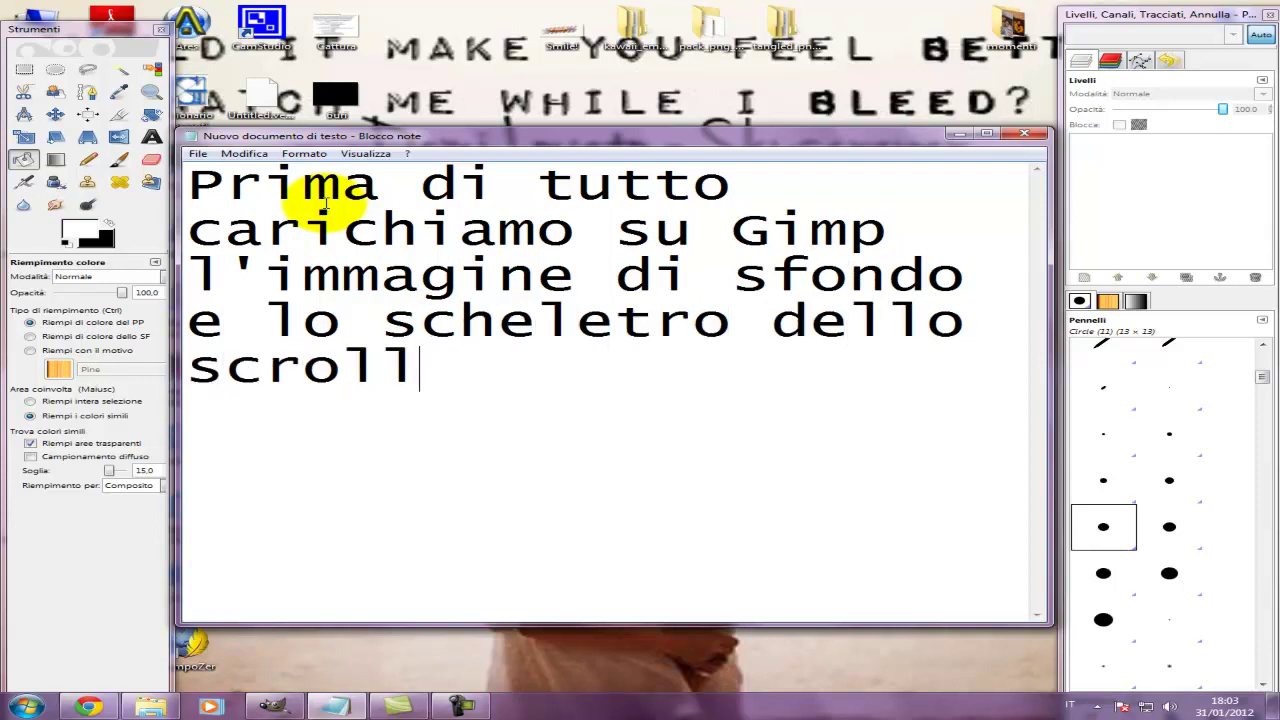
type("bo")
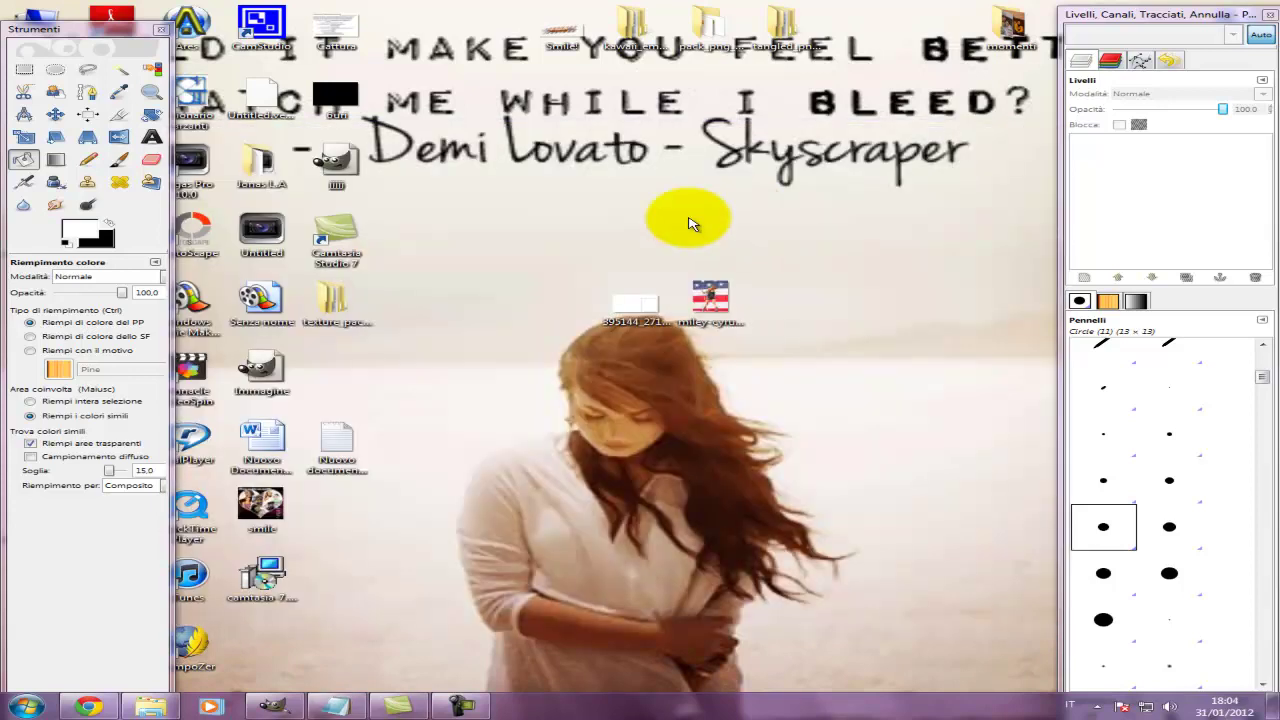
Step: Open miley-cyrus-210131.jpg in GIMP and add the scrollbox frame image as an RGB-converted layer
left_click(265, 706)
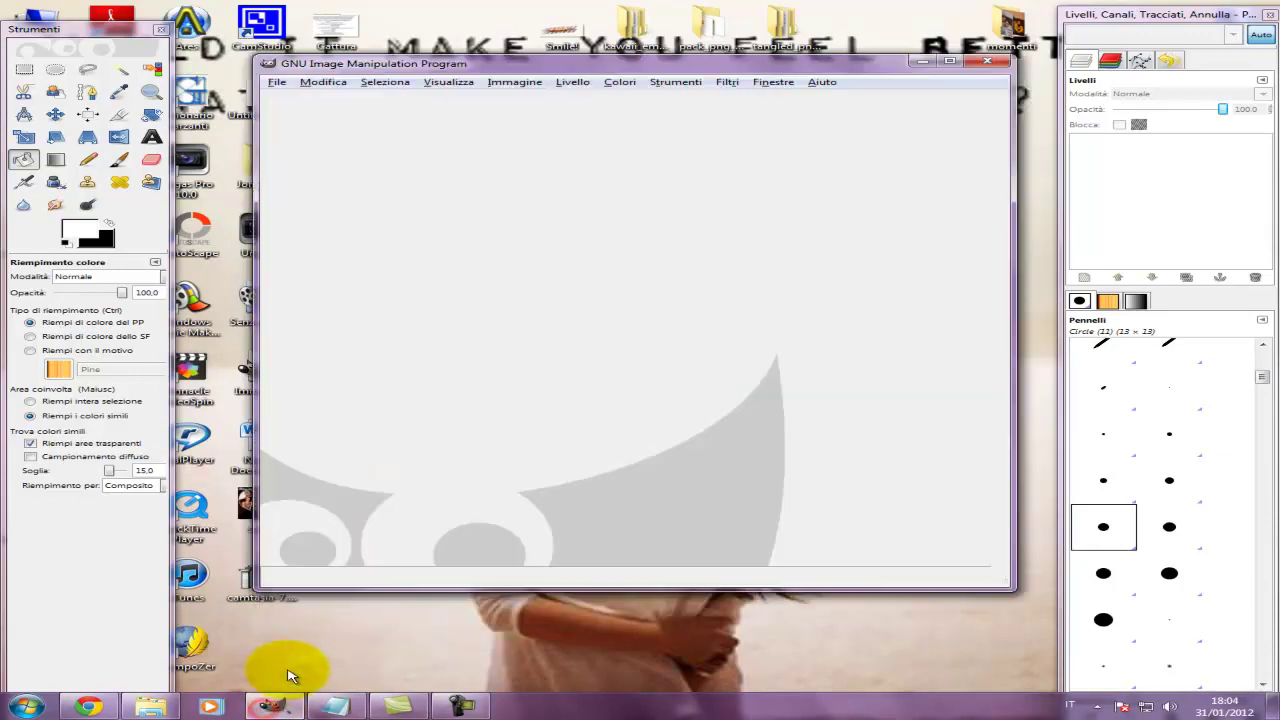
mouse_move(713, 303)
left_mouse_down()
mouse_move(540, 382)
mouse_move(548, 371)
left_mouse_up()
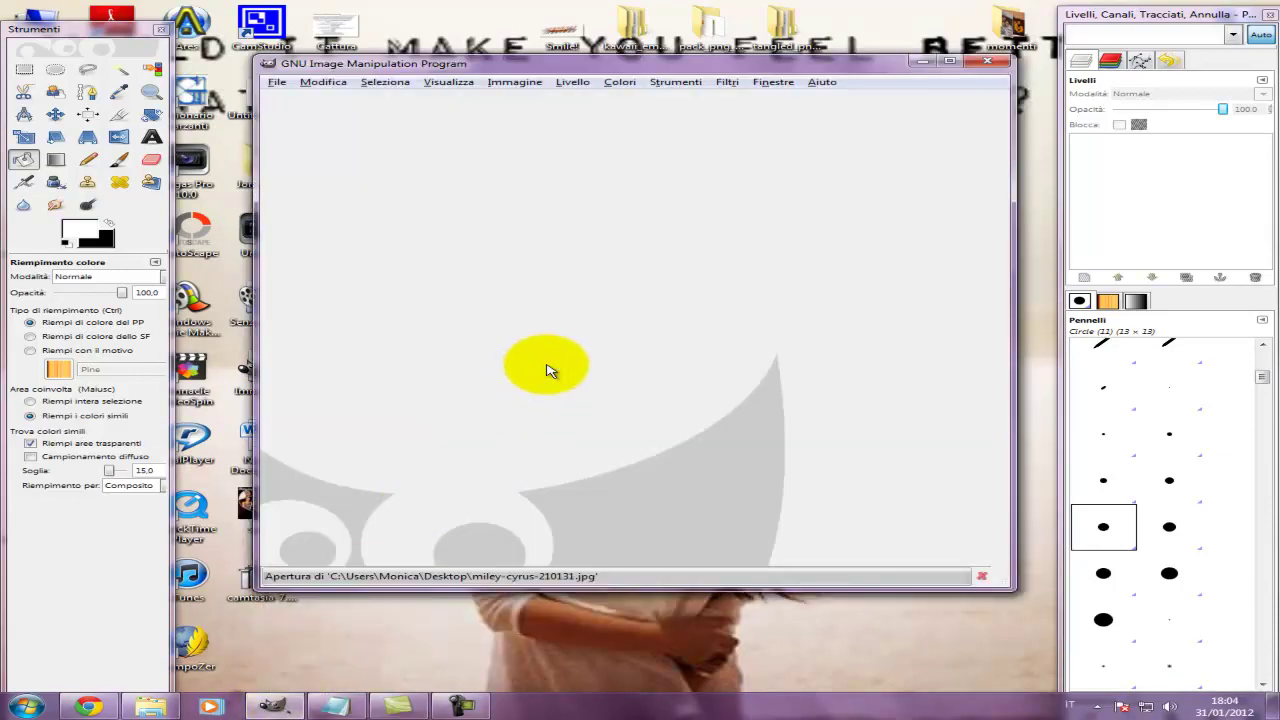
left_click(921, 61)
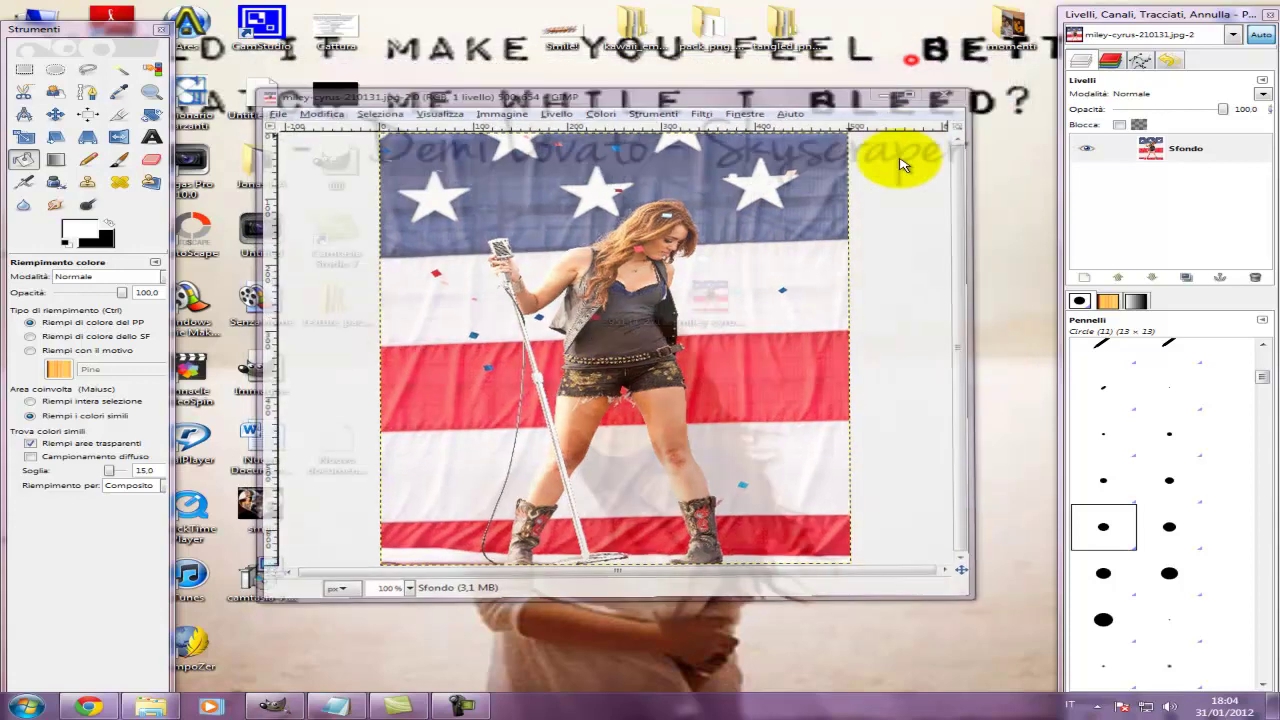
mouse_move(636, 298)
left_mouse_down()
mouse_move(265, 712)
mouse_move(596, 408)
left_mouse_up()
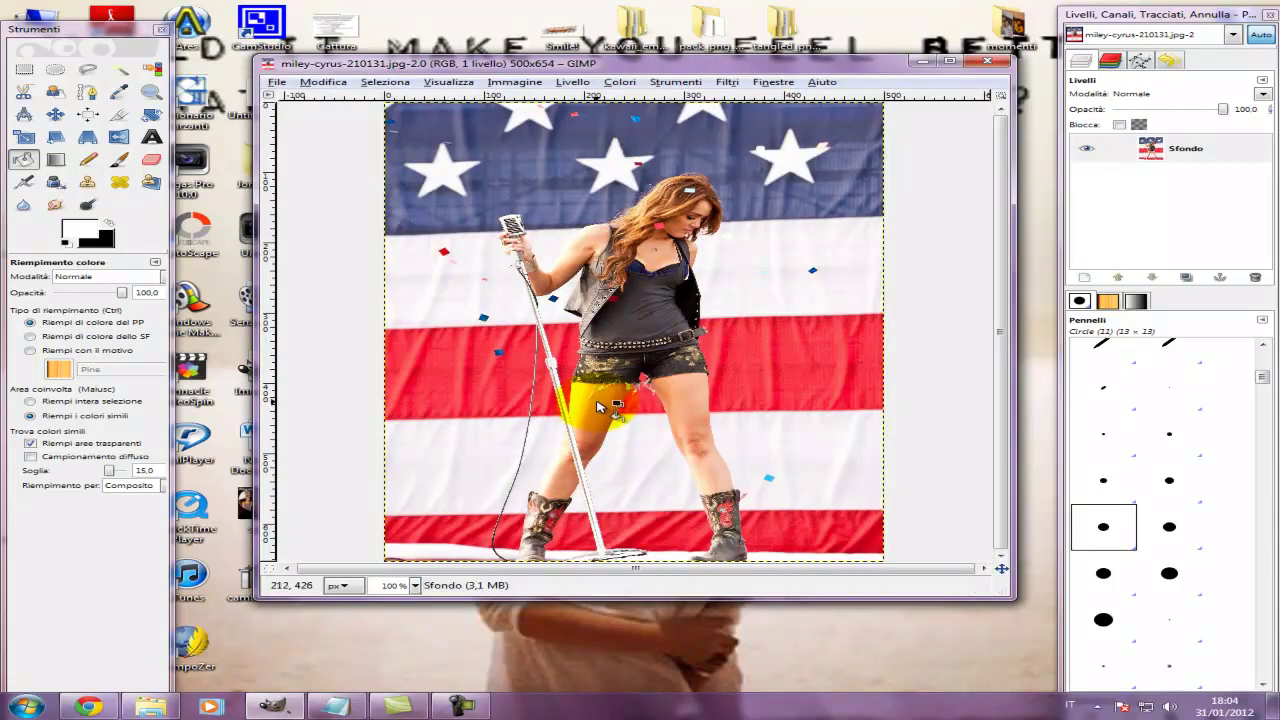
left_click(366, 163)
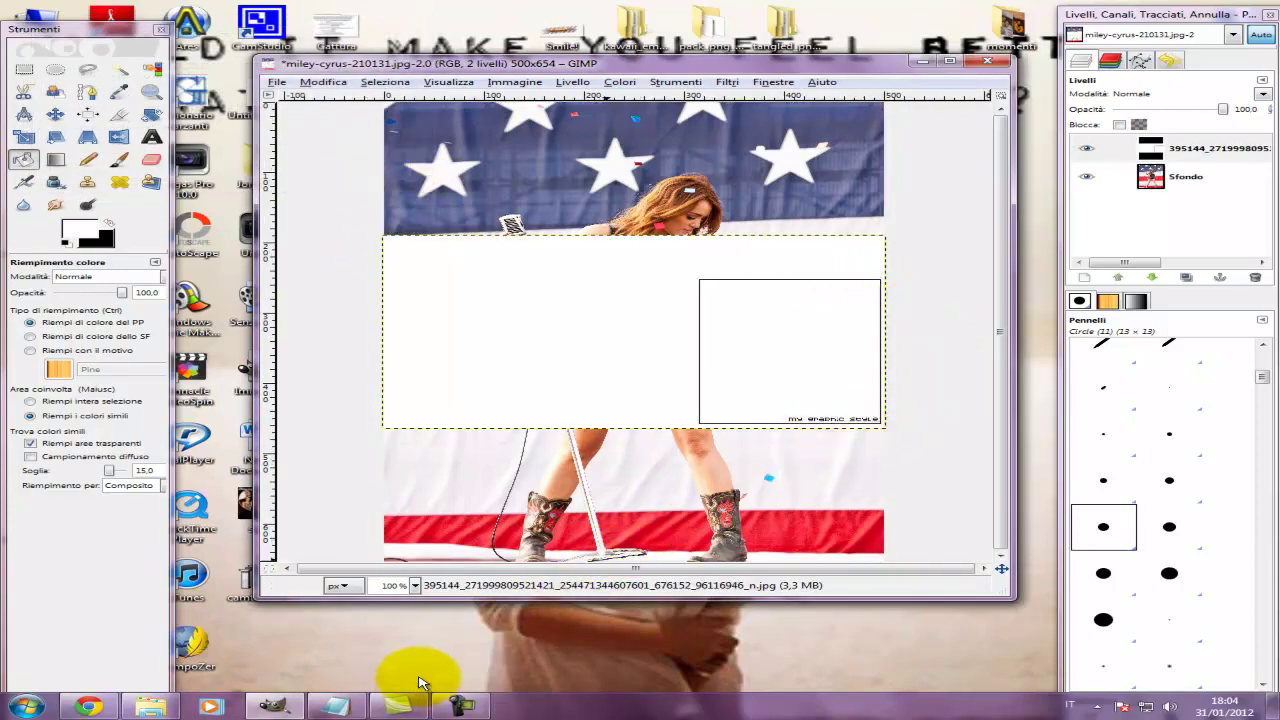
left_click(335, 706)
Step: Replace the note with the caption about setting the scrollbox skeleton to 'solo toni scuri'
left_click_drag(731, 397, 275, 183)
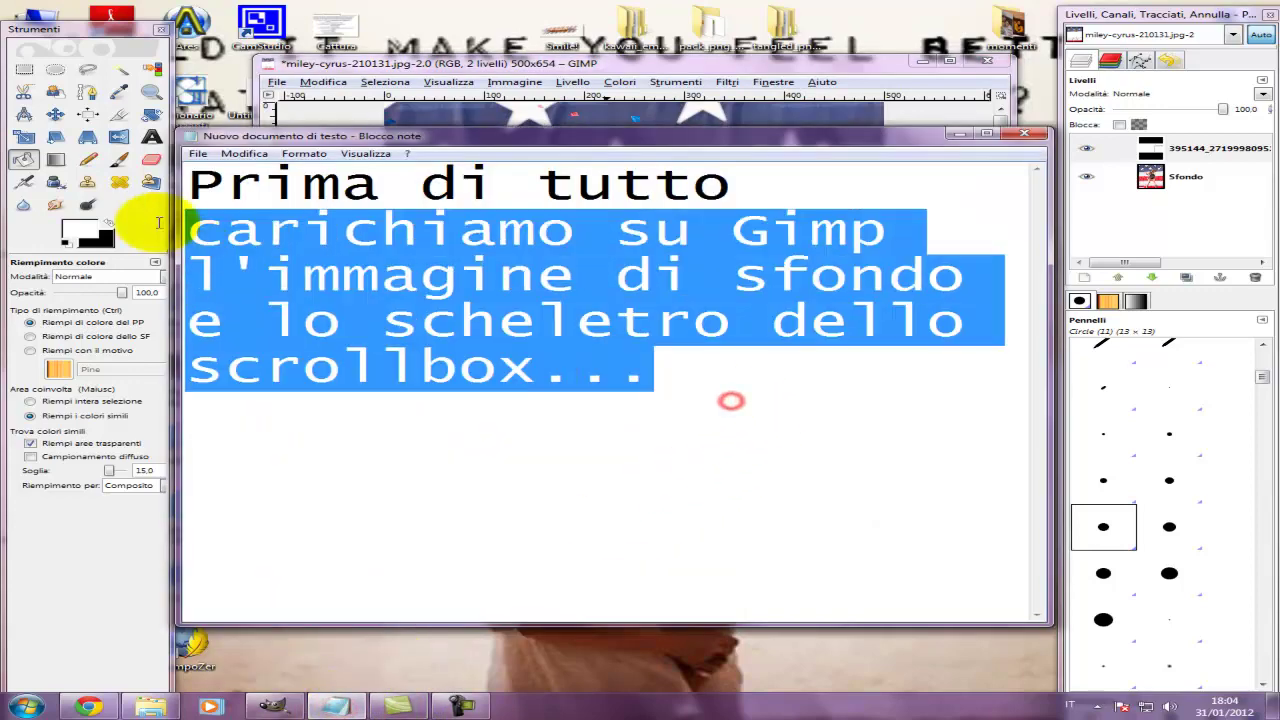
type("I")
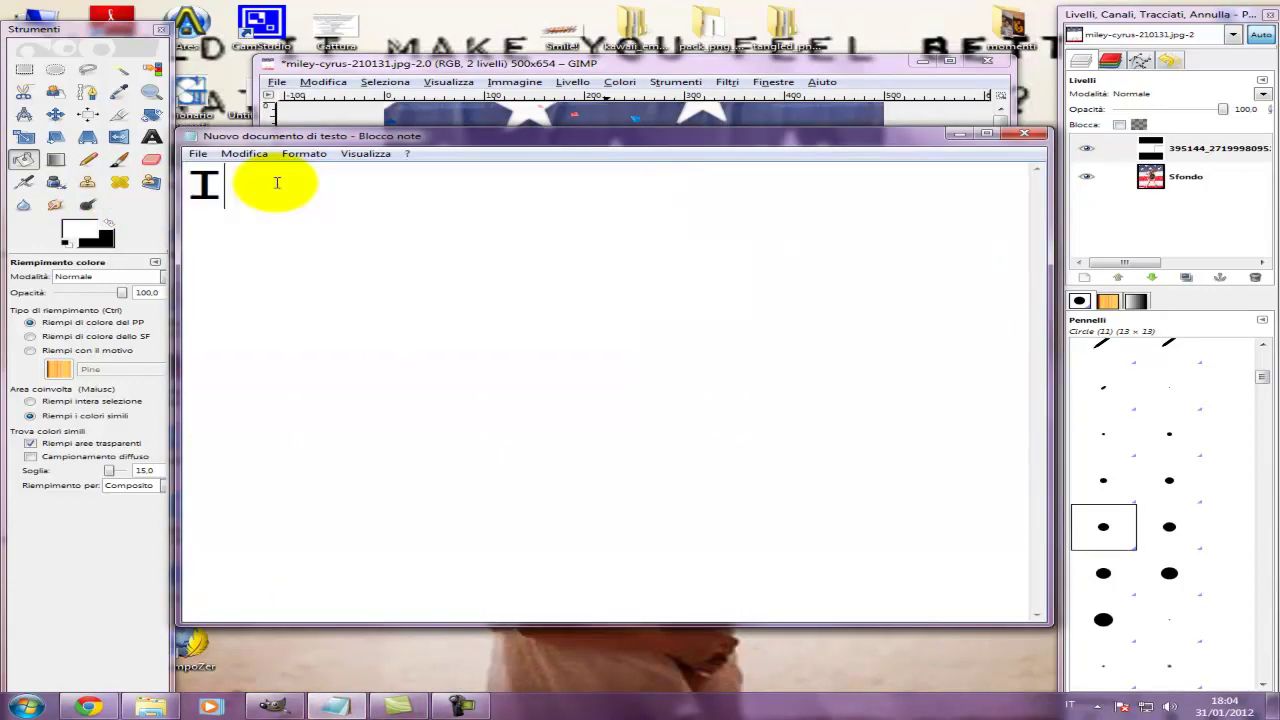
type("mpo")
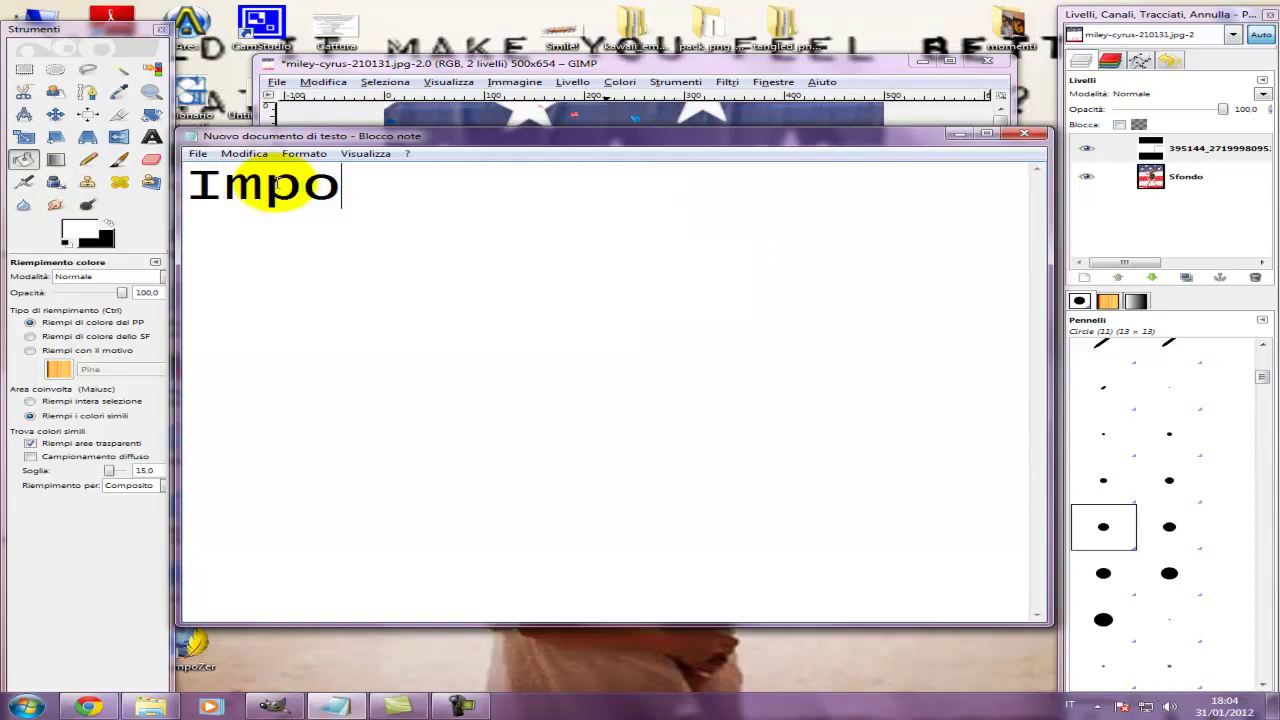
type("stiamo la")
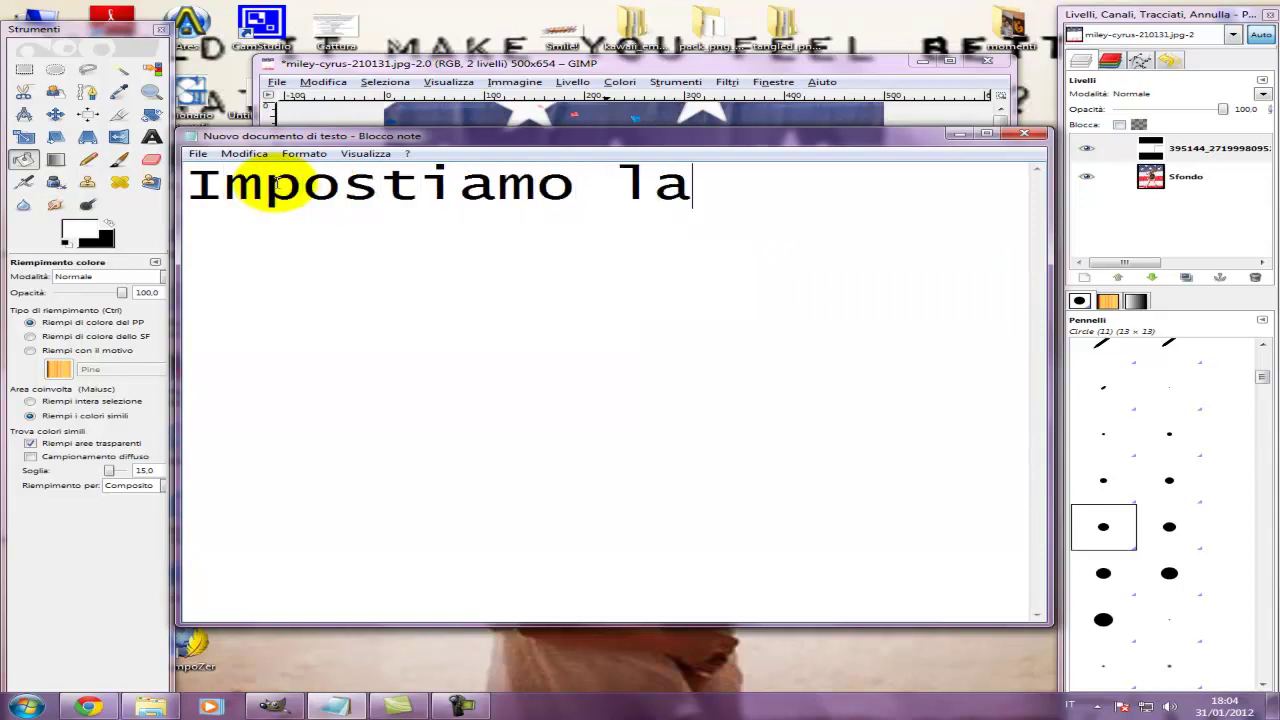
type(" modalità")
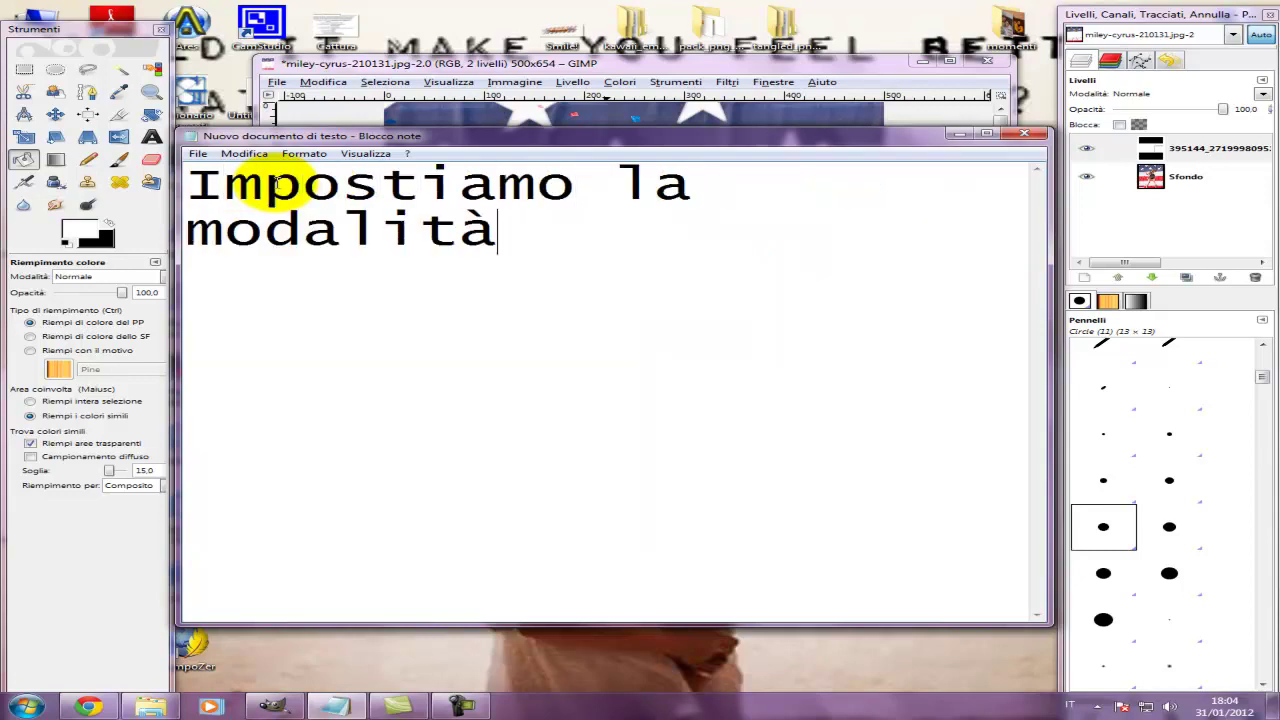
type(" dello ")
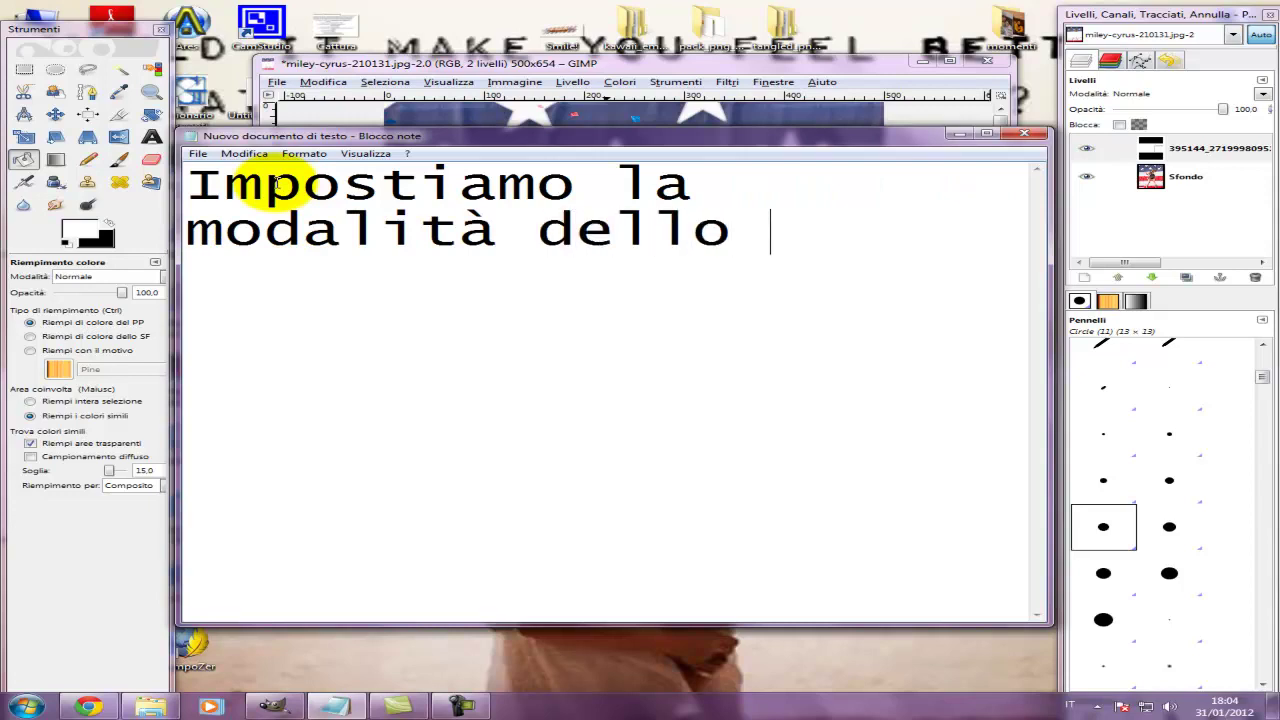
type("scheletro d")
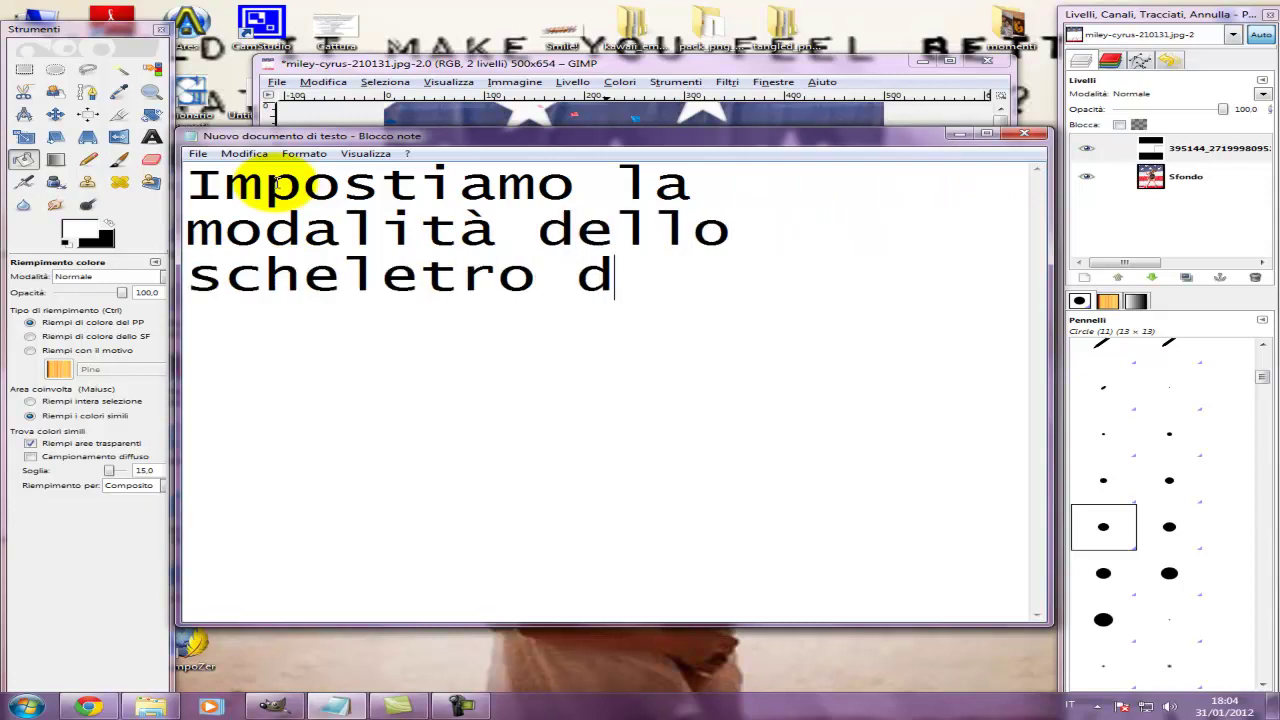
type("ello scr")
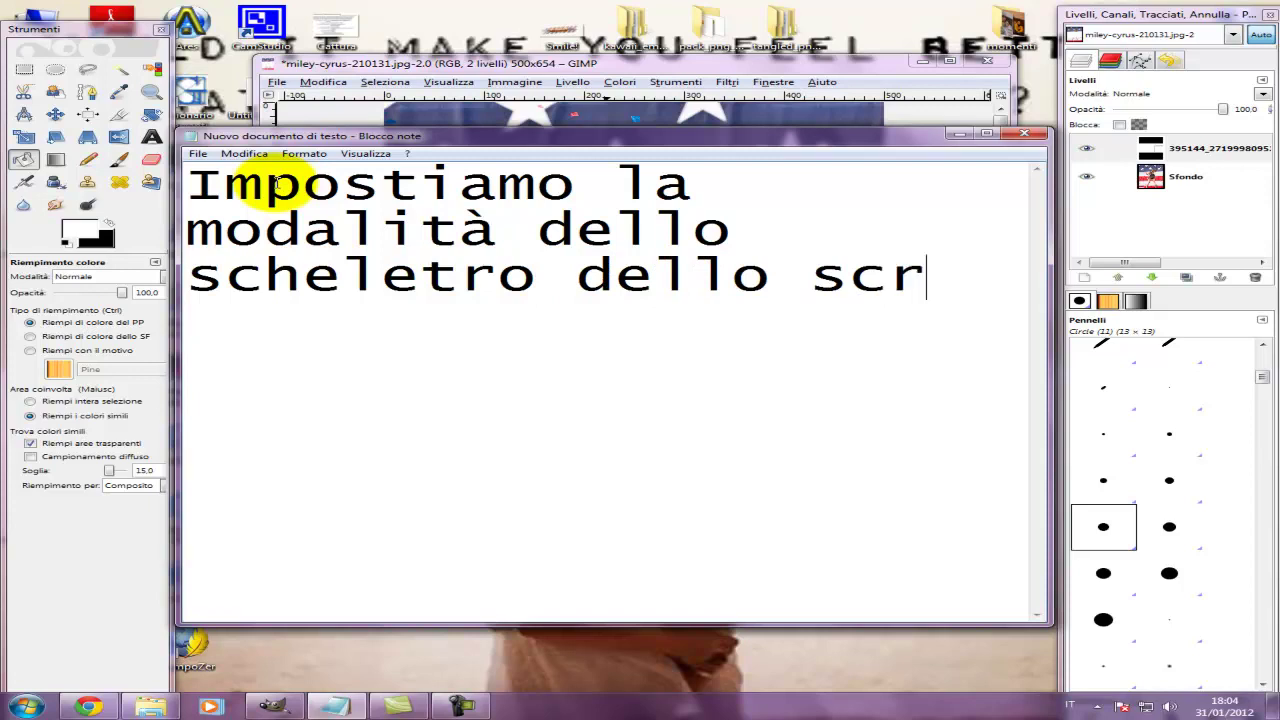
type("ollbox i")
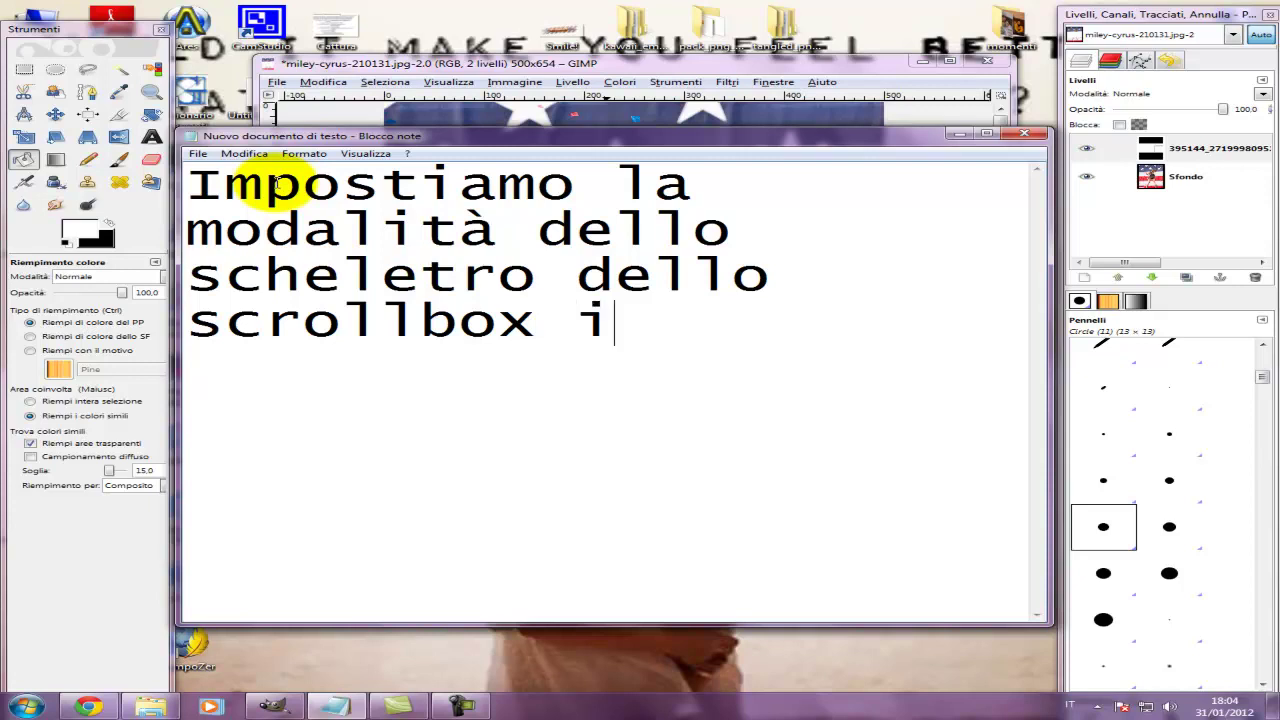
type("n solo")
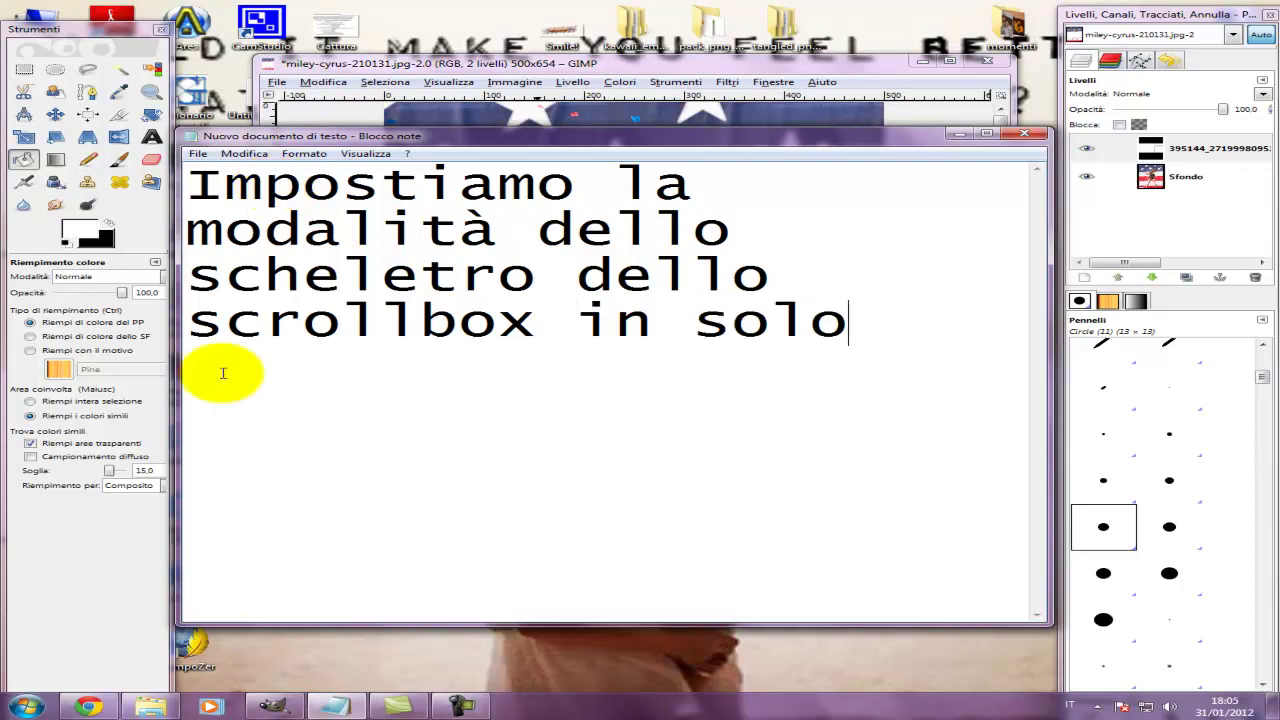
type(" toni sc")
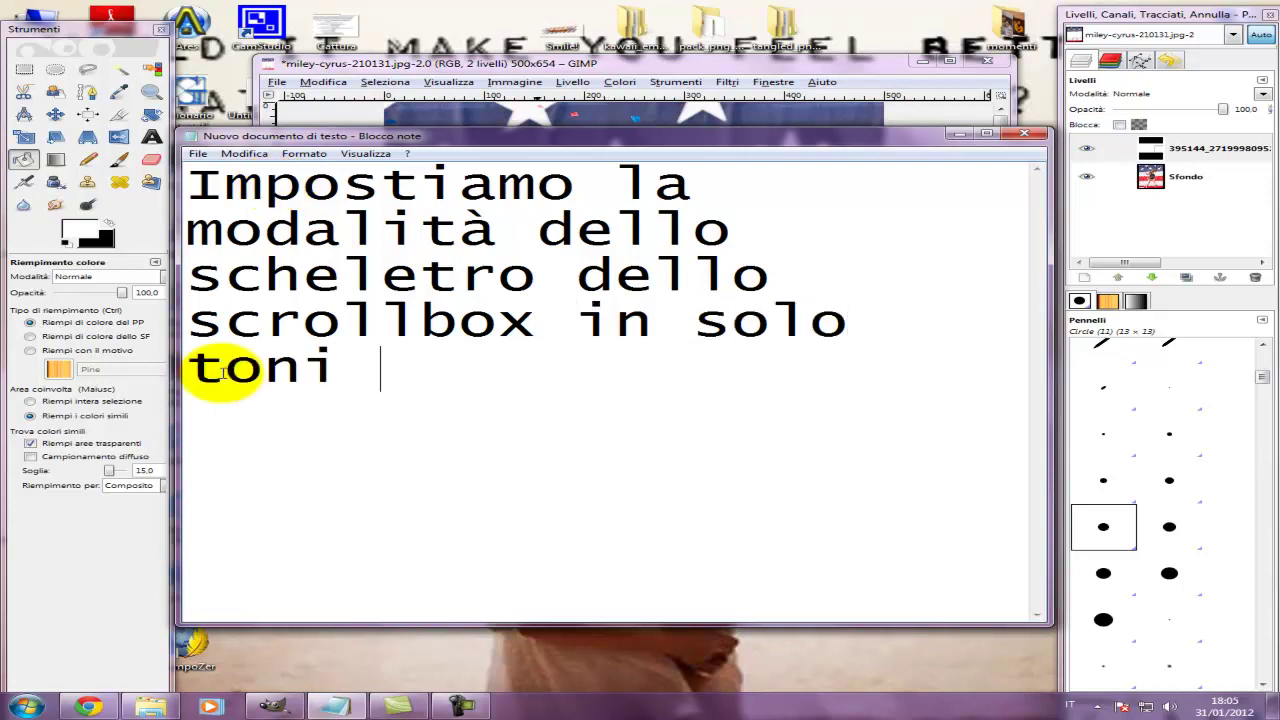
type("uri...")
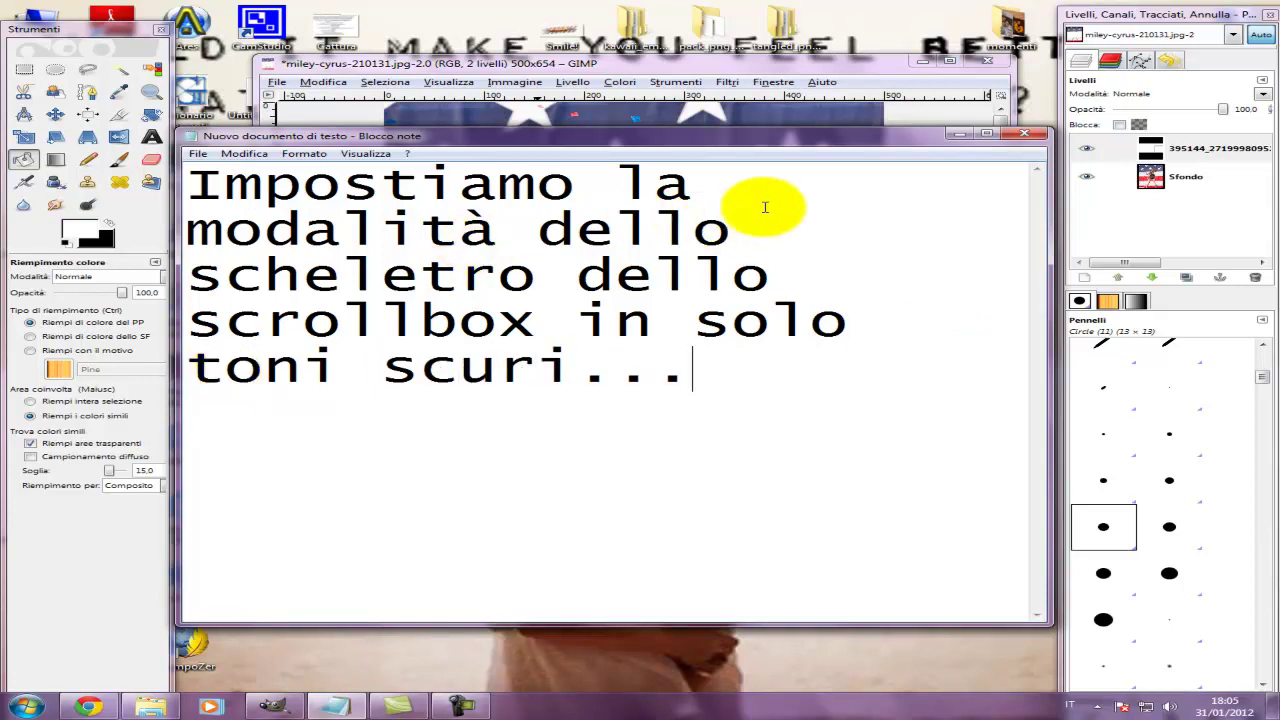
Step: Set the scrollbox layer's blending mode to Solo toni scuri
left_click(957, 138)
left_click(1263, 94)
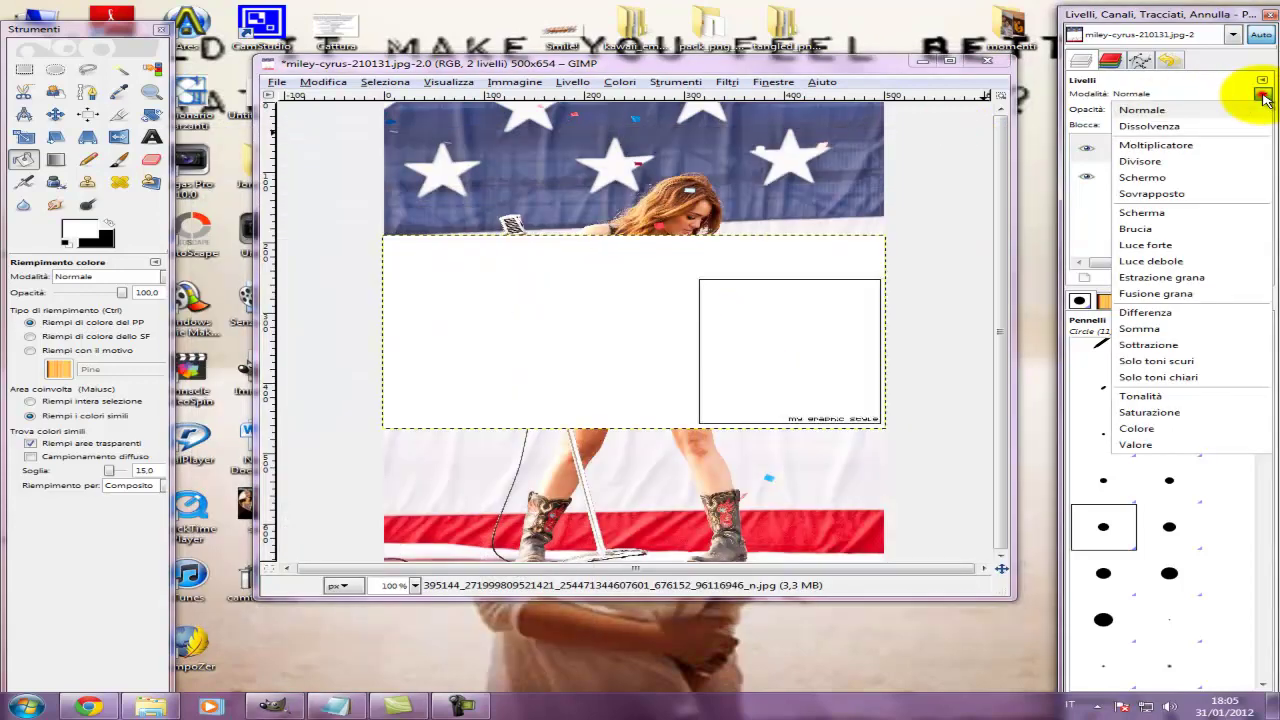
left_click(1188, 362)
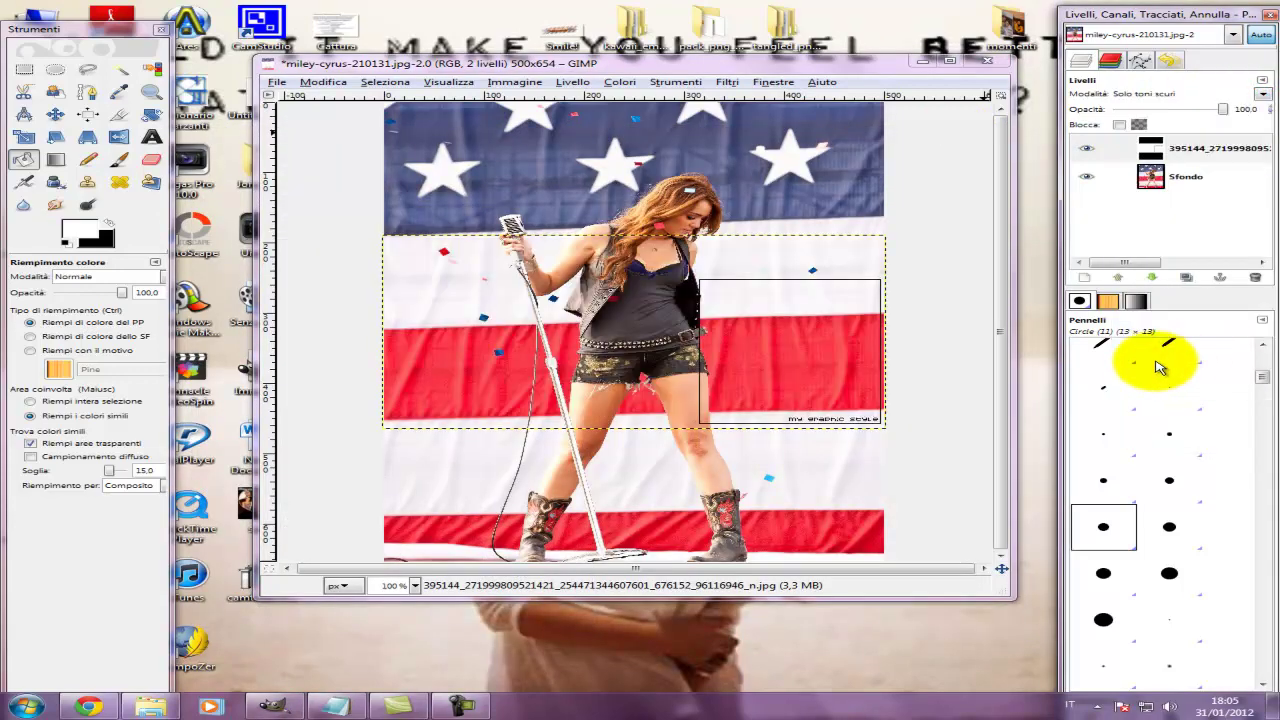
Step: Replace the Notepad caption with a line starting 'Ora' about resizing and moving the scrollbox
left_click(340, 708)
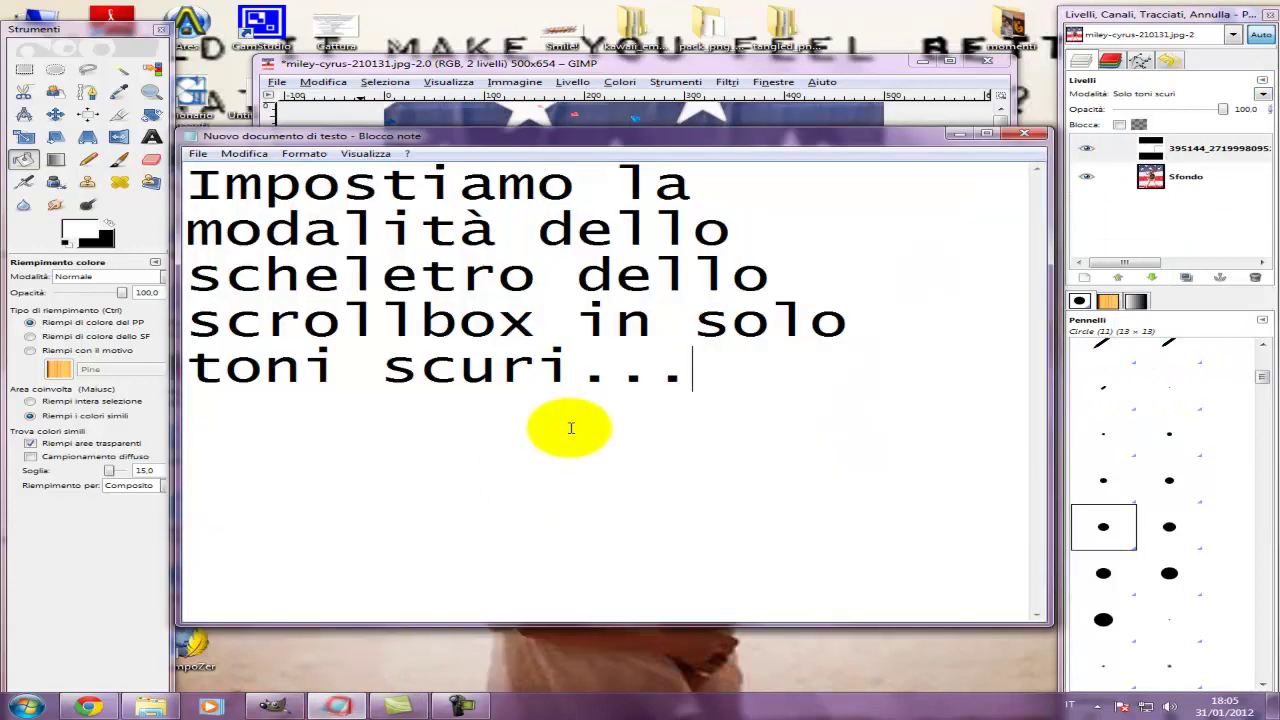
left_click_drag(771, 408, 110, 180)
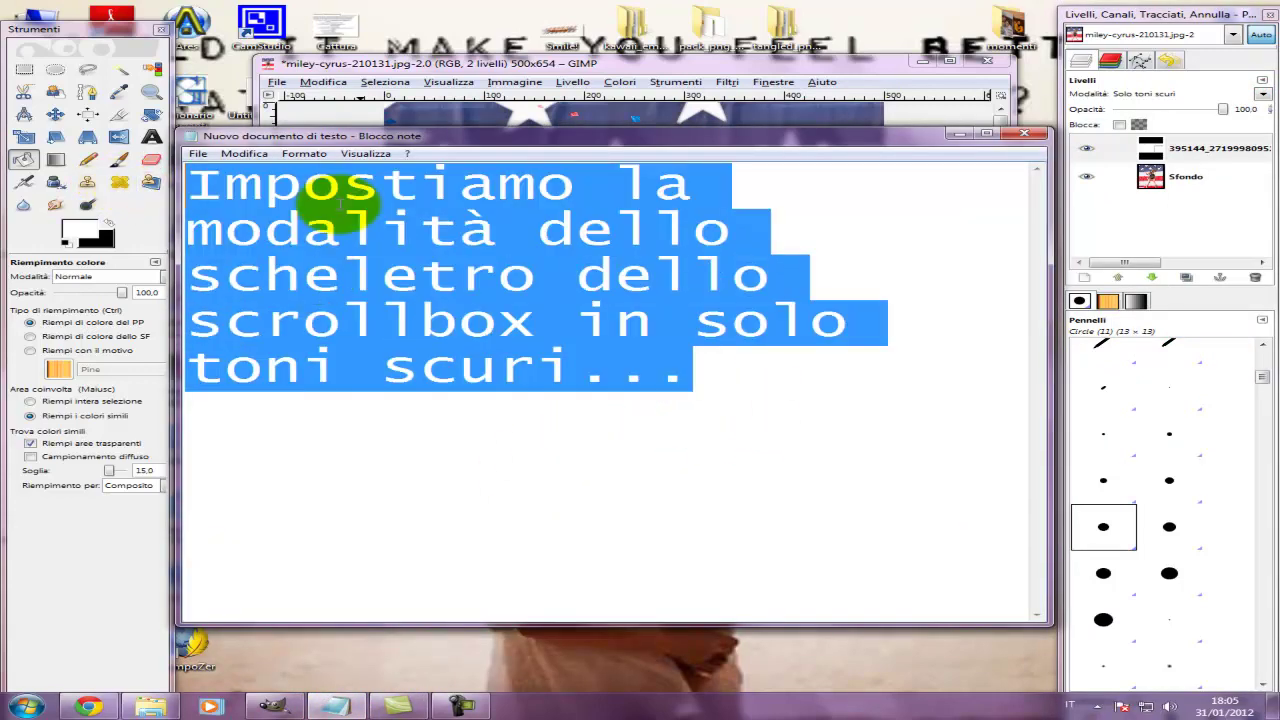
type("Ora r")
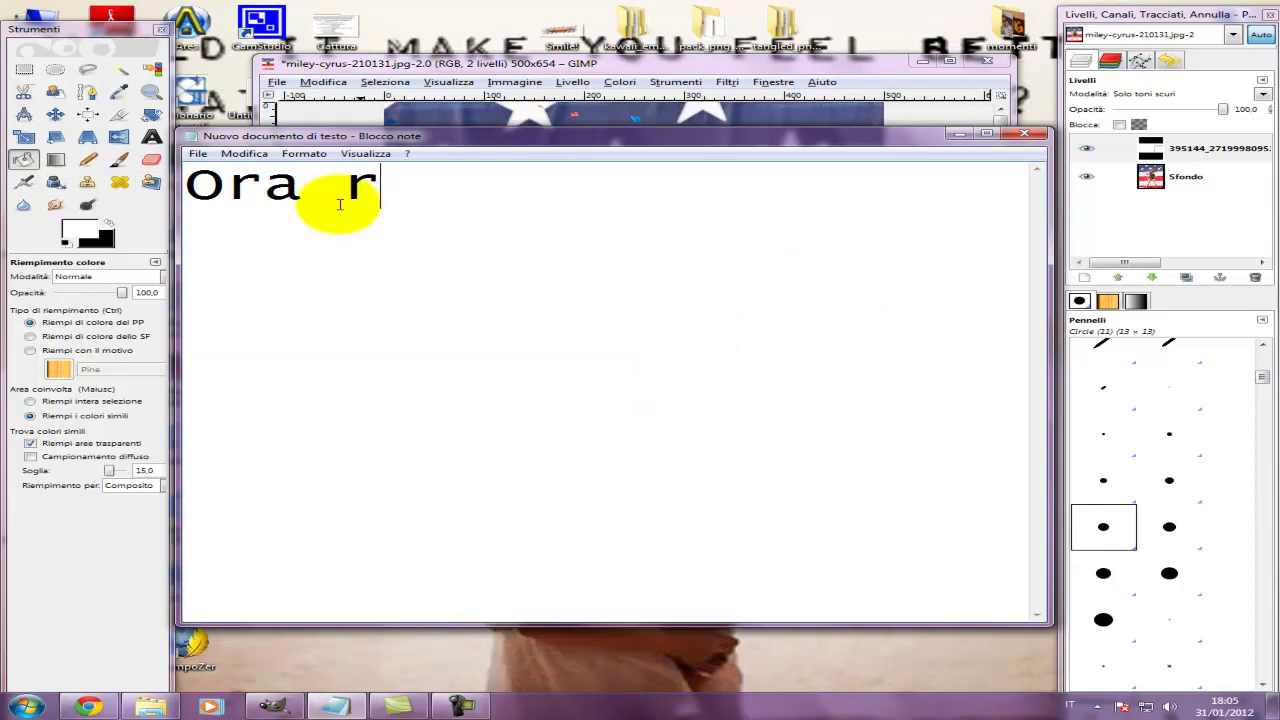
type("idimensi")
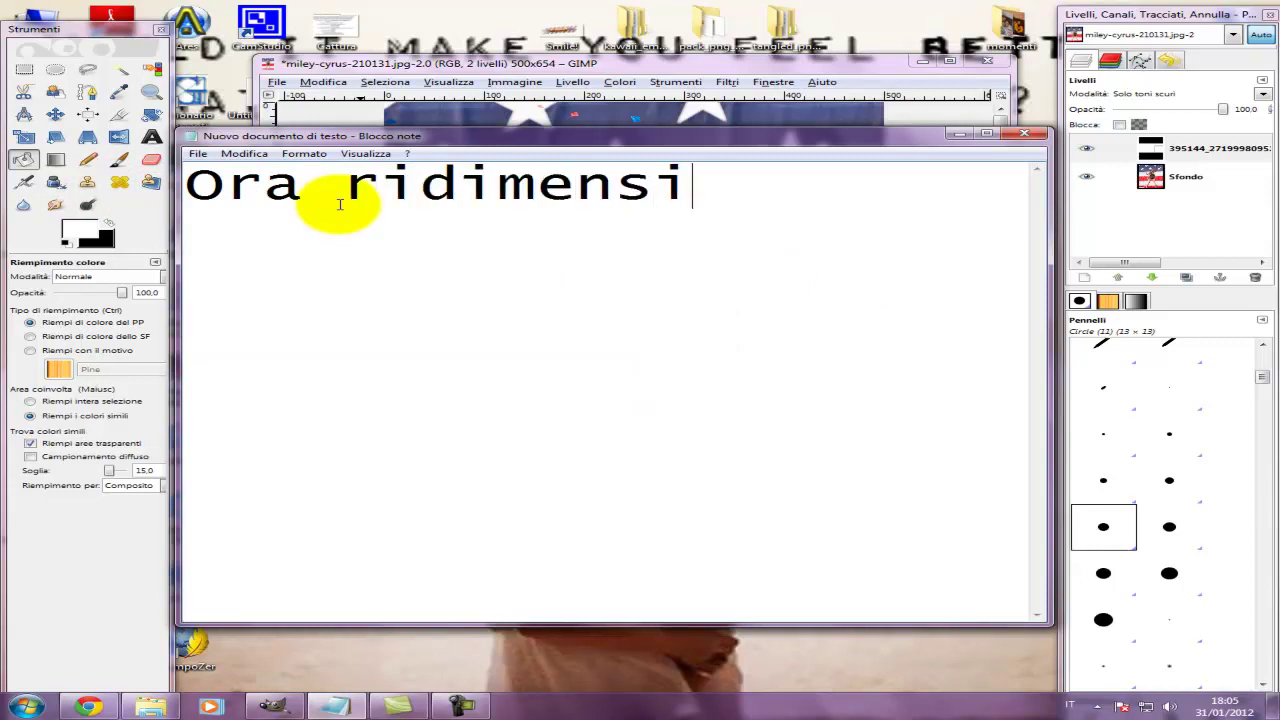
type("oniamo e ")
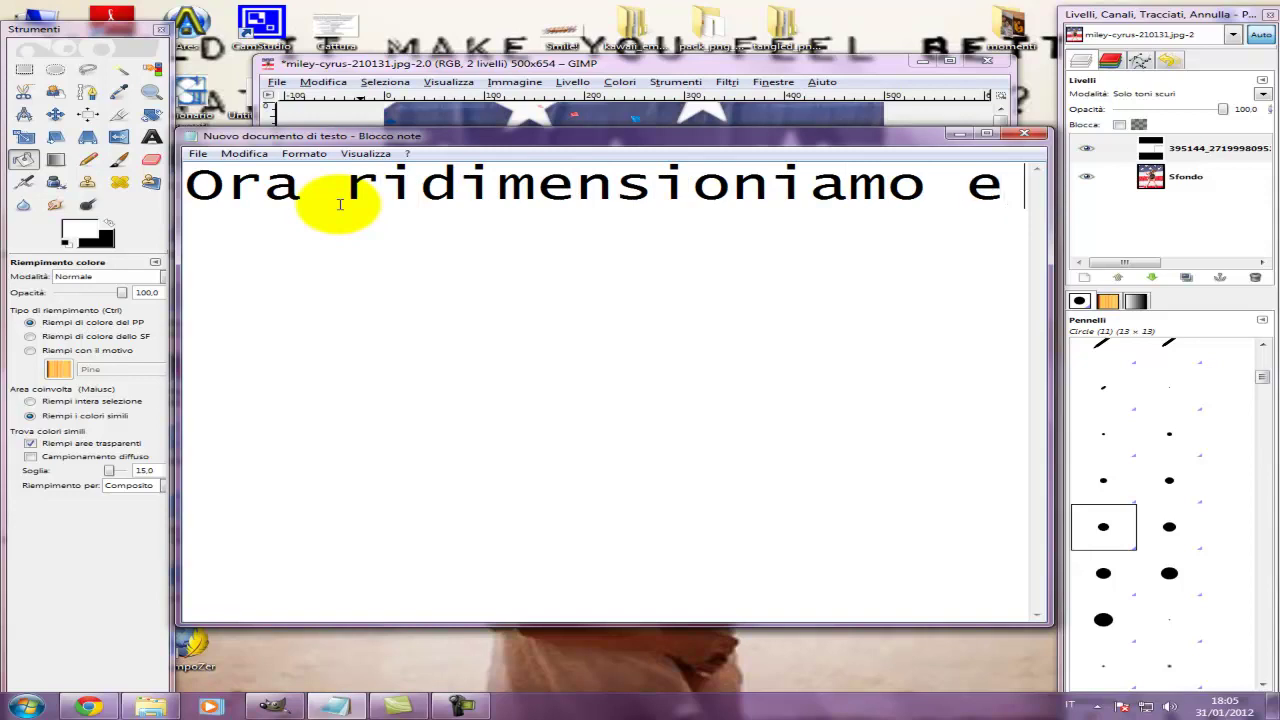
type("spostiamo lo s")
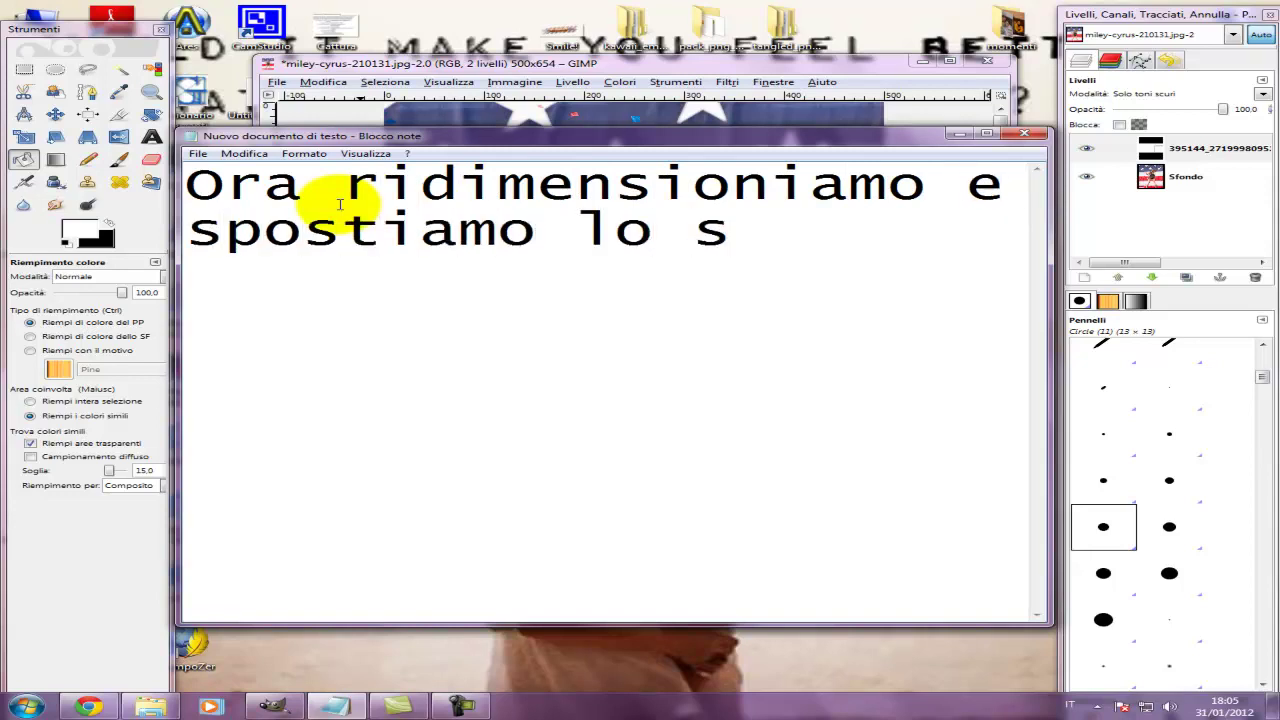
type("chelet")
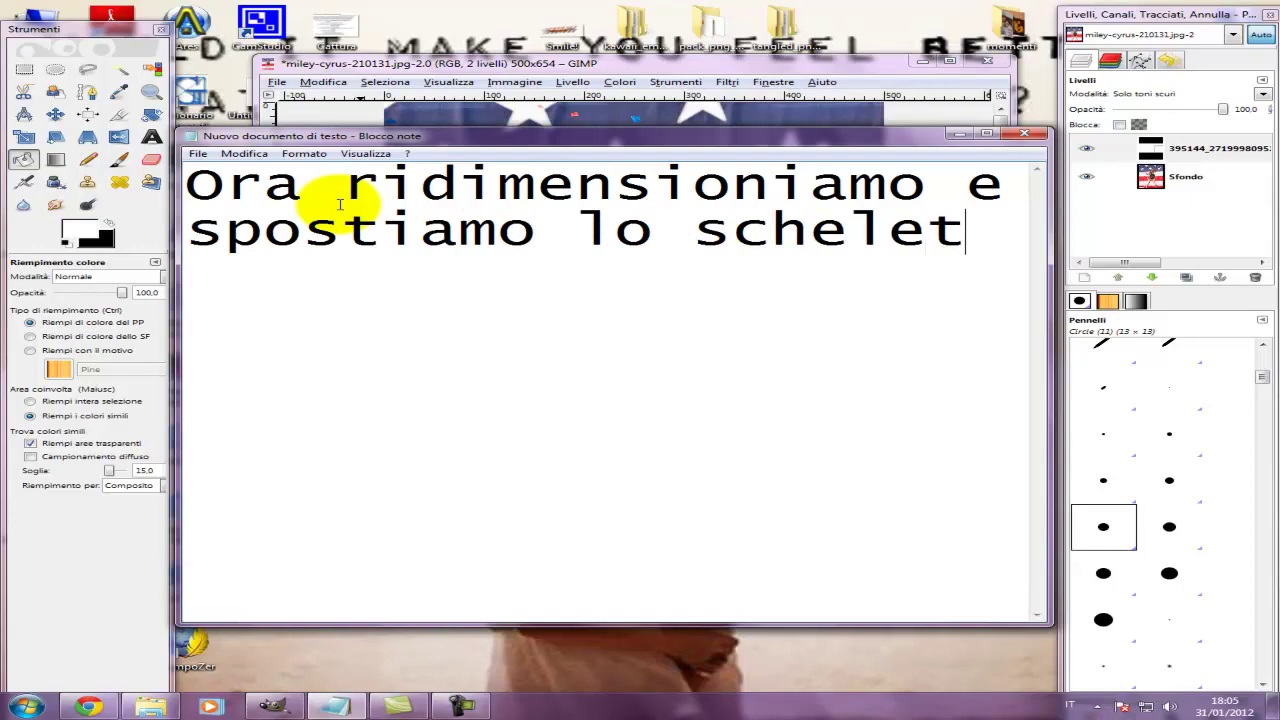
type("ro")
Step: Scale the scrollbox layer to 729×399 and move it down about 34 pixels
left_click(24, 138)
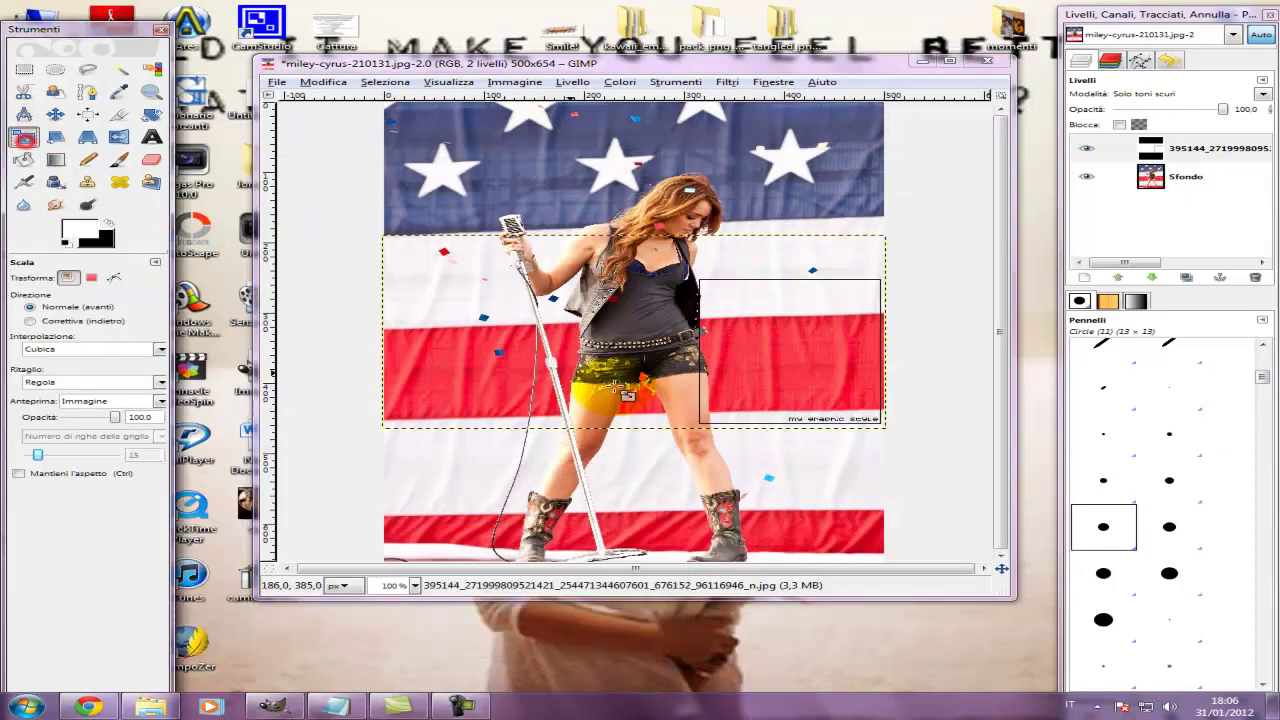
left_click(715, 395)
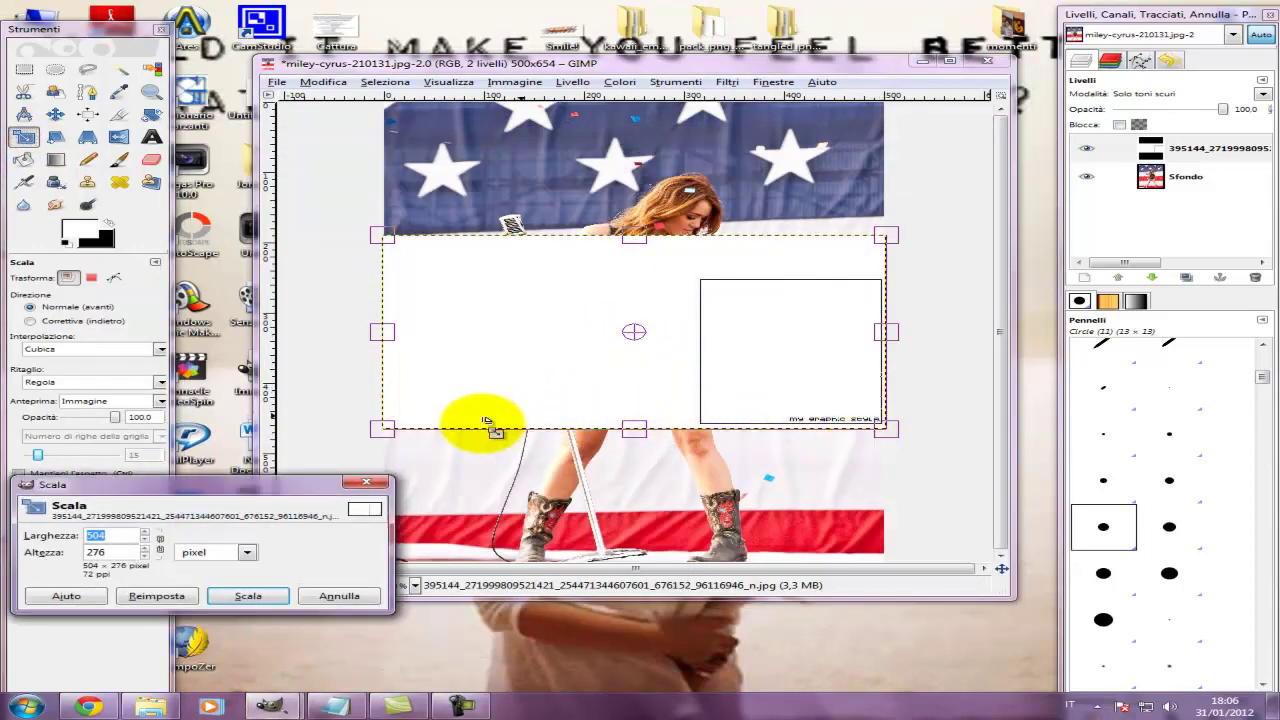
left_click_drag(485, 420, 247, 497)
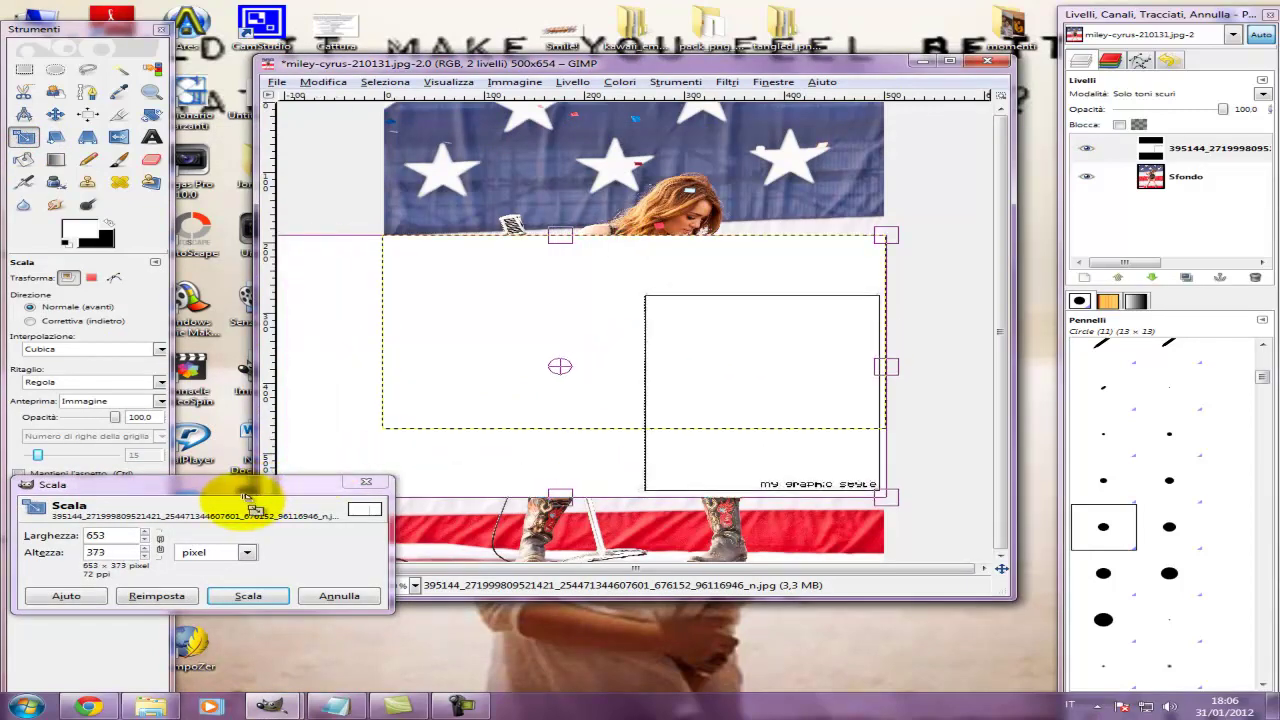
left_click(248, 595)
left_click(528, 400)
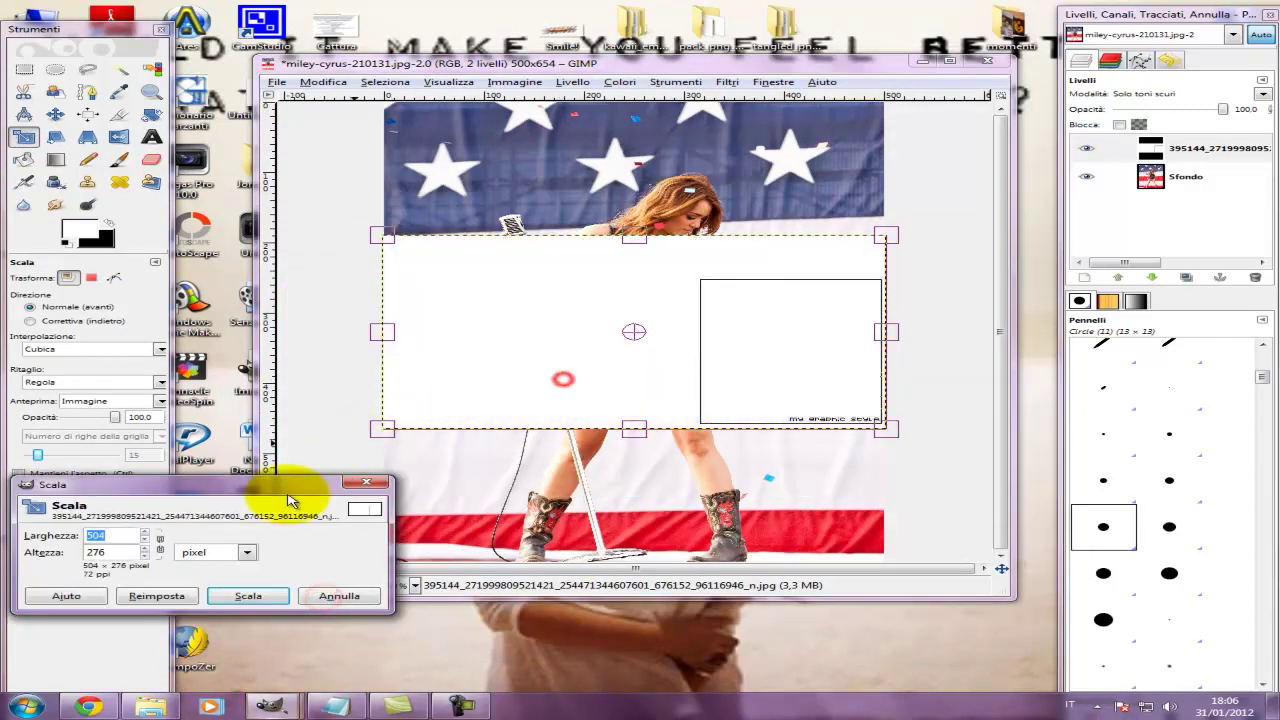
left_click(339, 595)
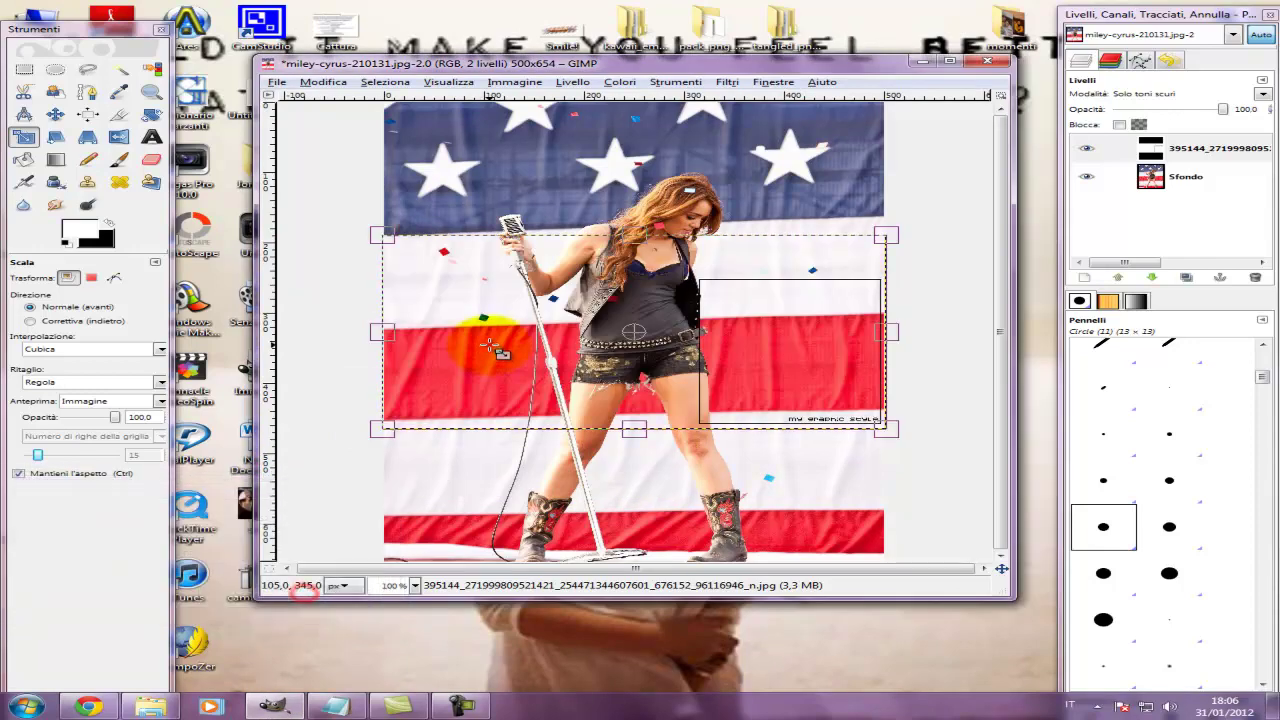
left_click(489, 344)
left_click_drag(385, 428, 229, 508)
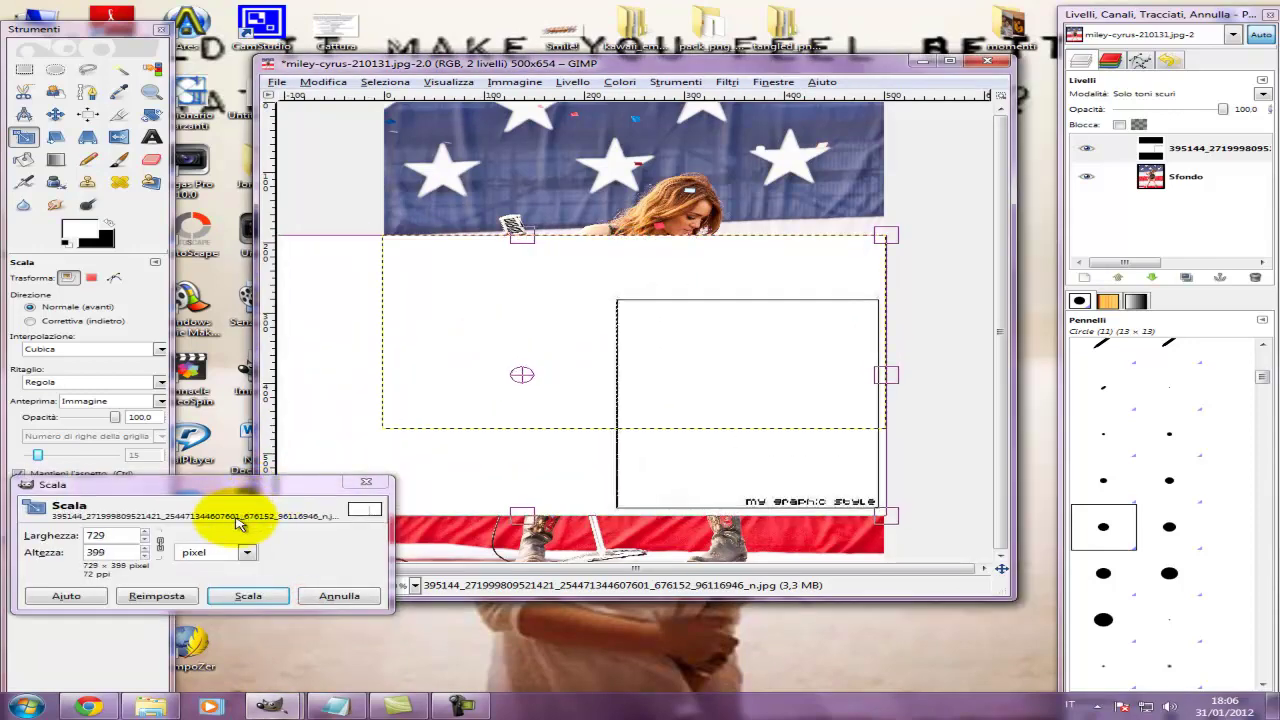
left_click(258, 596)
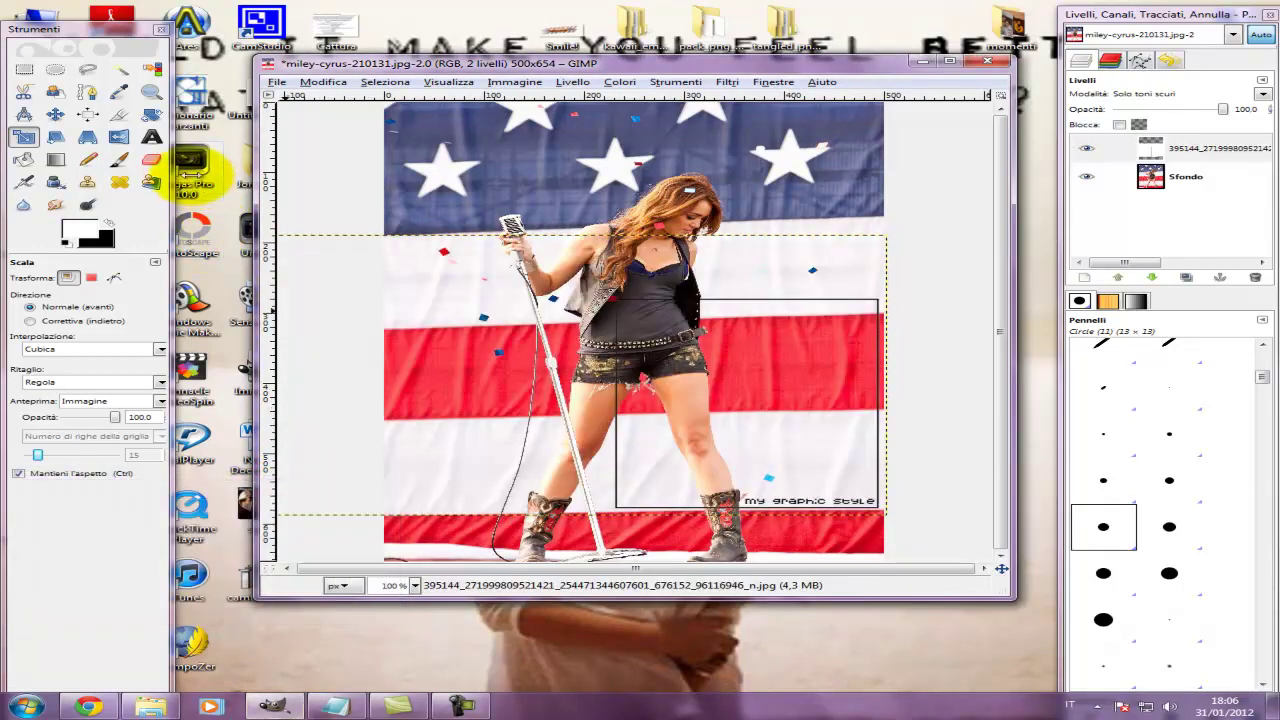
left_click(54, 114)
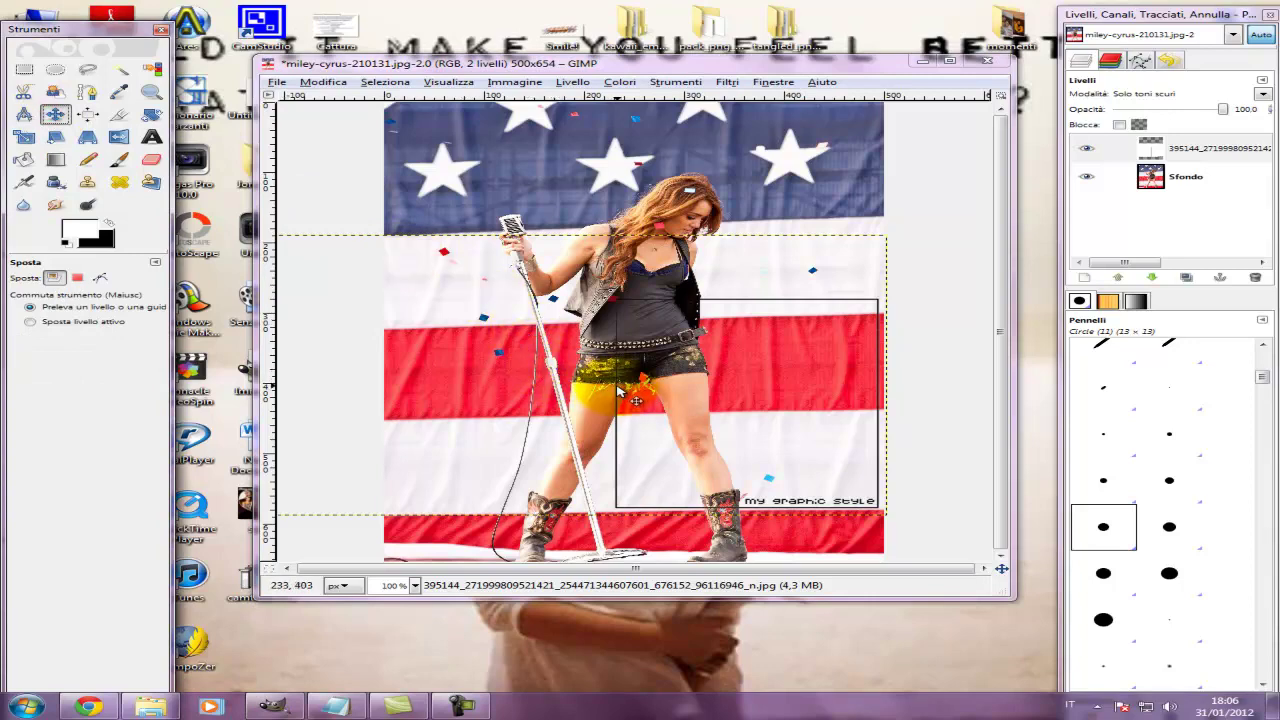
left_click_drag(615, 382, 613, 438)
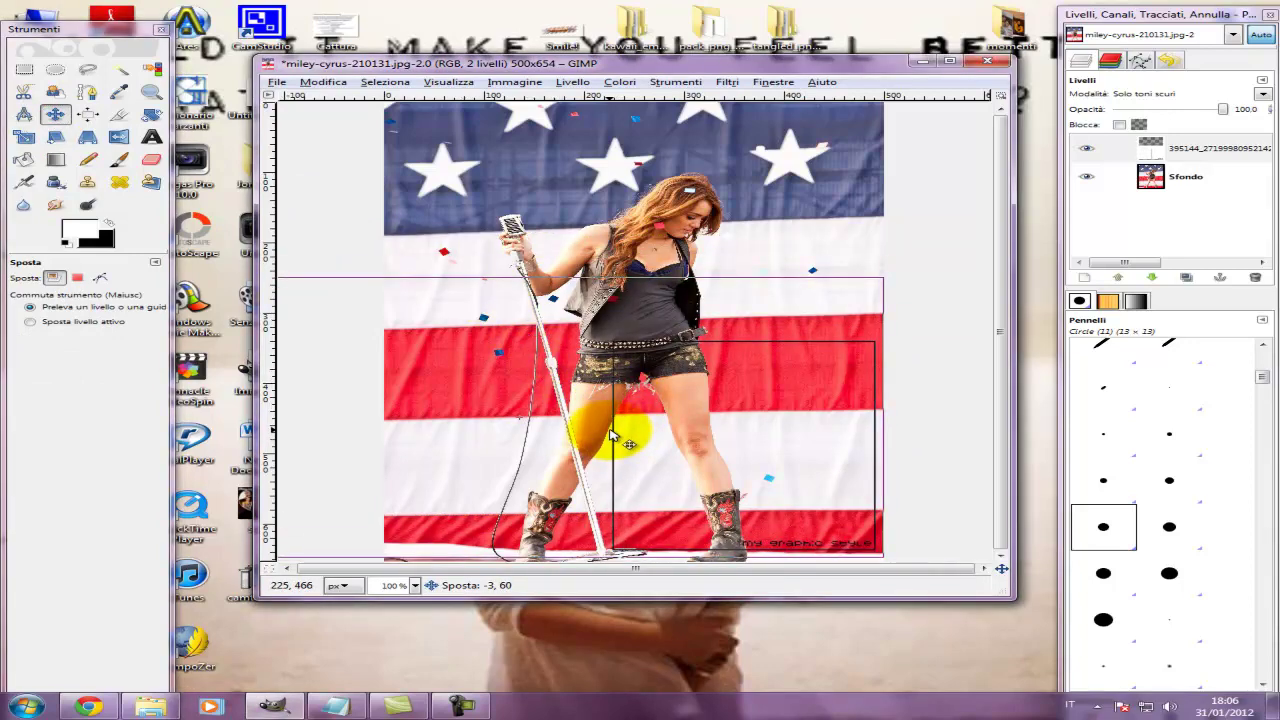
Step: Shrink the scrollbox layer to 532×291 and nudge it into place over the photo
left_click(24, 136)
left_click(517, 363)
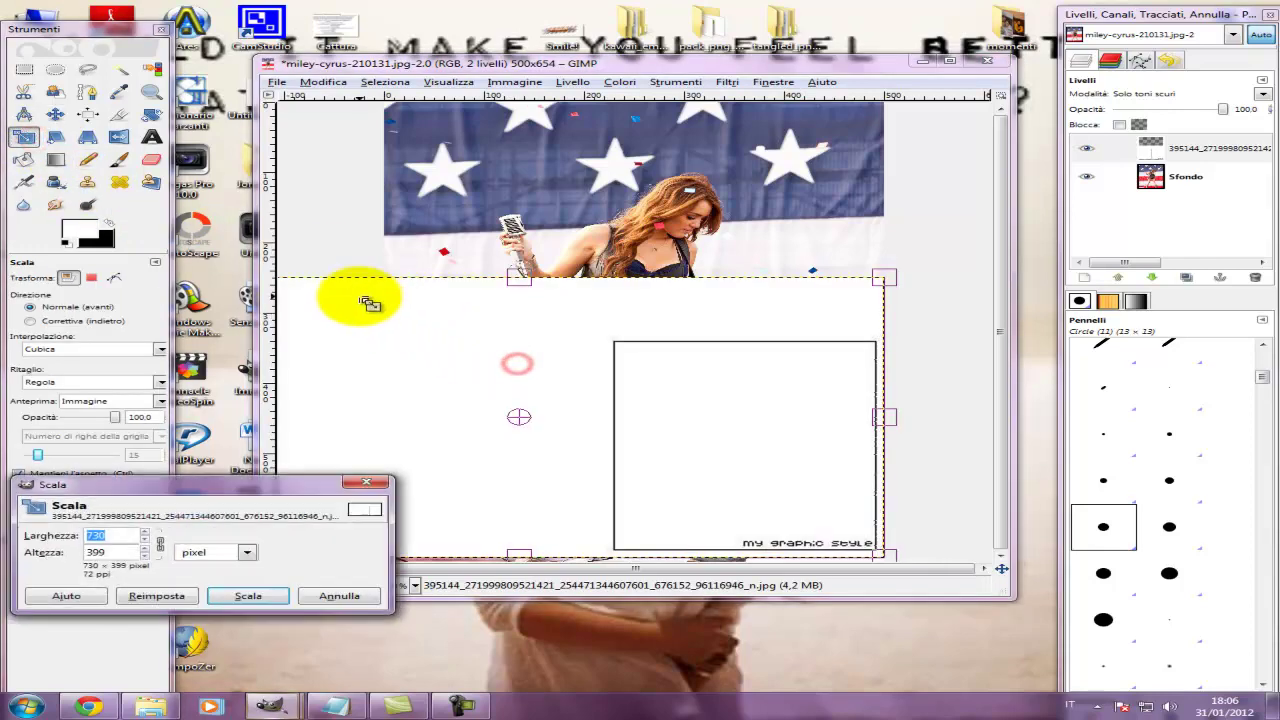
left_click_drag(368, 303, 557, 372)
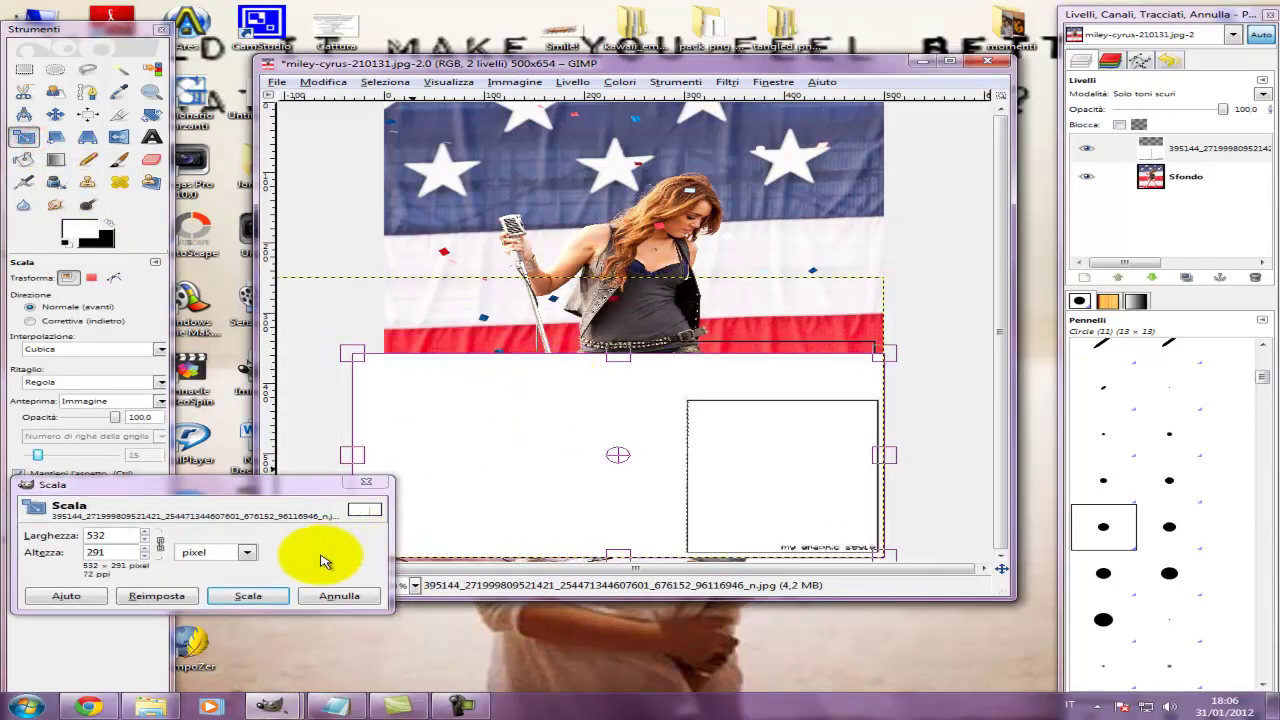
left_click(248, 595)
left_click(55, 113)
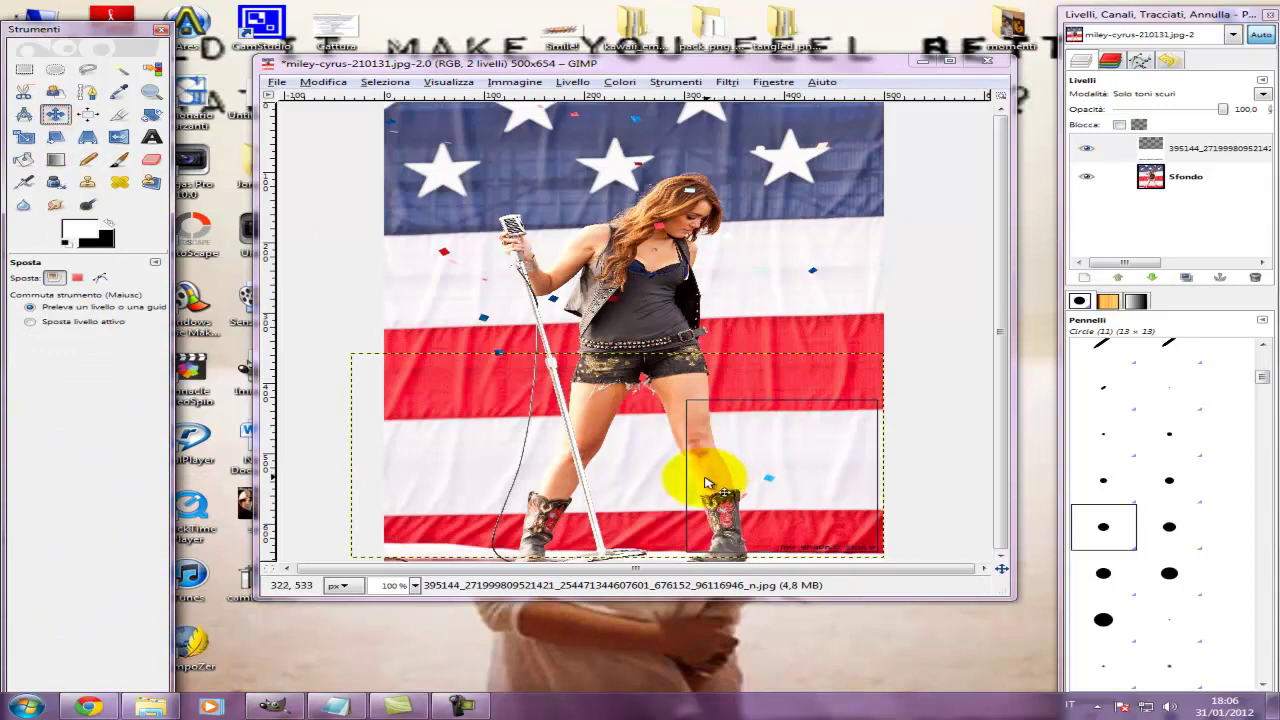
left_click_drag(705, 484, 687, 476)
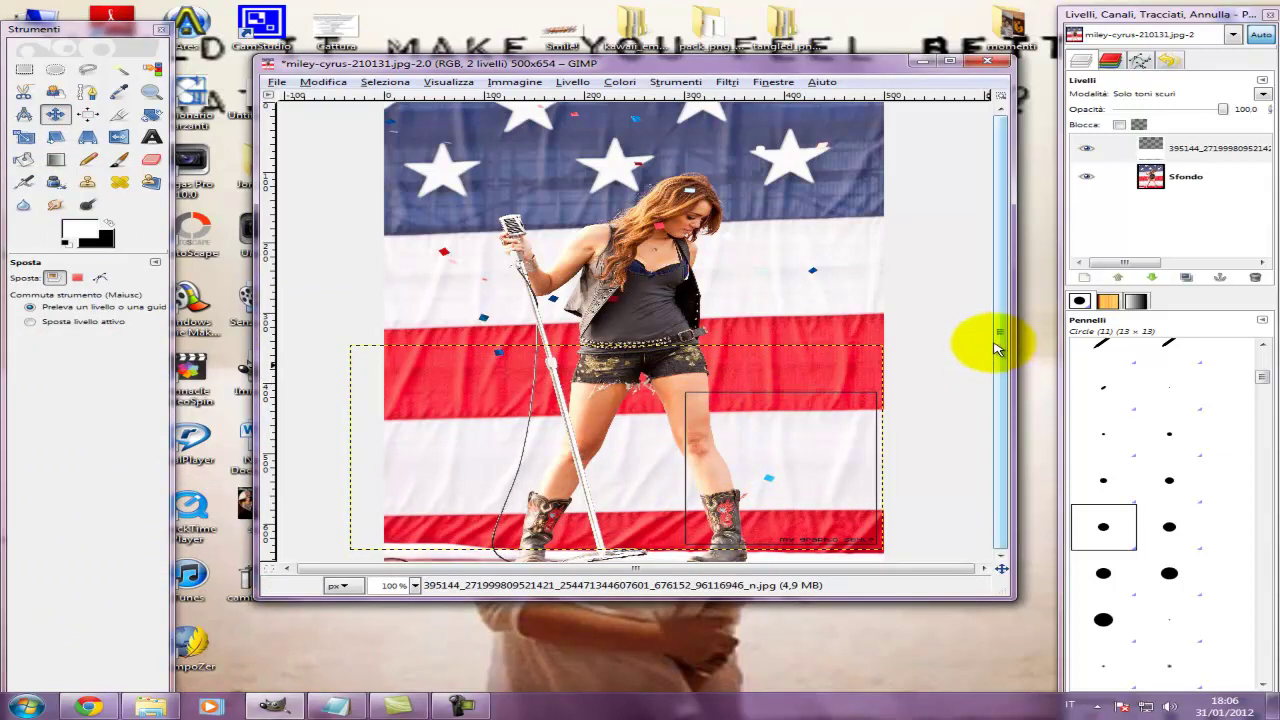
left_click(688, 477)
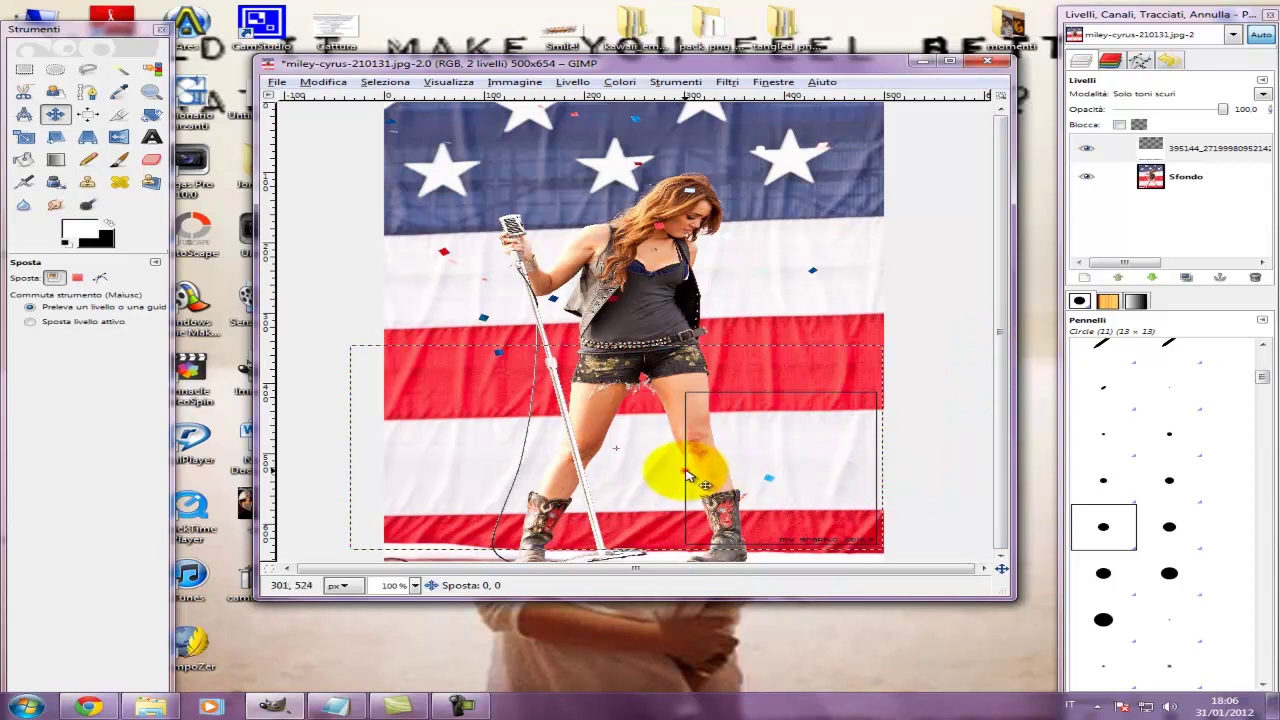
left_click_drag(688, 477, 686, 485)
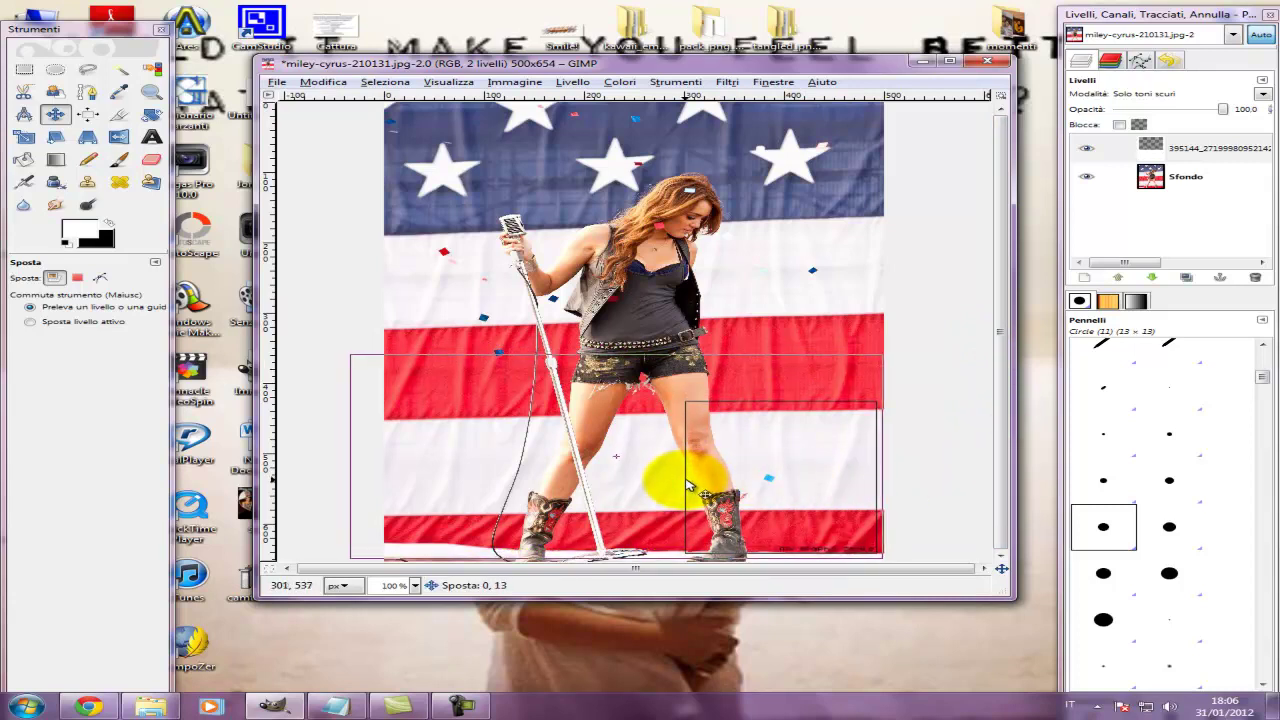
Step: Type the note 'Ora, la parte interna dello scrollbox, la facciamo "diventare più bianca"' and hide Notepad
left_click(392, 700)
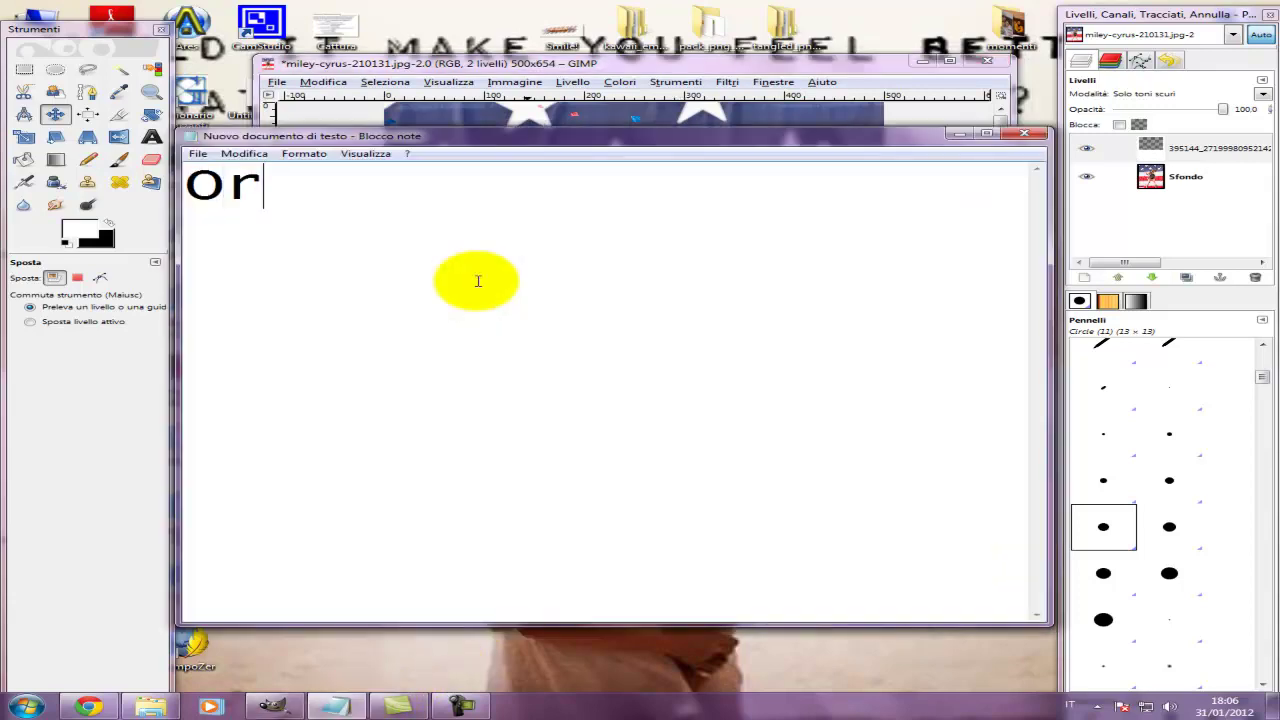
type("a")
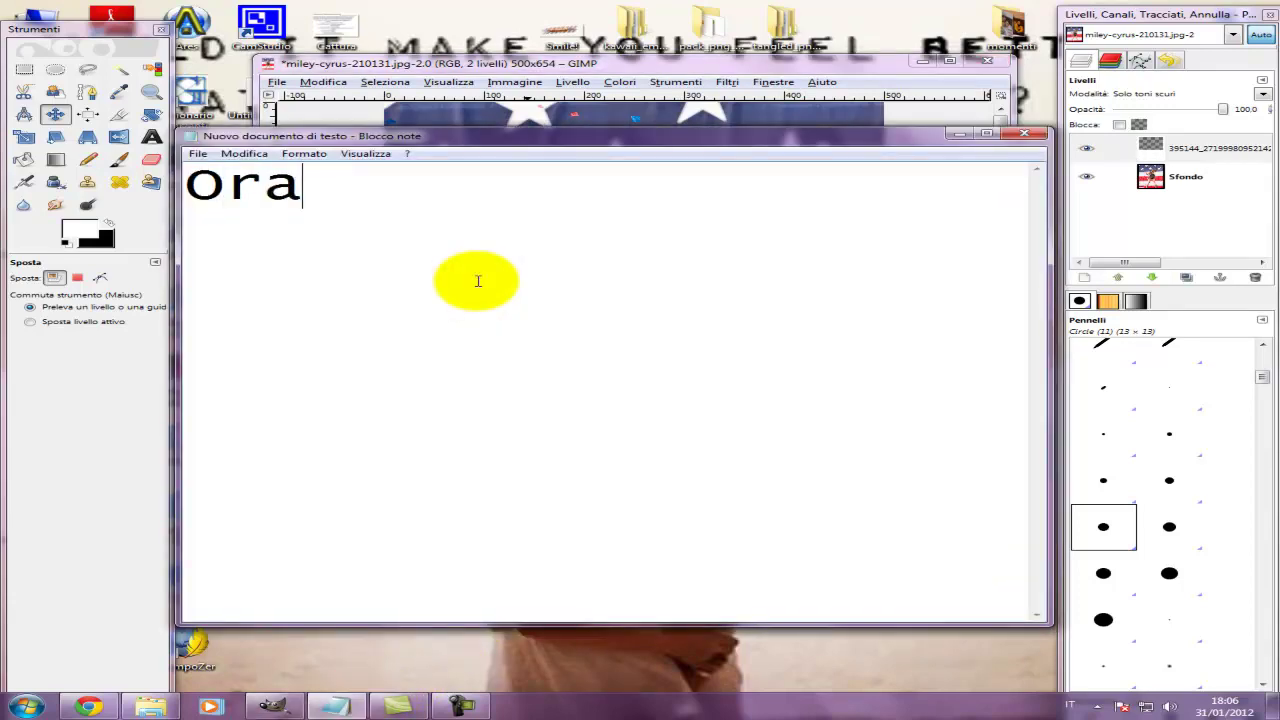
type(", la par")
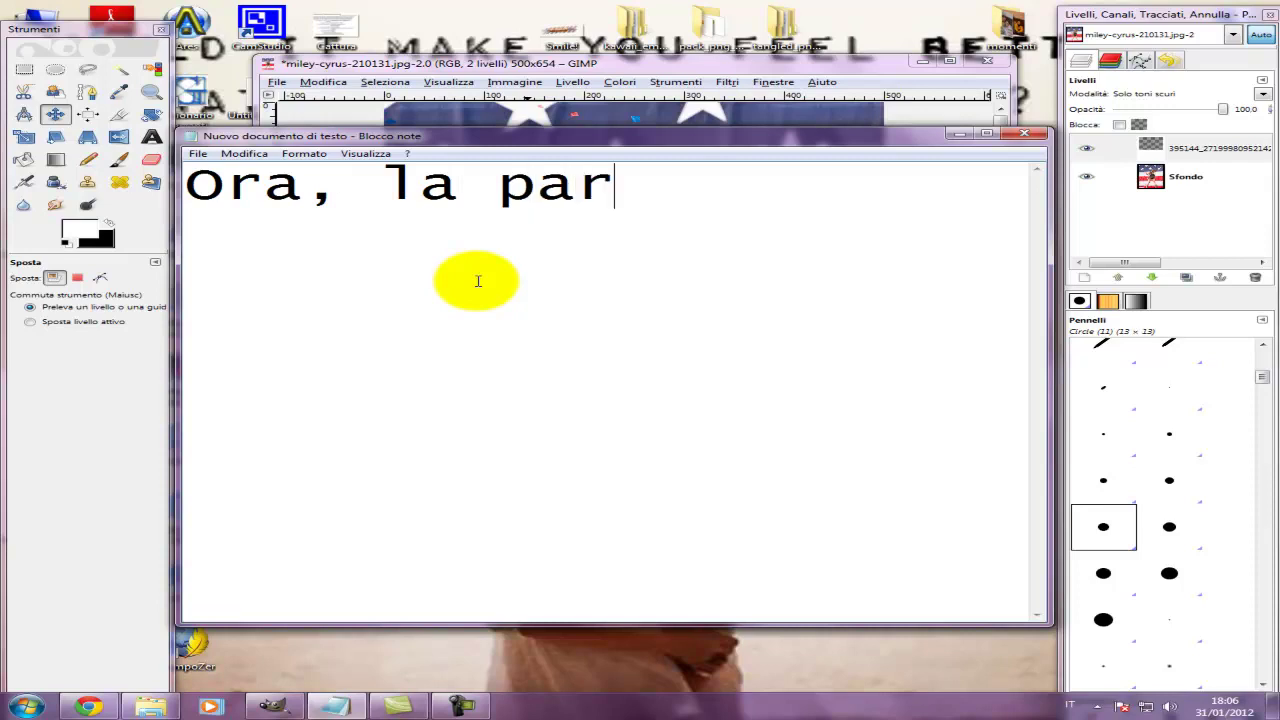
type("te")
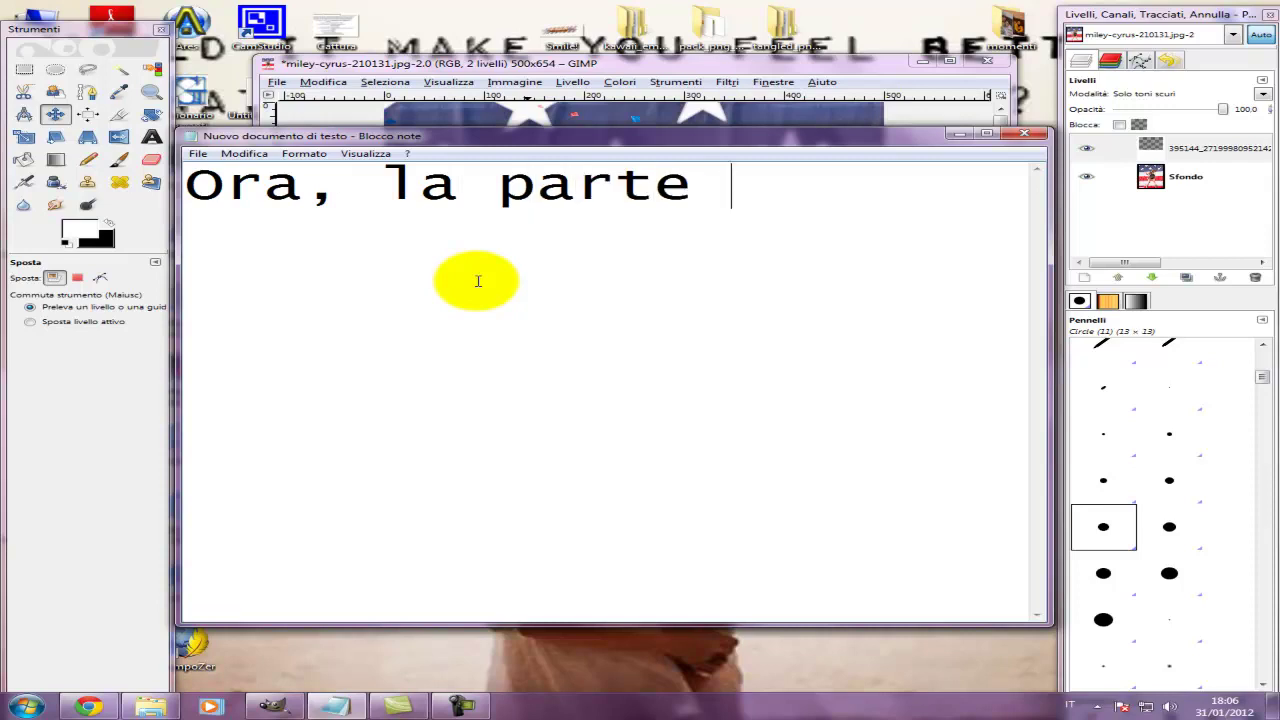
type(" interna ")
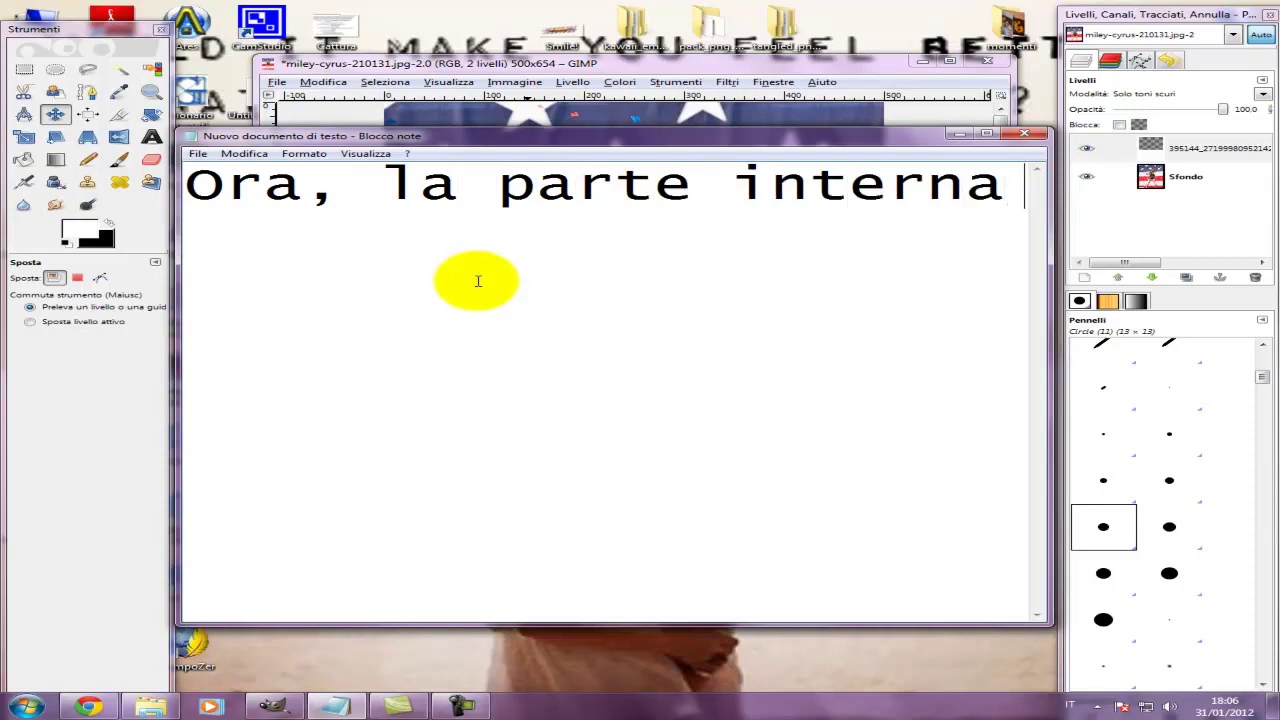
type("dell")
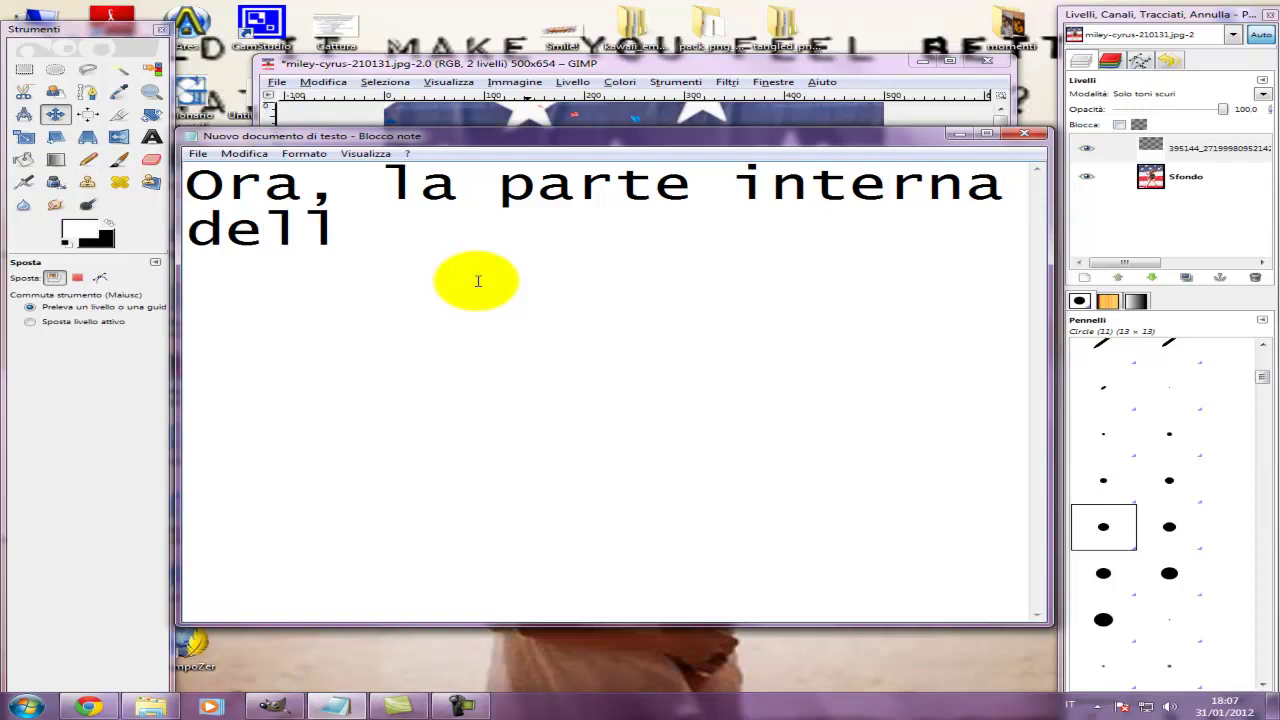
type("o scrollb")
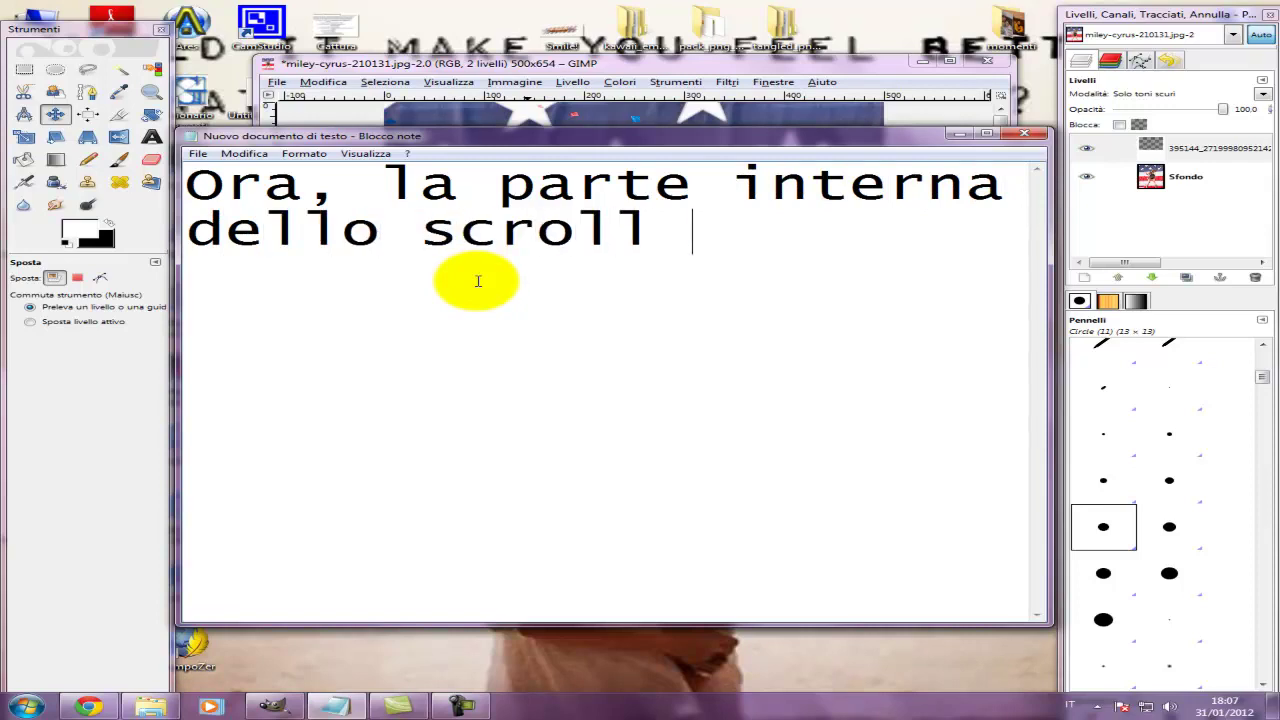
type("ox, l")
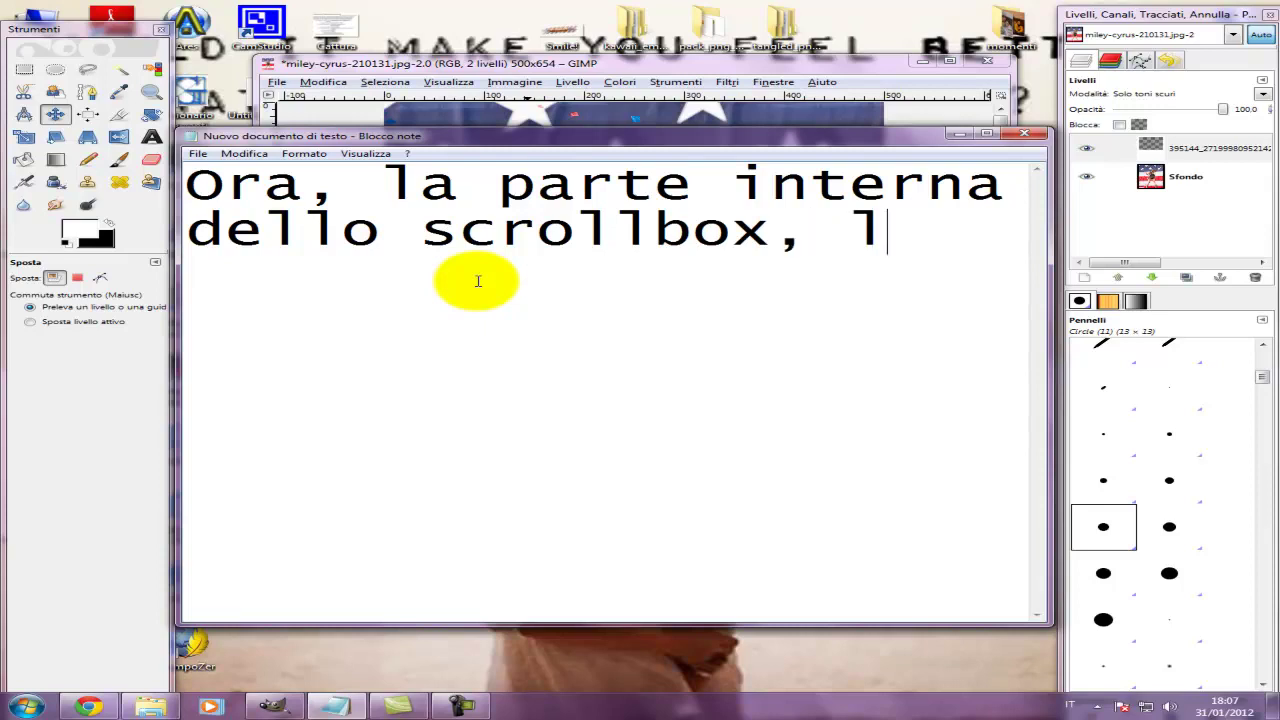
type("a faccia")
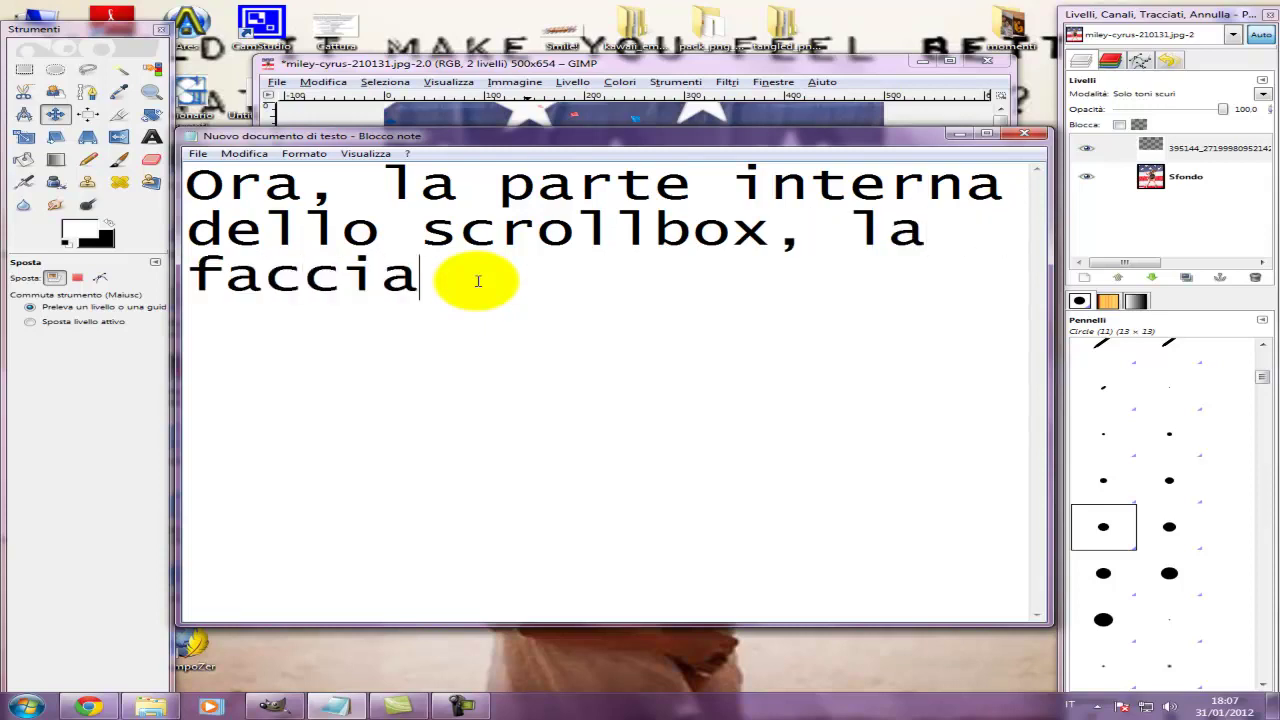
type("mo \"")
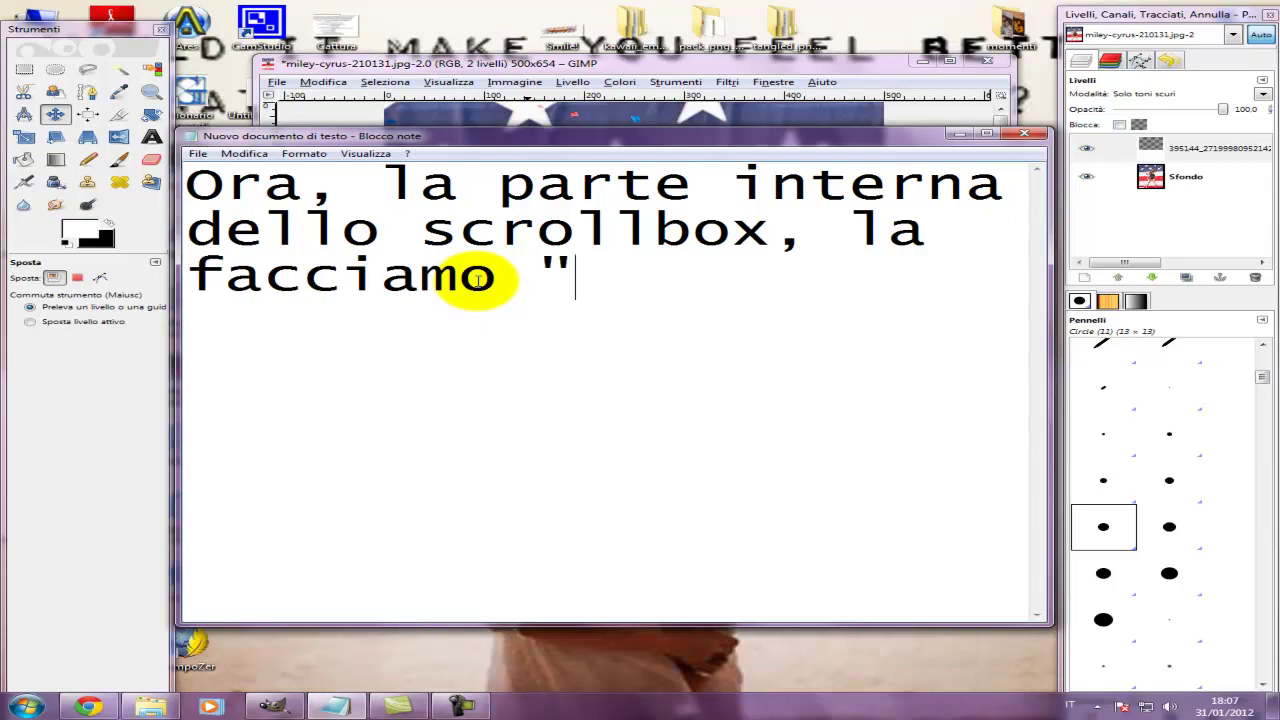
type("diventar")
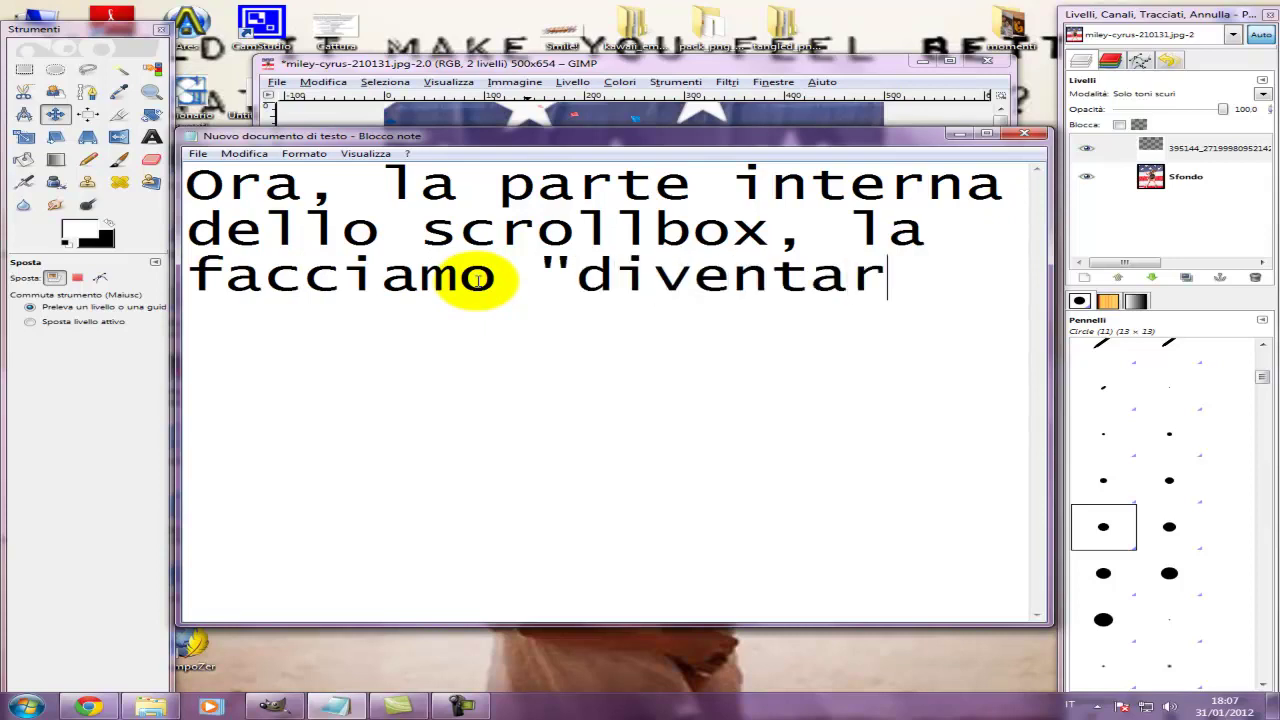
type("e più b")
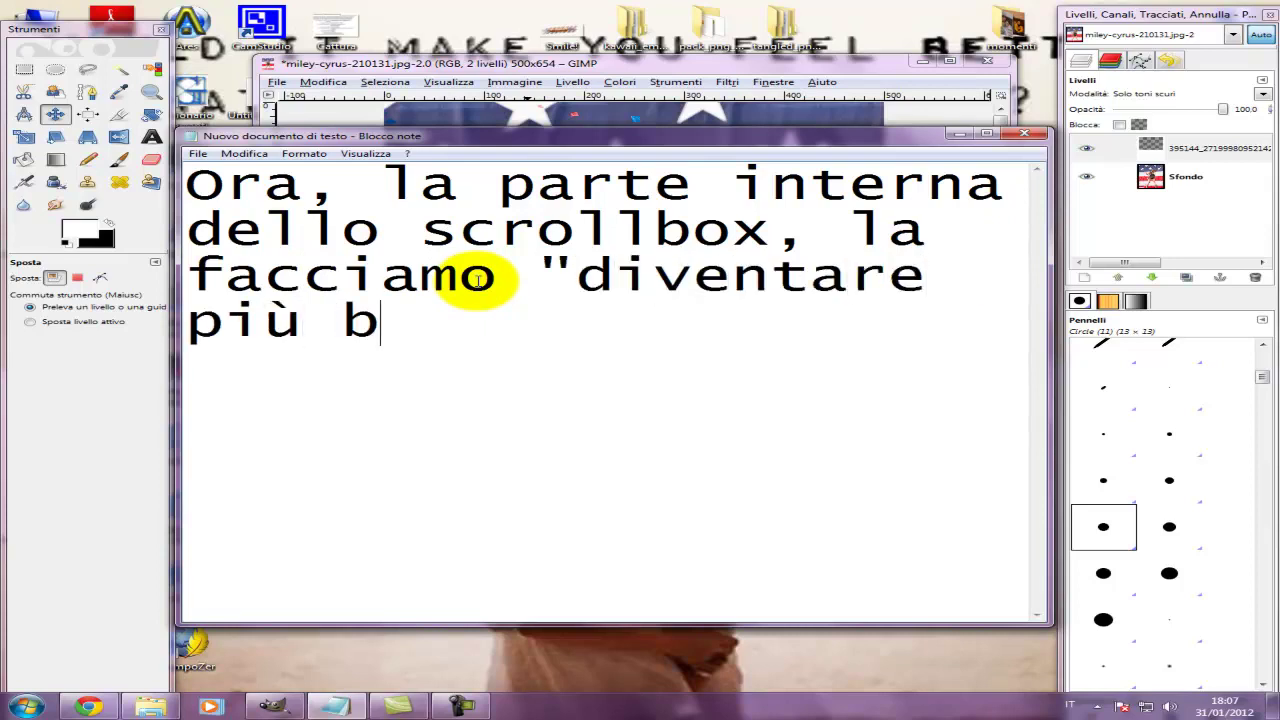
type("ianca\" =)")
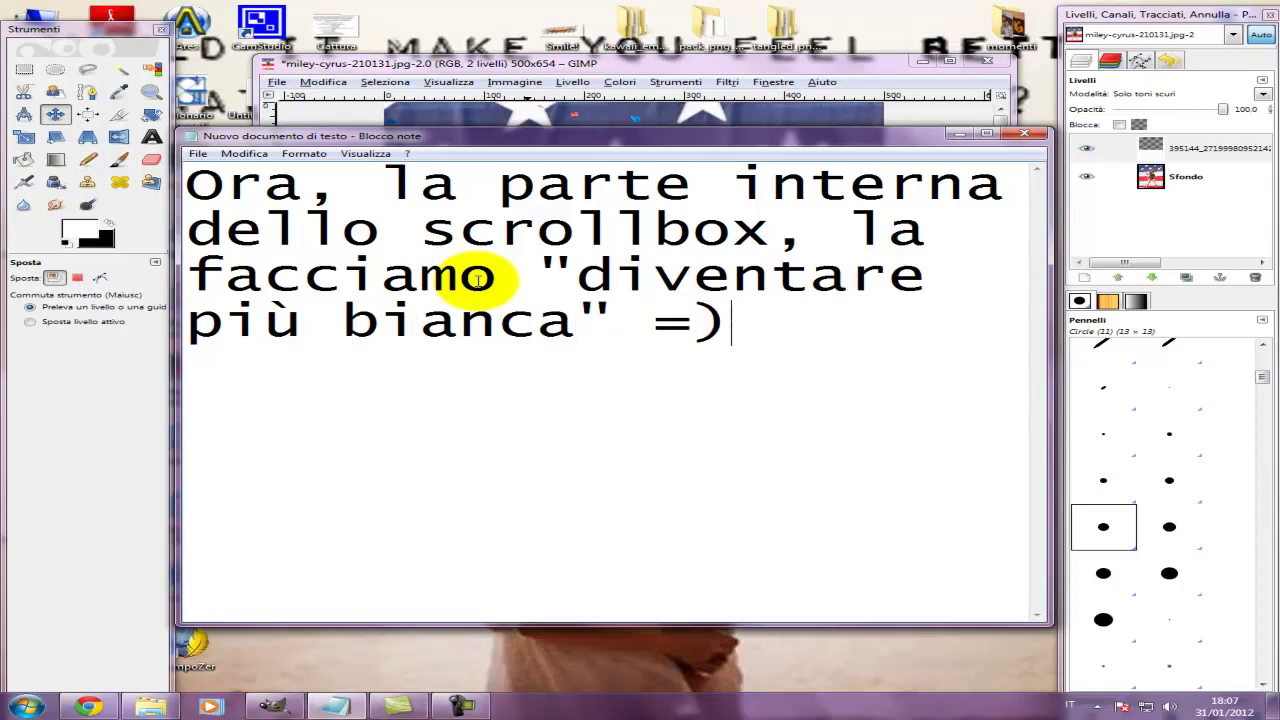
left_click(958, 134)
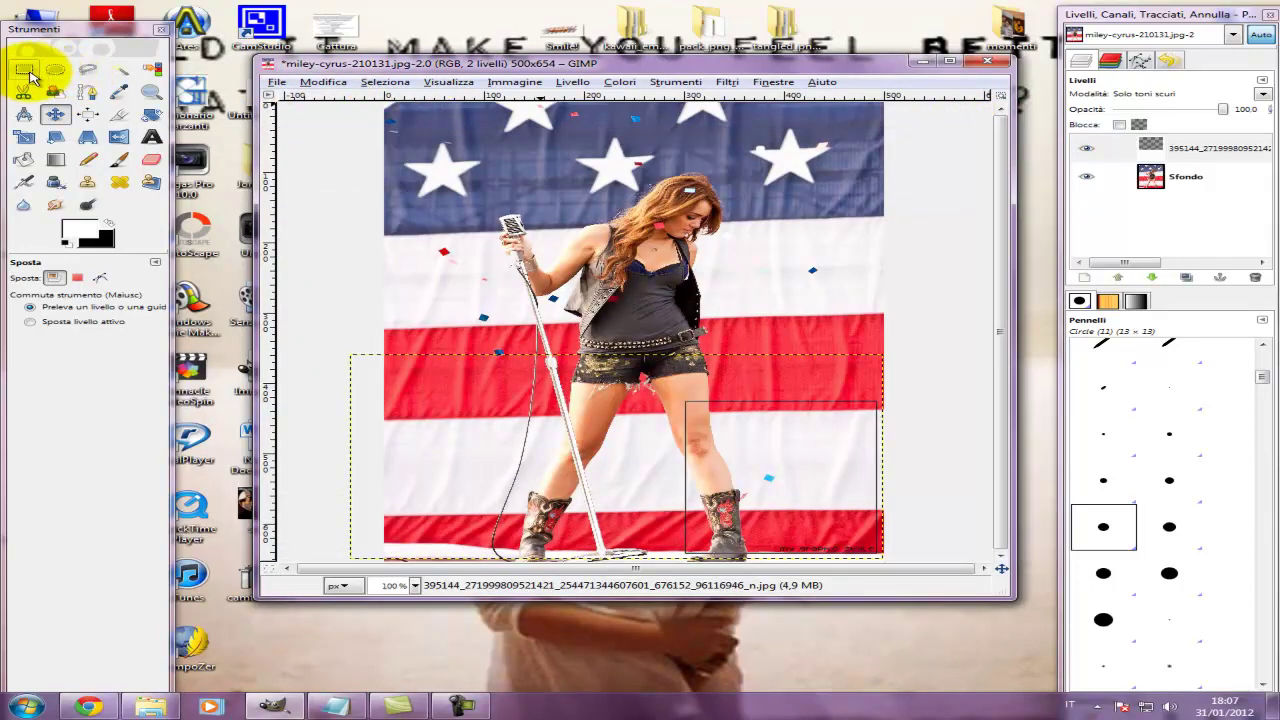
Step: Rectangle-select the scrollbox interior and add a new transparent layer above the Sfondo background
left_click(26, 70)
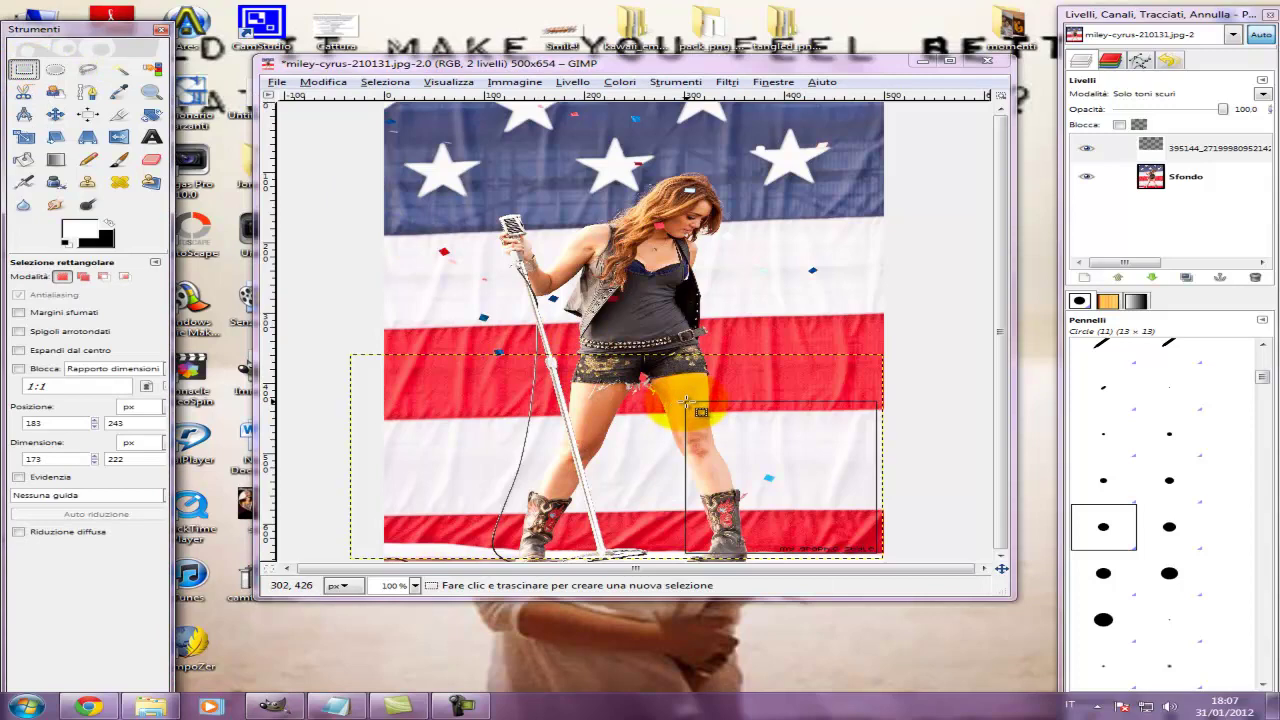
left_click_drag(686, 402, 886, 563)
left_click(1186, 177)
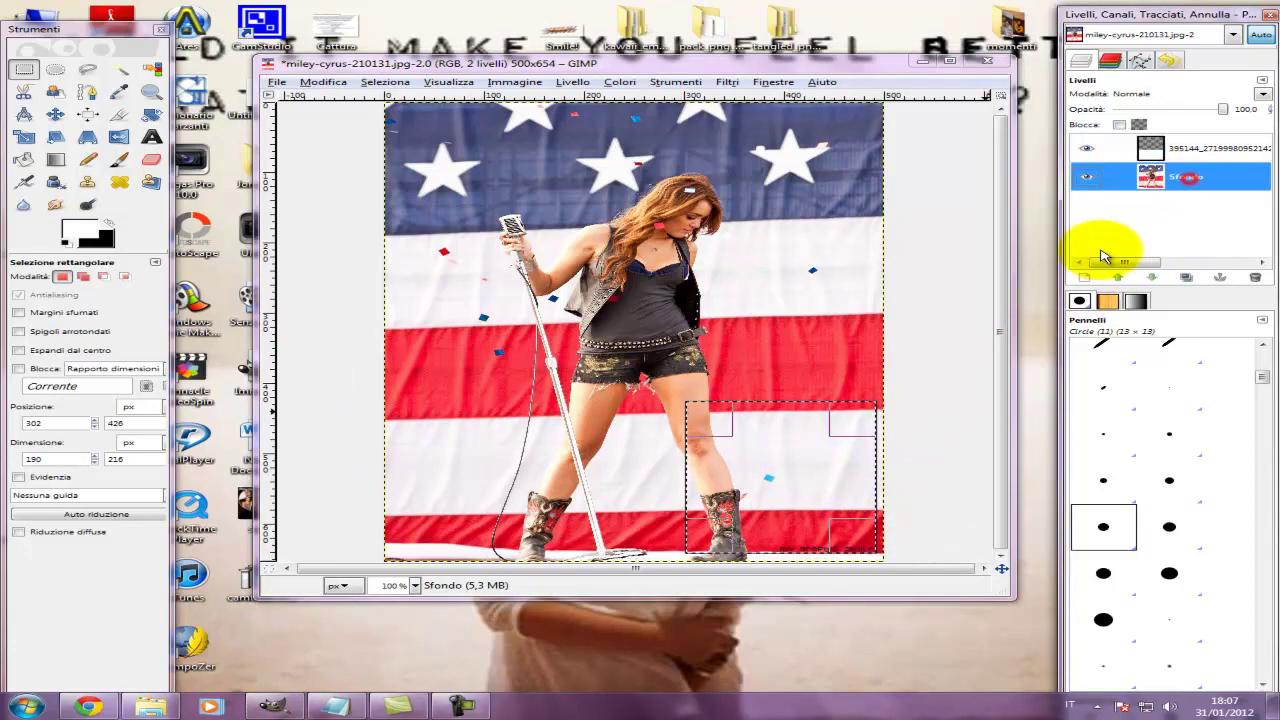
left_click(1084, 277)
left_click(280, 312)
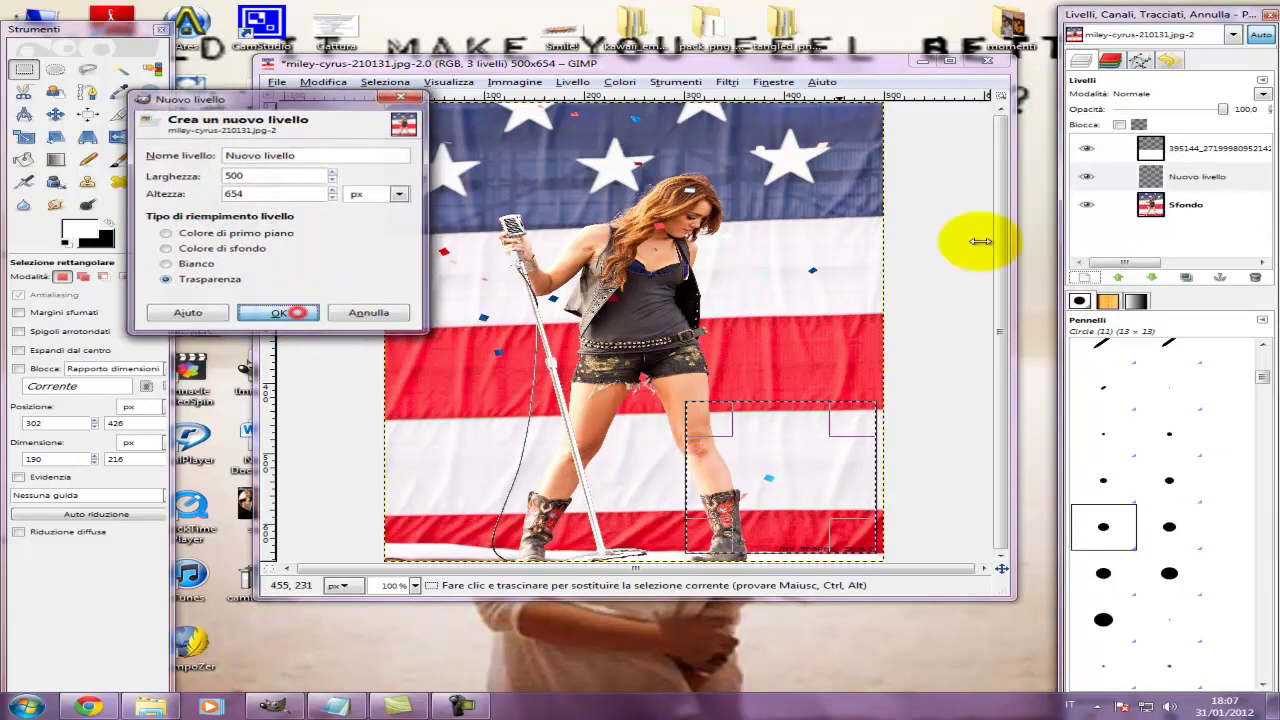
Step: Fill the selected scrollbox interior with white on the new layer
left_click(1150, 177)
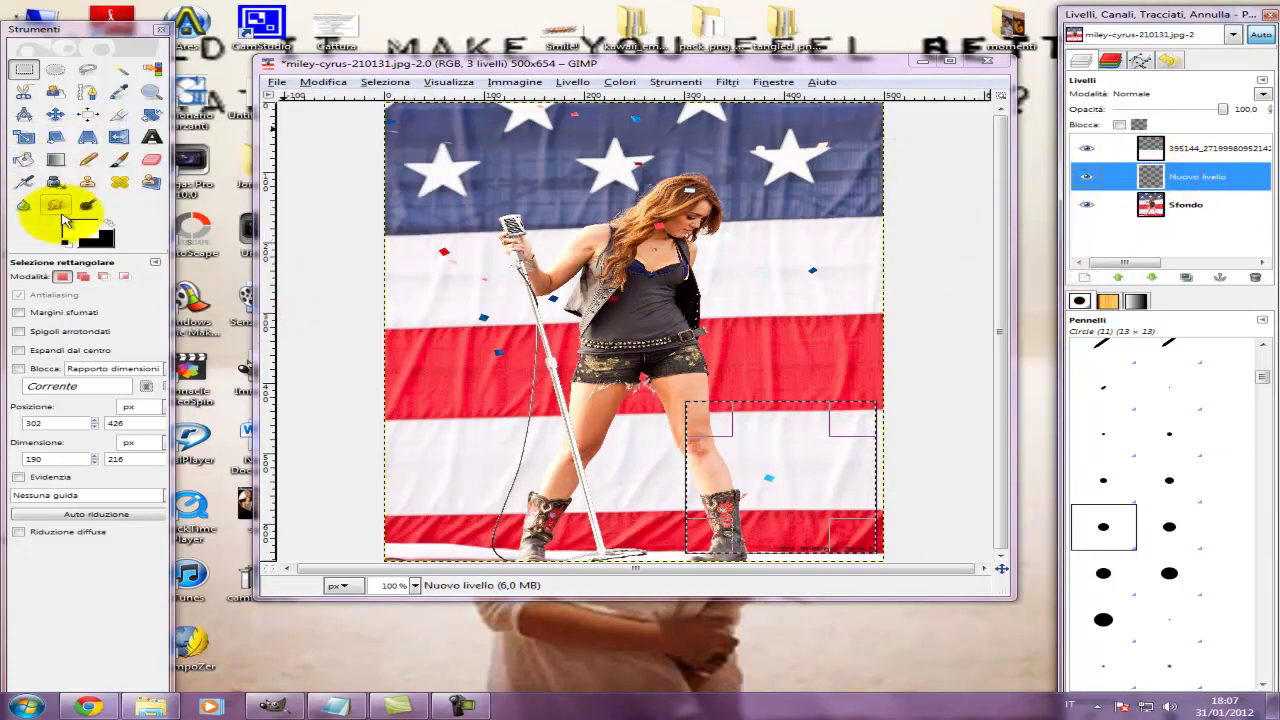
mouse_move(62, 220)
left_mouse_down()
mouse_move(752, 466)
mouse_move(744, 459)
left_mouse_up()
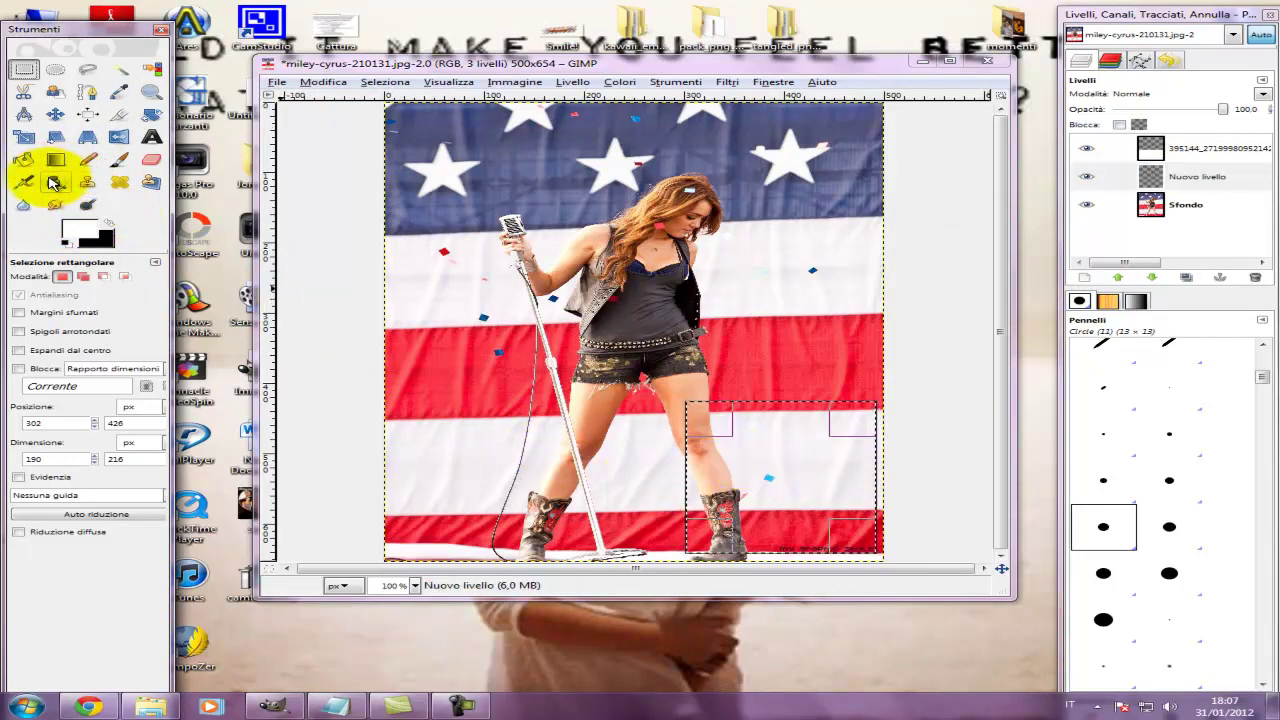
left_click(23, 159)
left_click(737, 462)
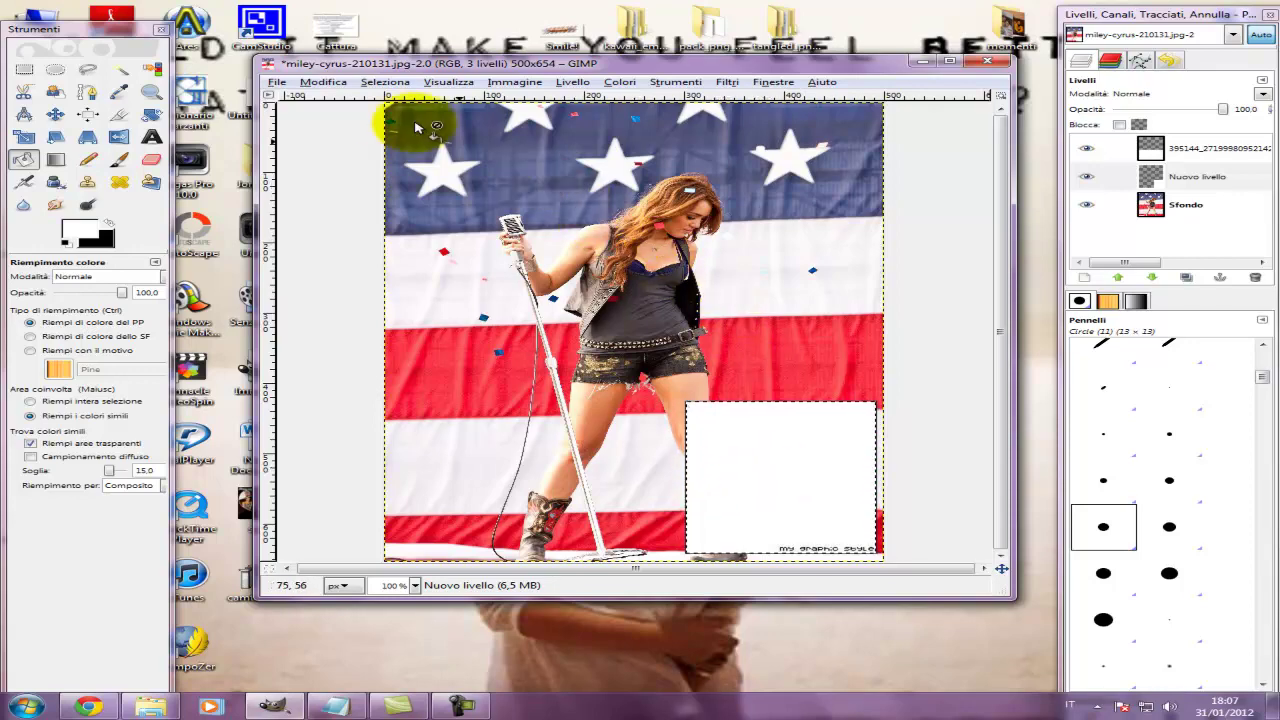
left_click(119, 68)
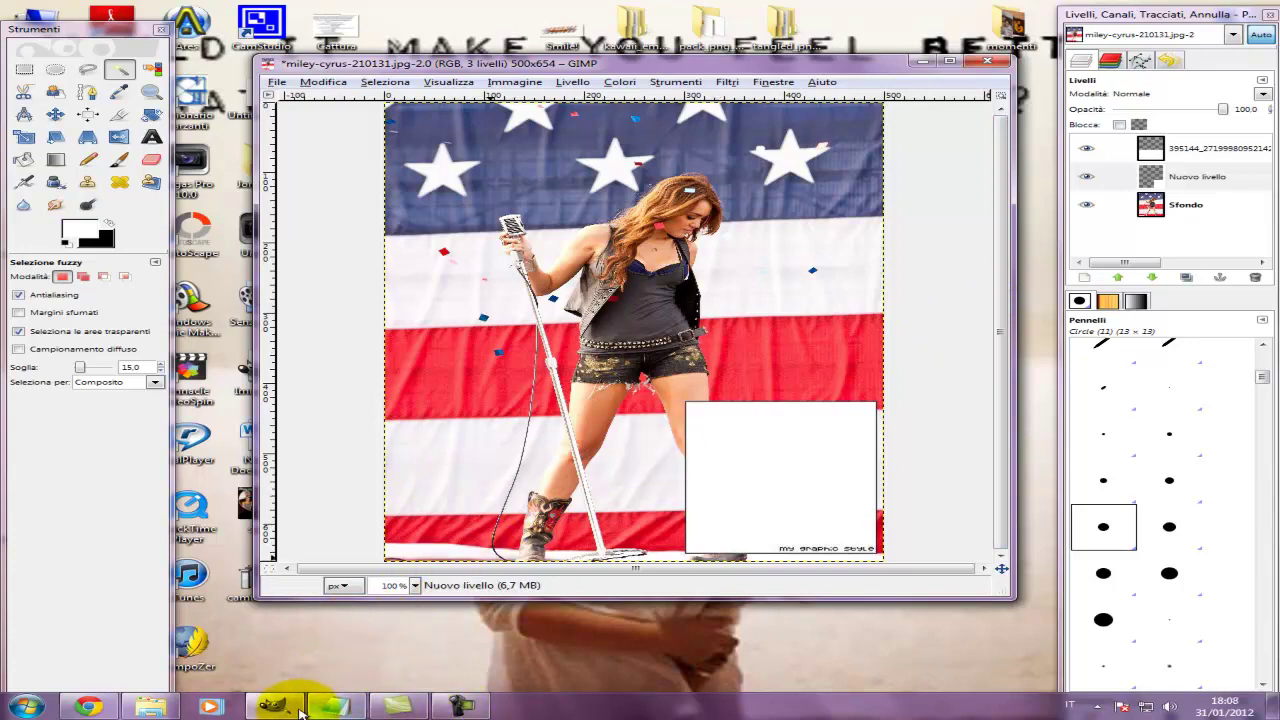
left_click(443, 557)
Step: Replace the note with 'Se non vi piace così bianca, potete sempre togliere l'opacità al riquadro..' and hide Notepad
mouse_move(800, 358)
left_mouse_down()
mouse_move(268, 272)
mouse_move(128, 171)
left_mouse_up()
type("S")
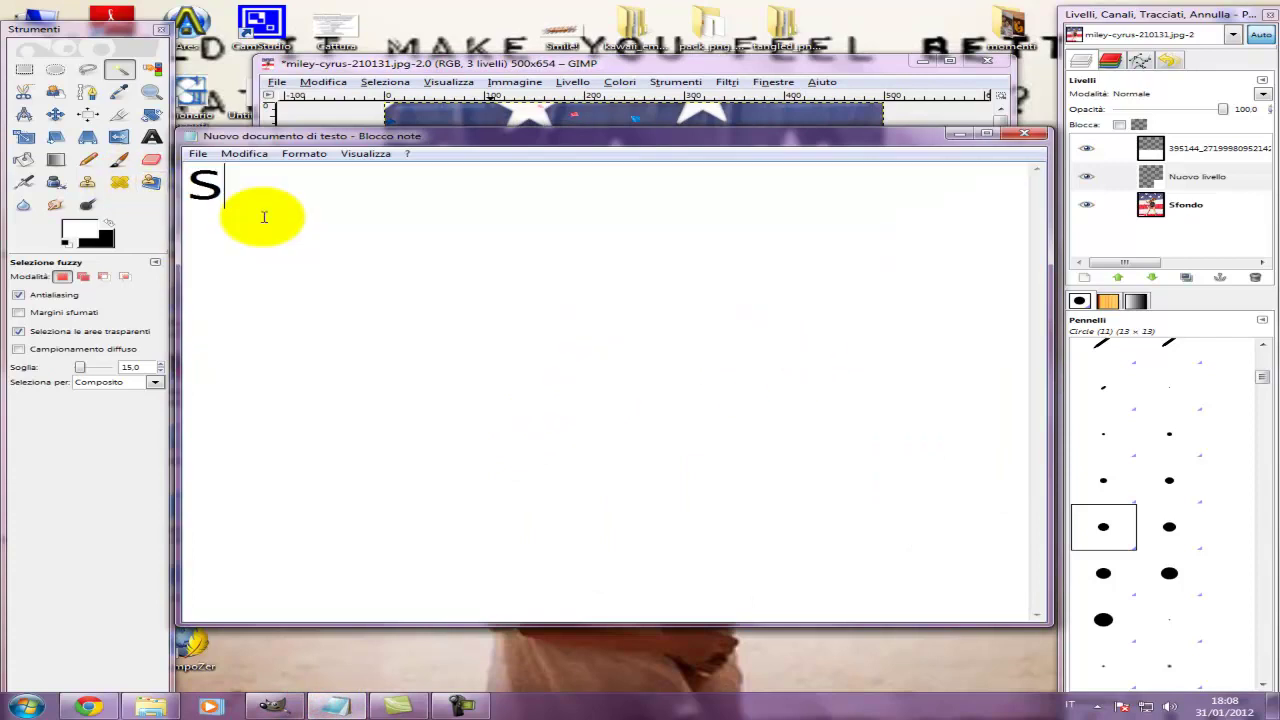
type("e non vi p")
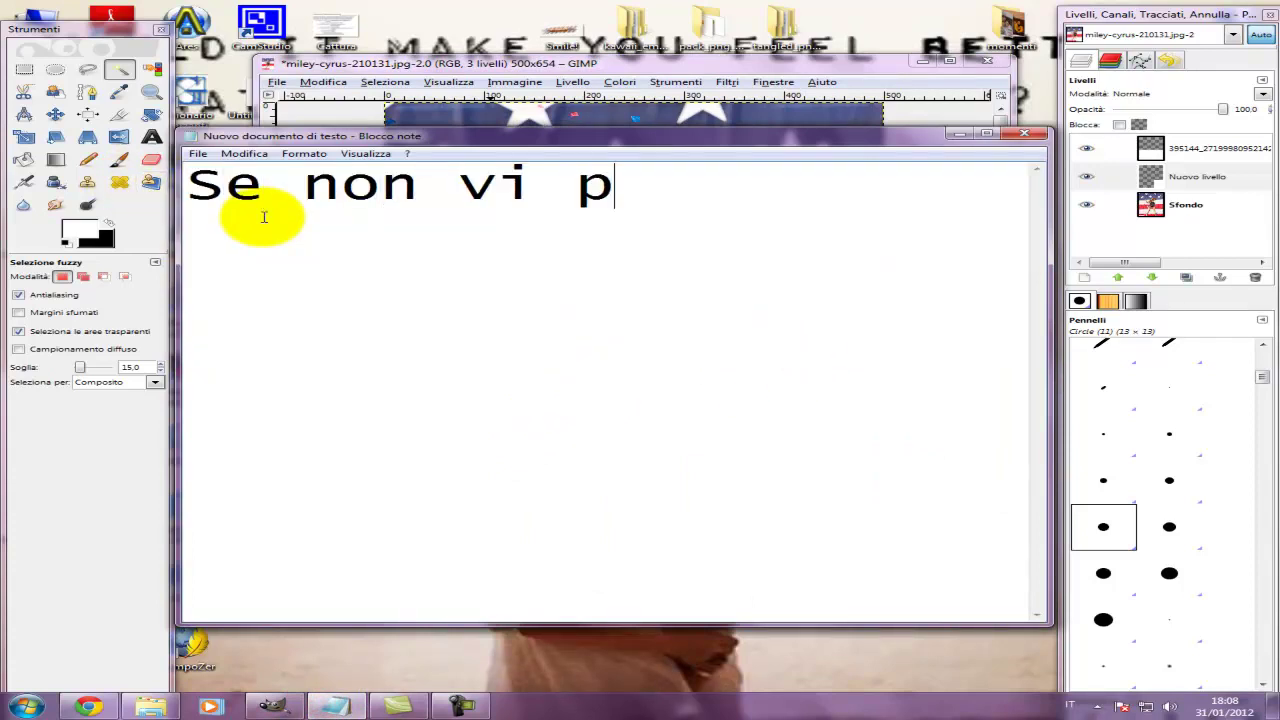
type("iace così ")
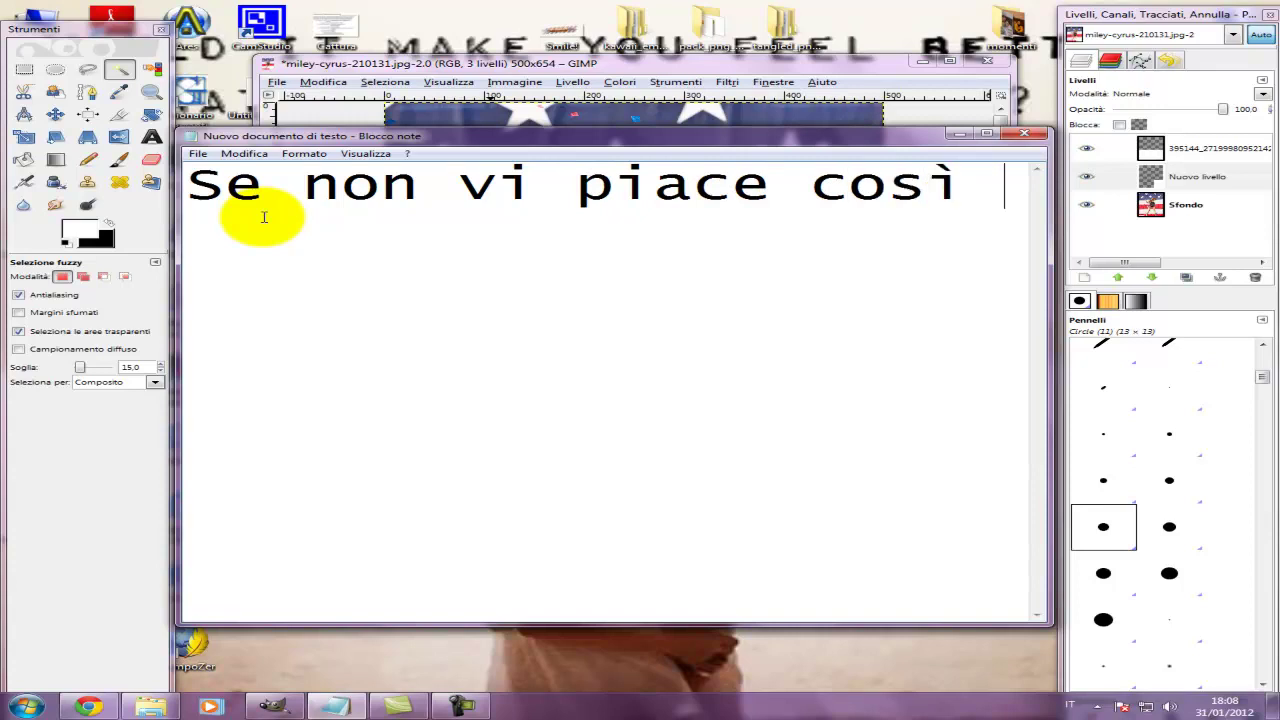
type("bianca,")
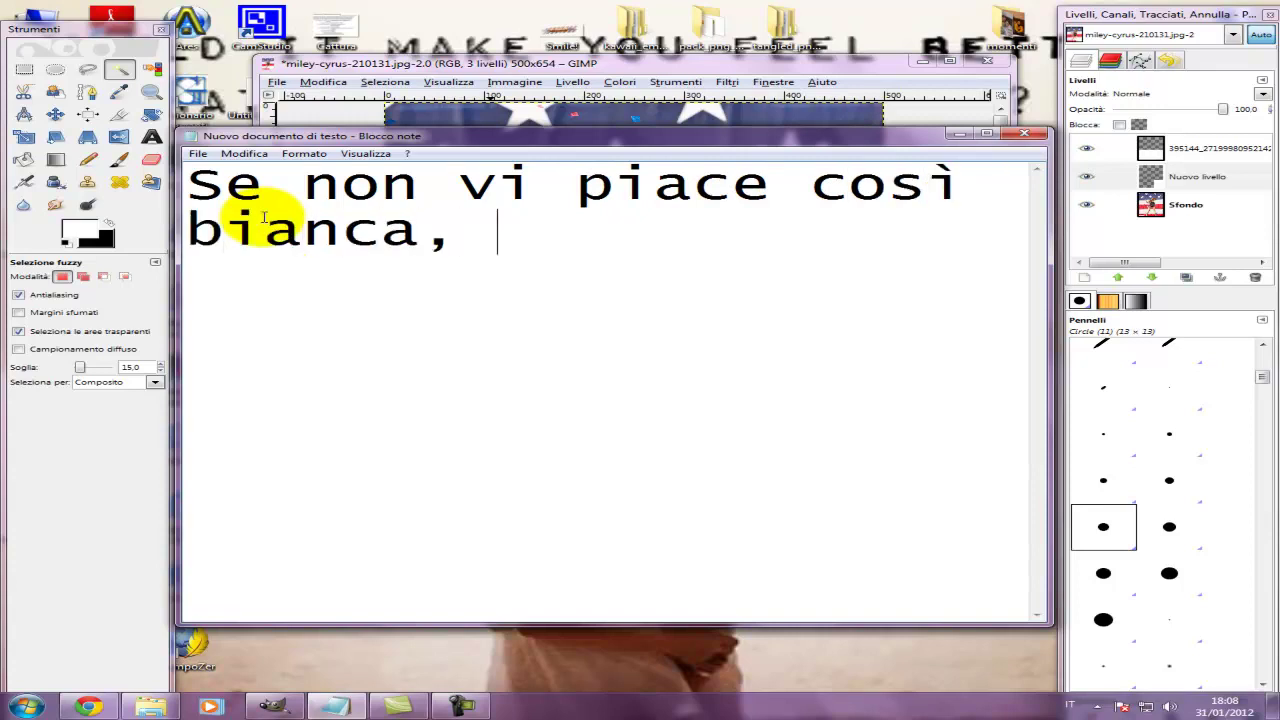
type(" potete ")
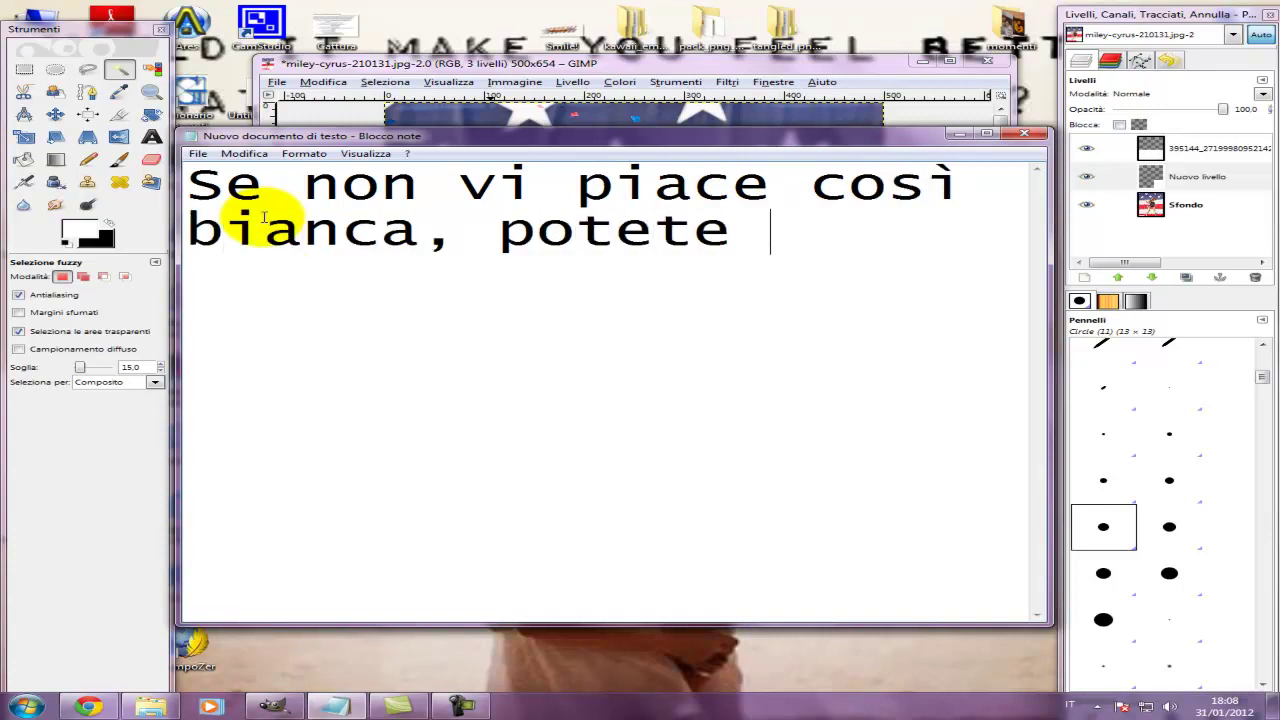
type("sempre ")
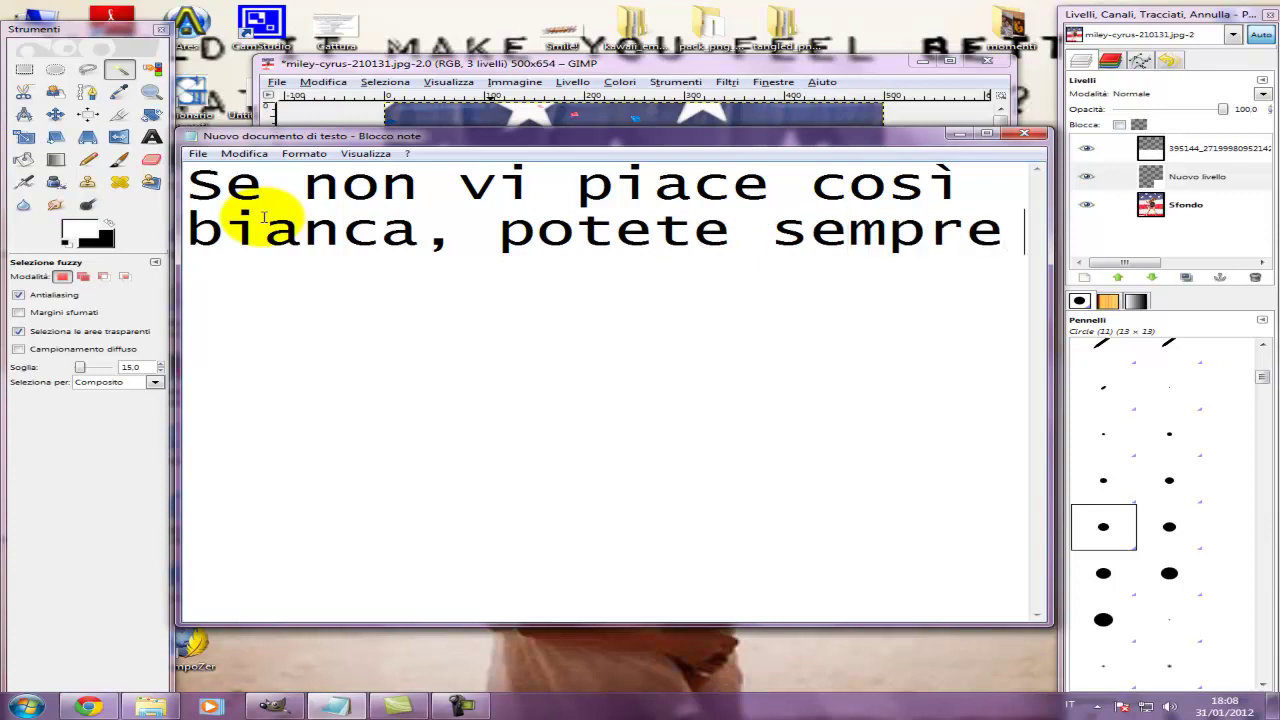
type("togliere l'")
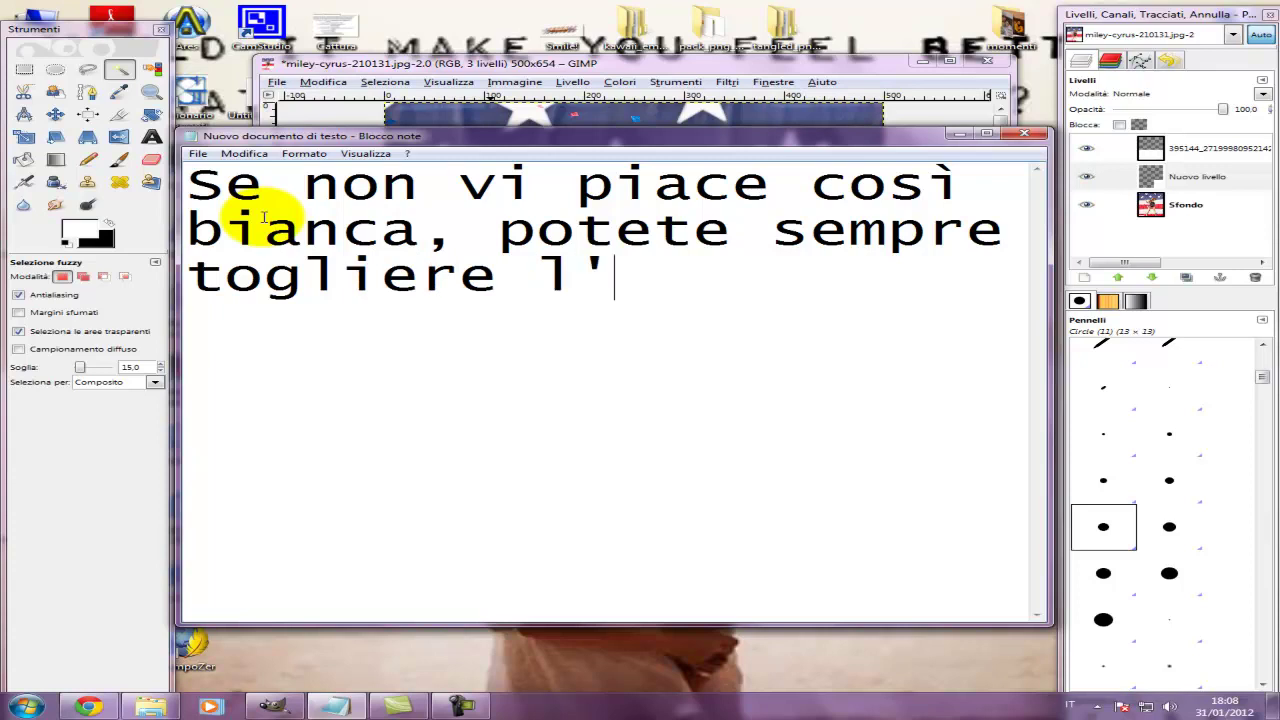
type("opacità ")
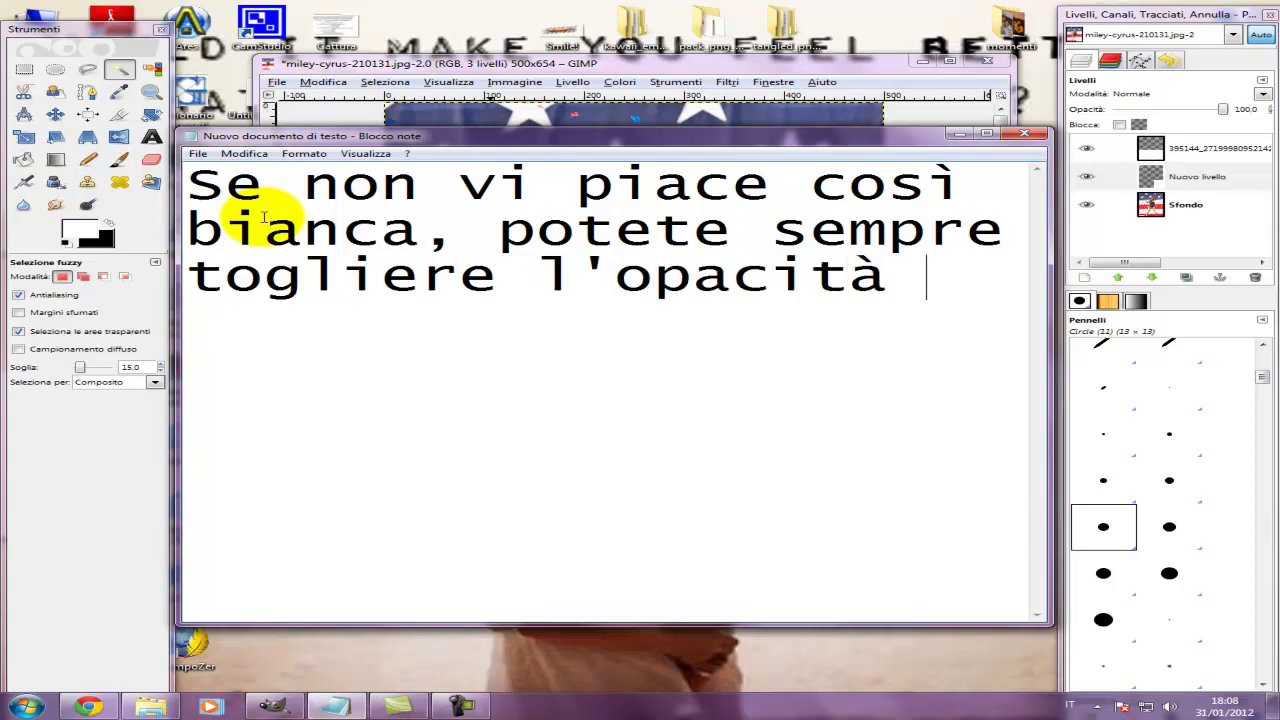
type("al")
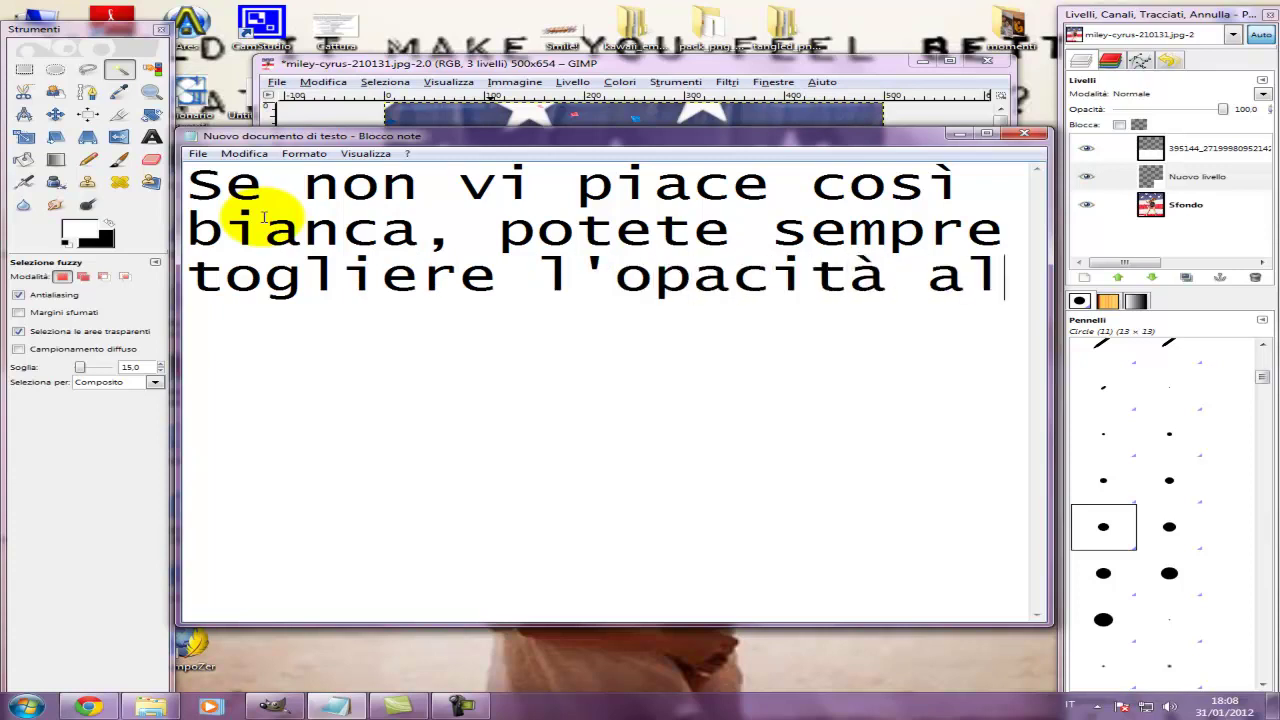
type(" riqua")
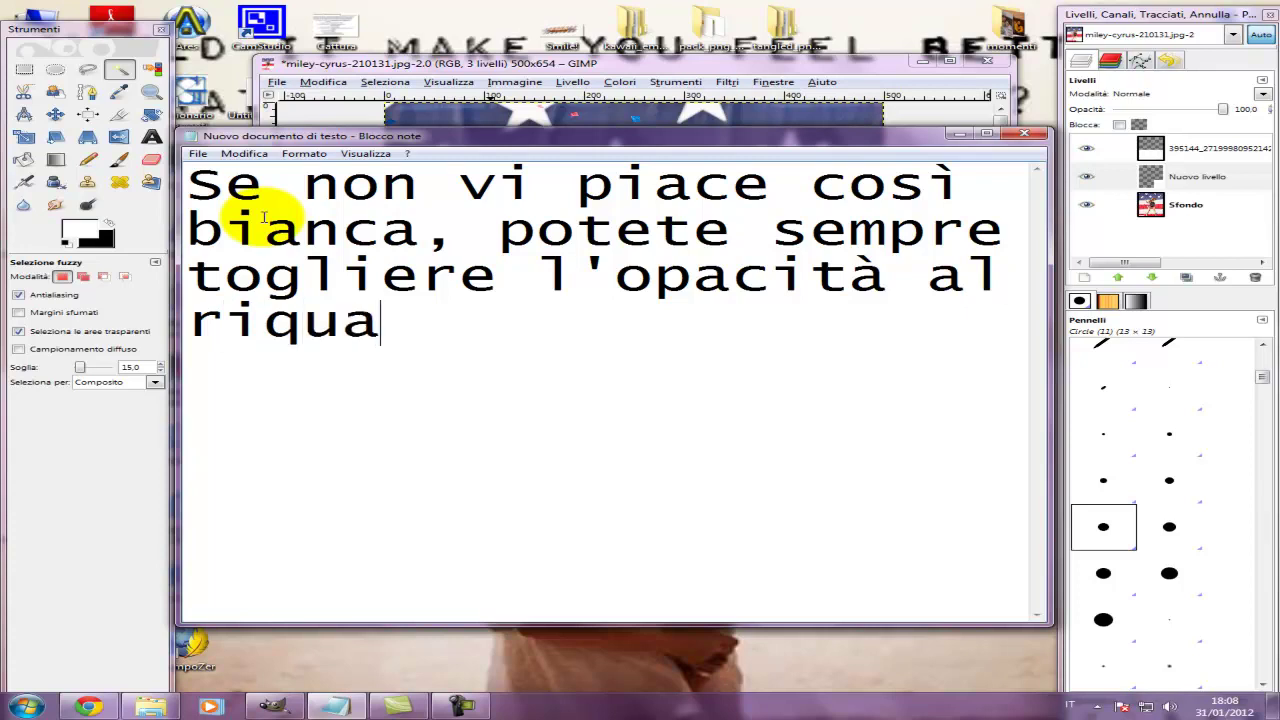
type("dra...")
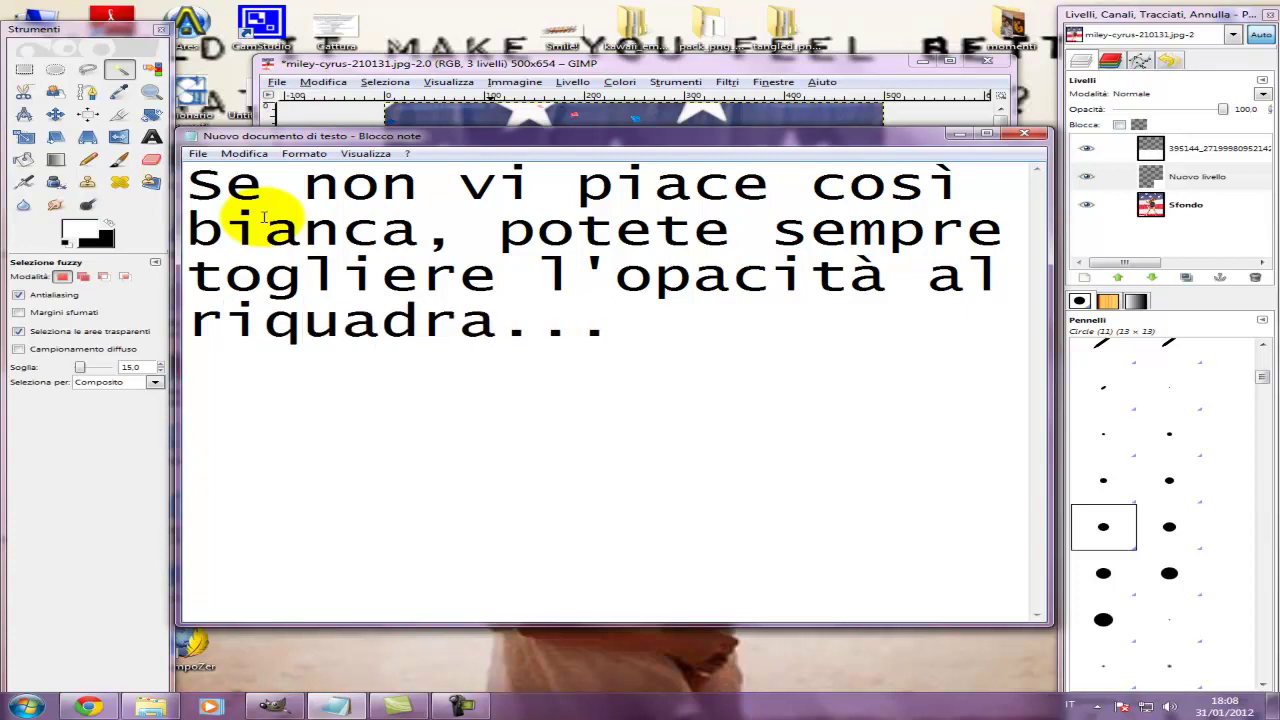
key("BackSpace")
type("o")
left_click(960, 134)
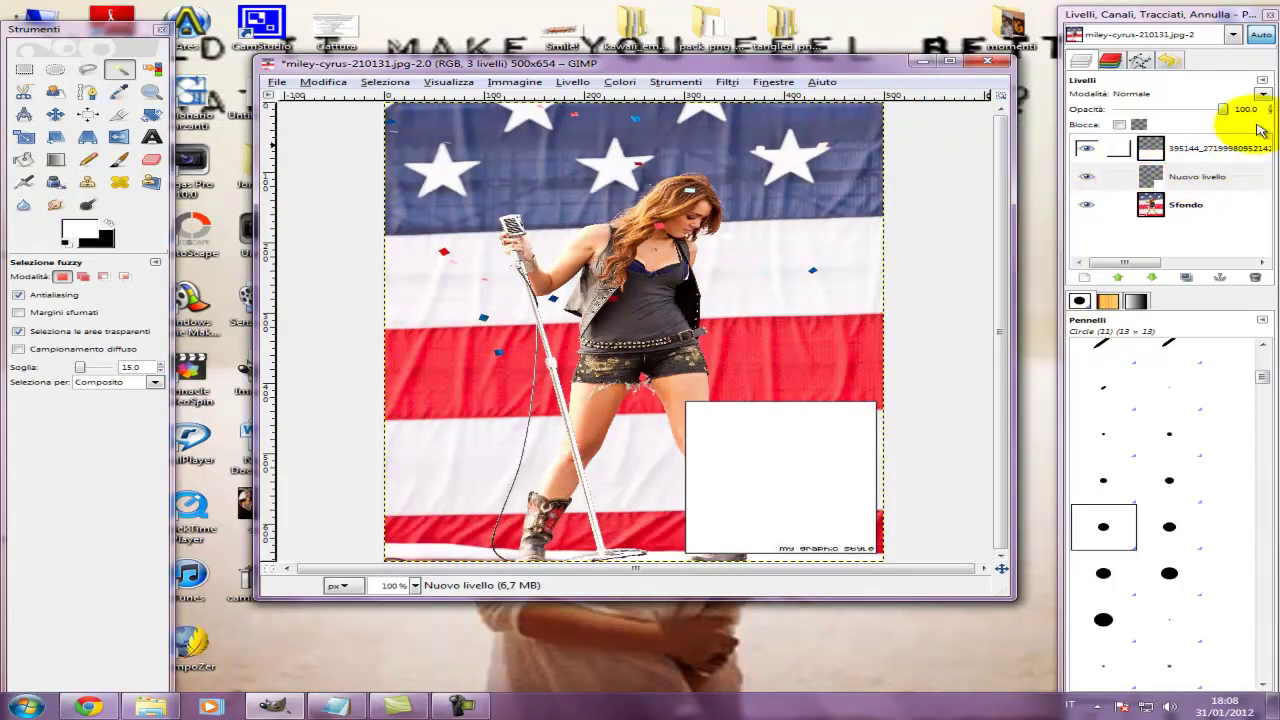
Step: Lower the white box layer's opacity to 80.0 and maximise the image window
left_click(1226, 110)
left_click_drag(1227, 111, 1202, 118)
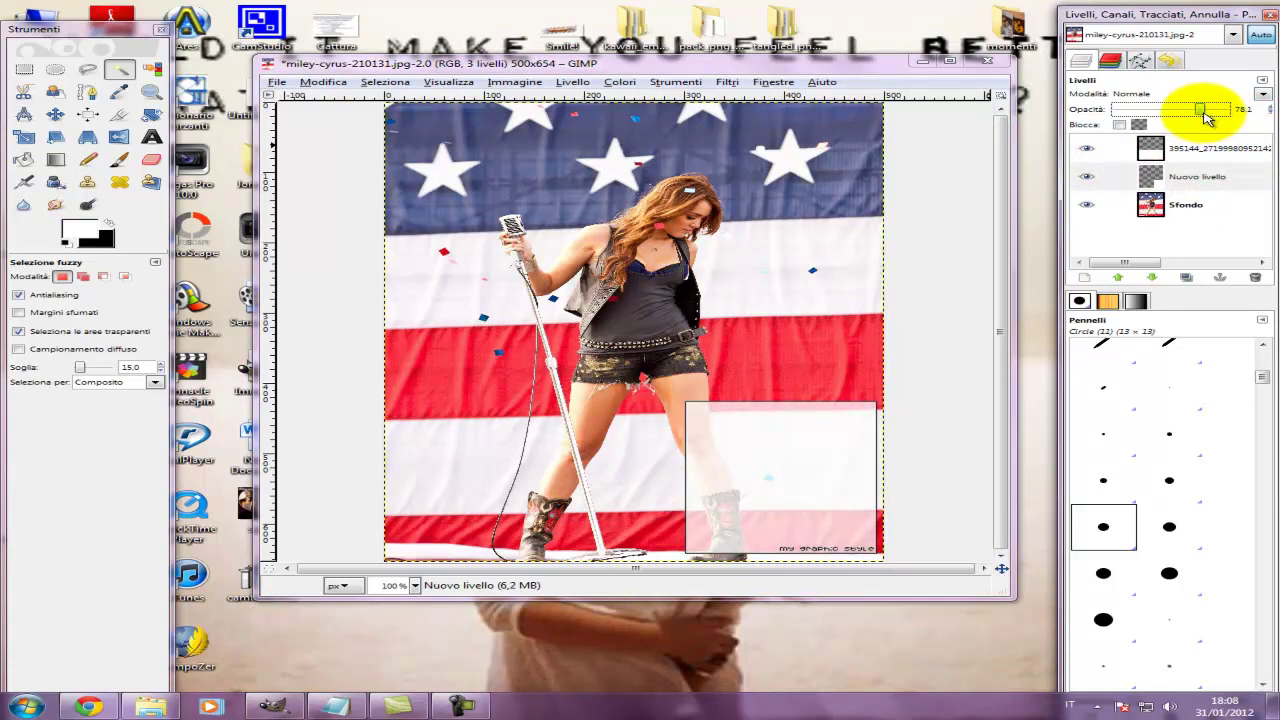
left_click_drag(1207, 117, 1209, 117)
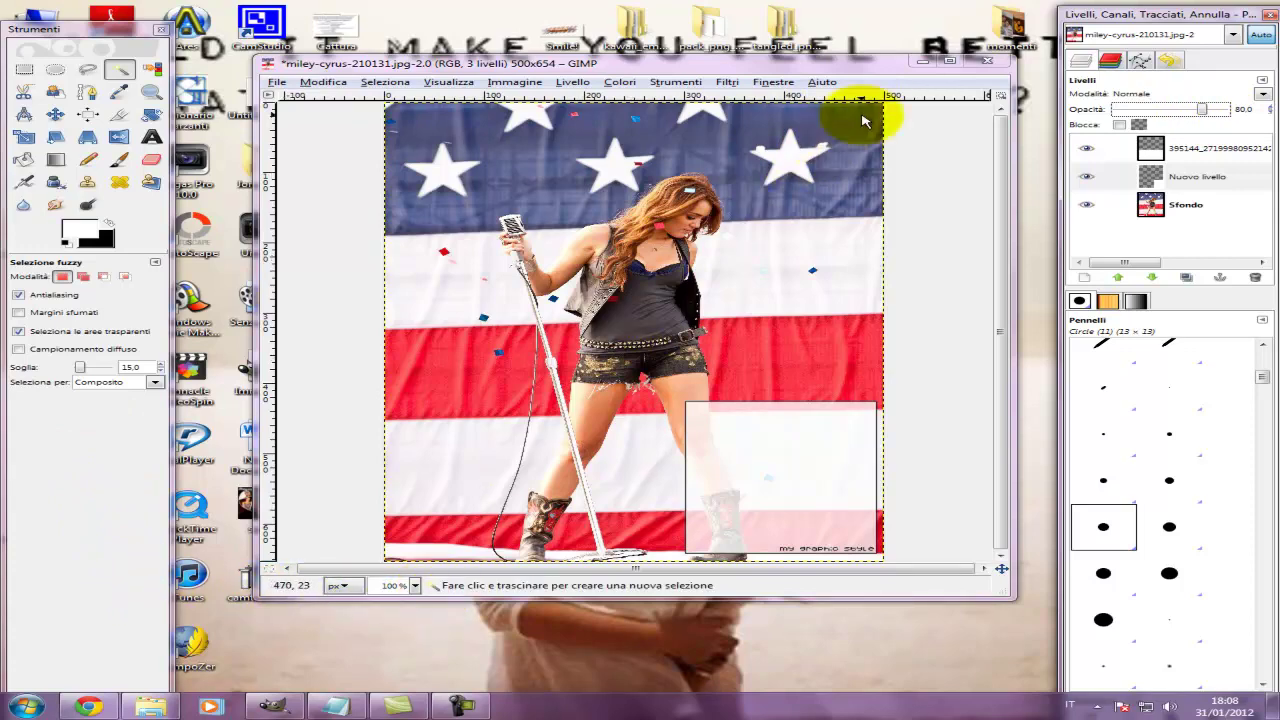
left_click(950, 64)
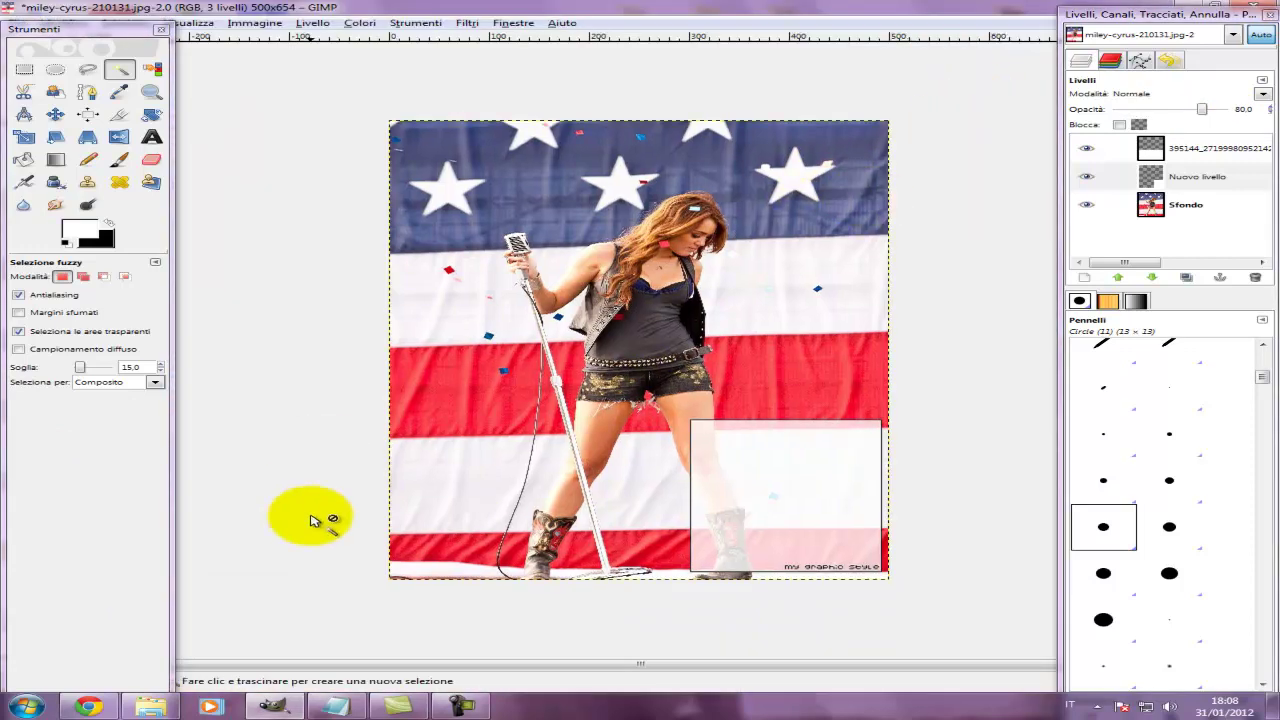
Step: Replace the note with 'ed ecco fatto... Ora salviamo in png... =)' and hide Notepad
left_click(335, 706)
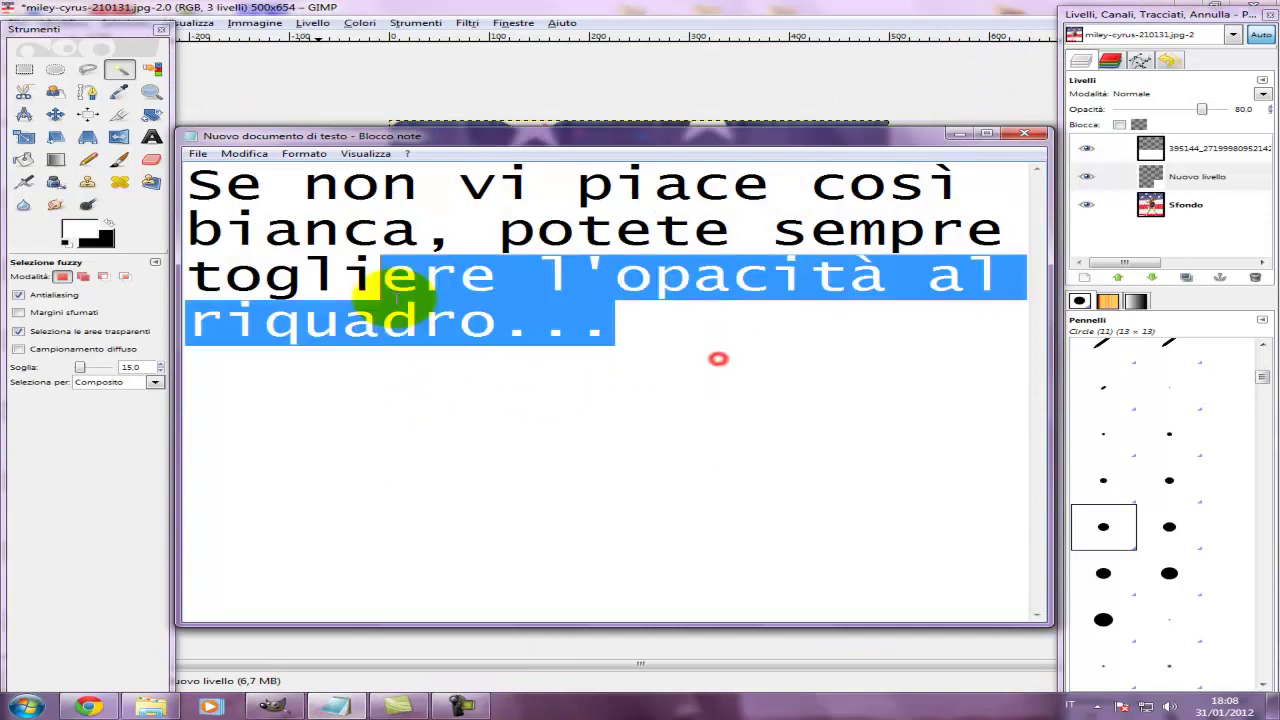
left_click_drag(714, 360, 135, 178)
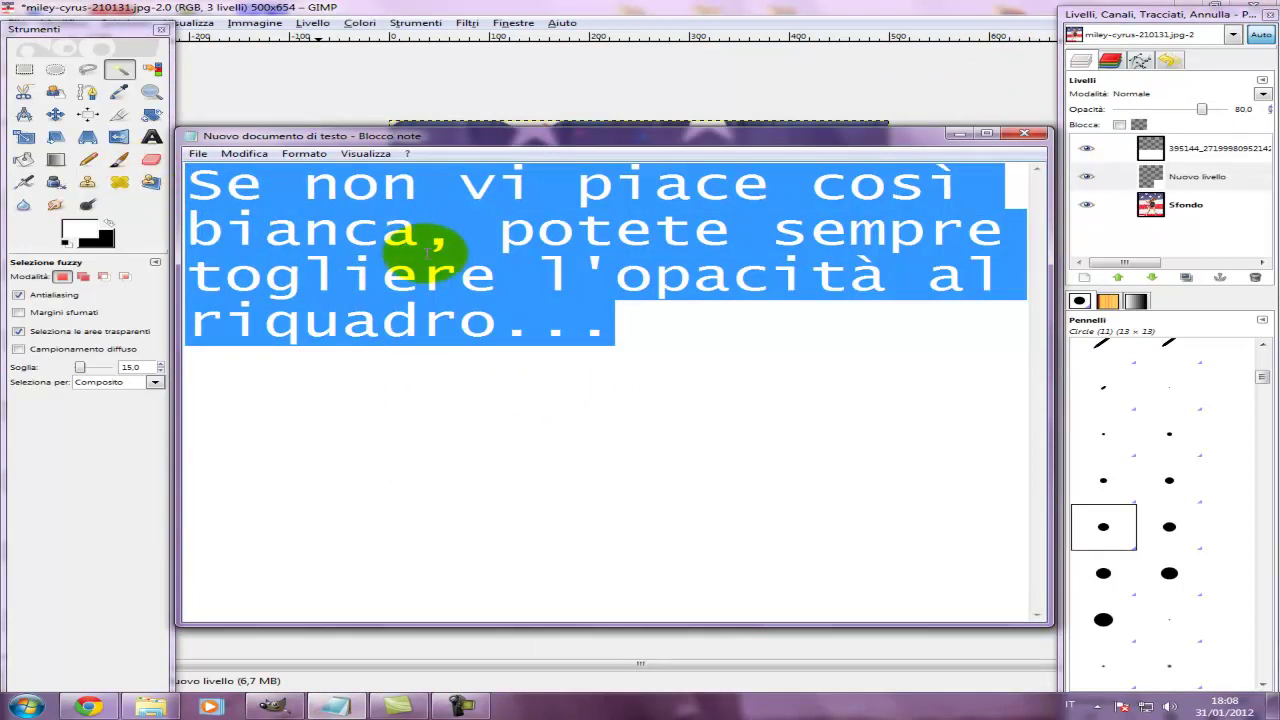
type("ed q")
key("BackSpace")
type("ecco fa")
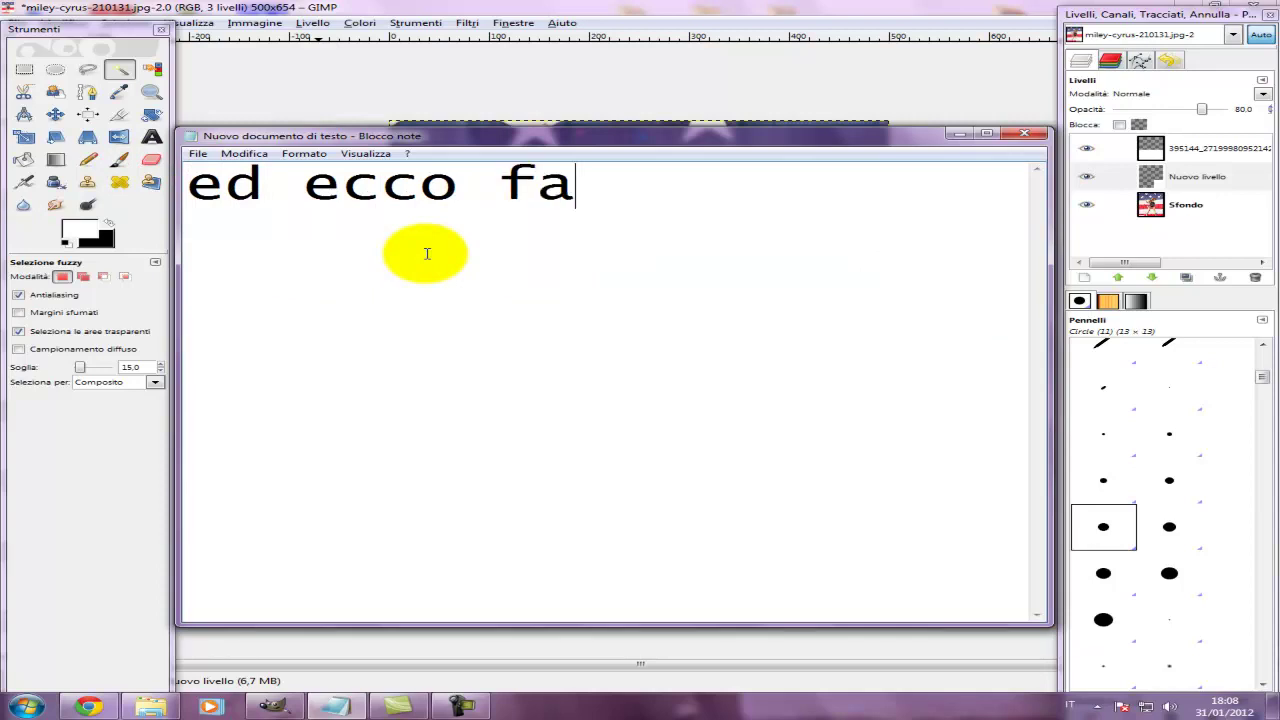
type("tto...")
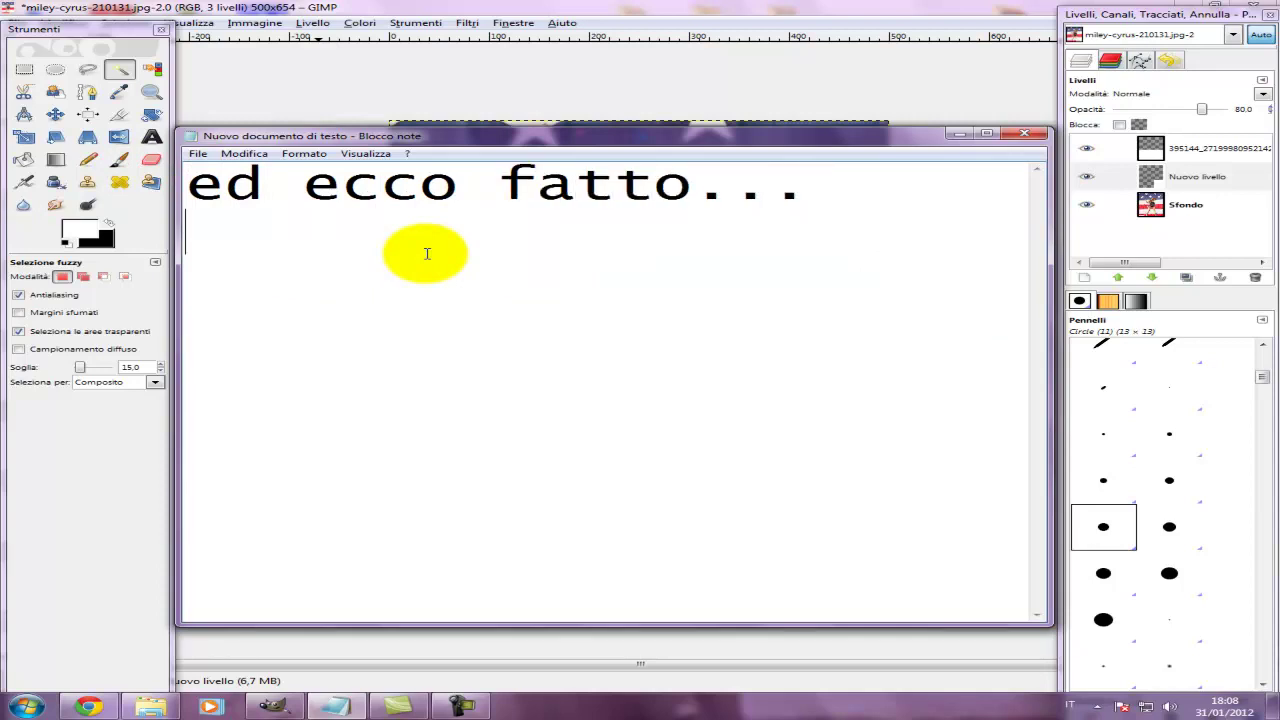
type("ra sa")
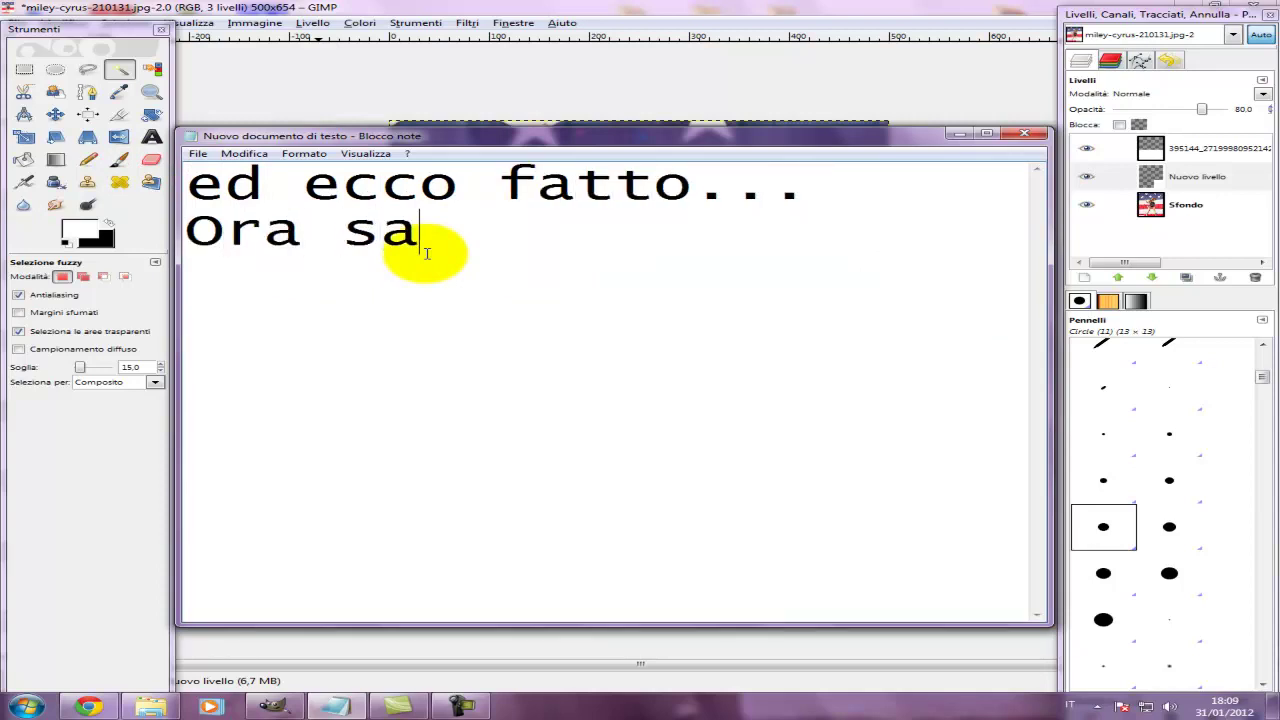
type("lvi")
type("amo")
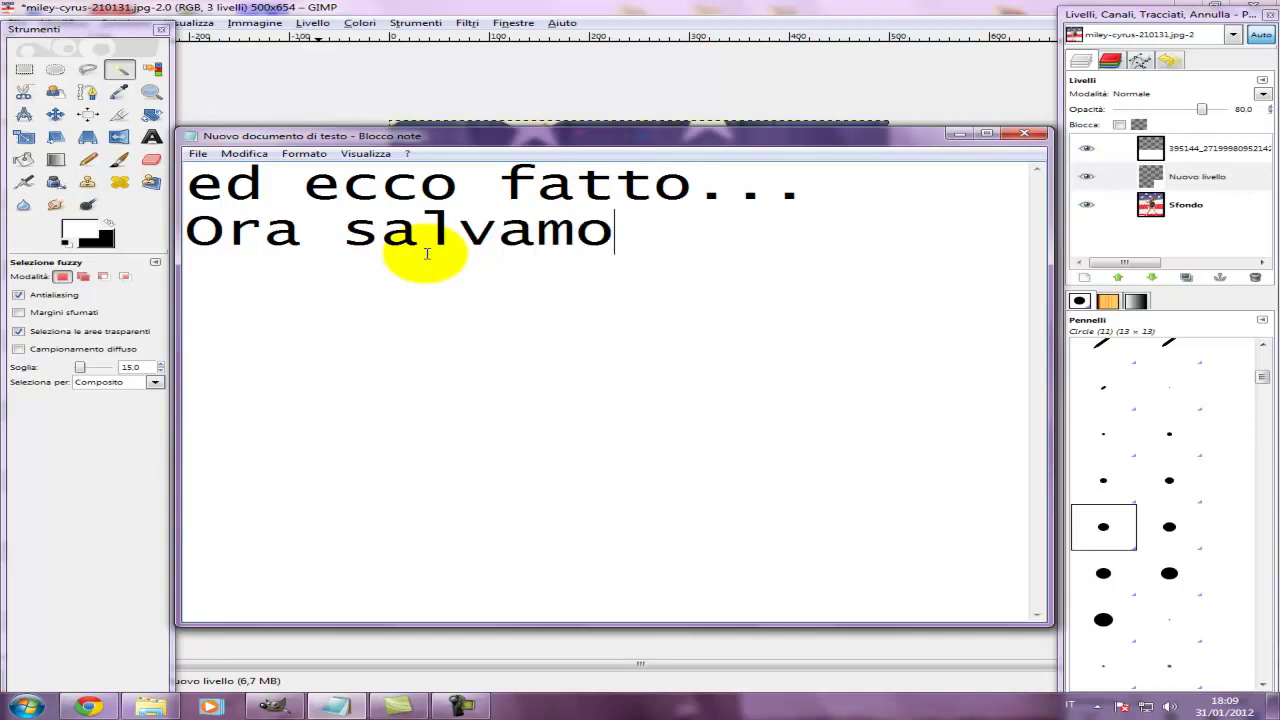
key("BackSpace")
key("BackSpace")
type("iamo i")
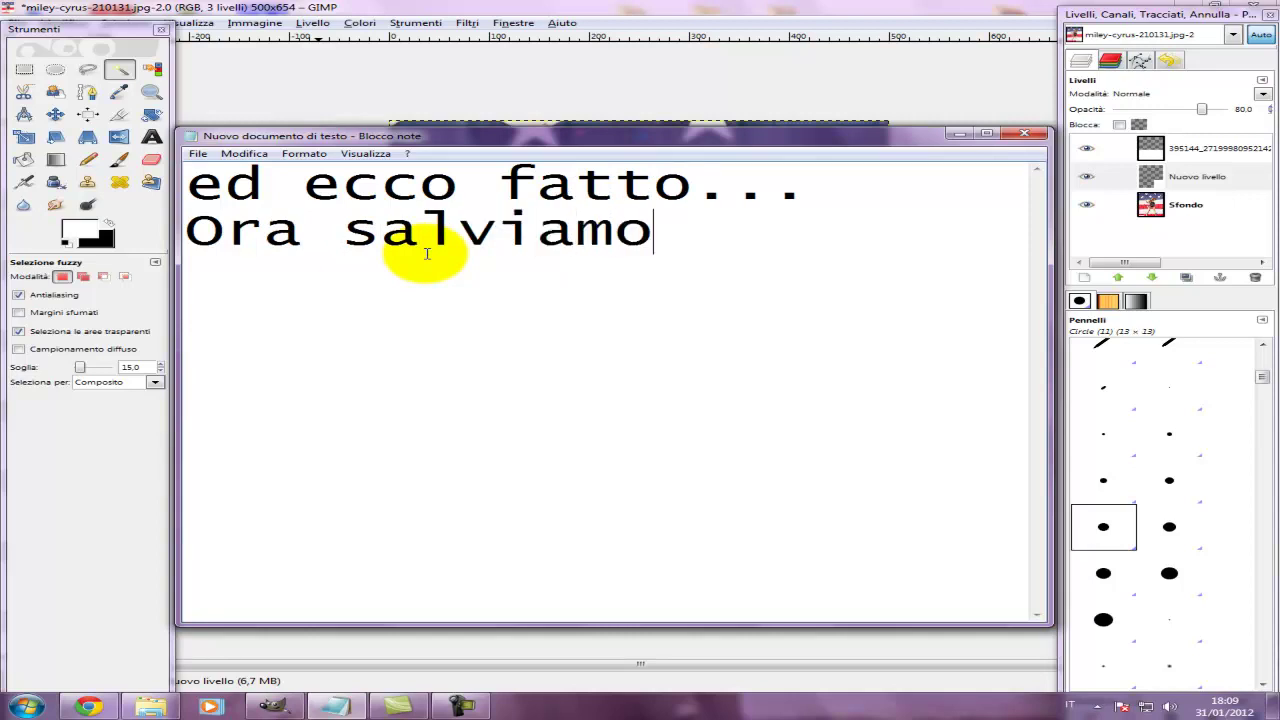
type("n png")
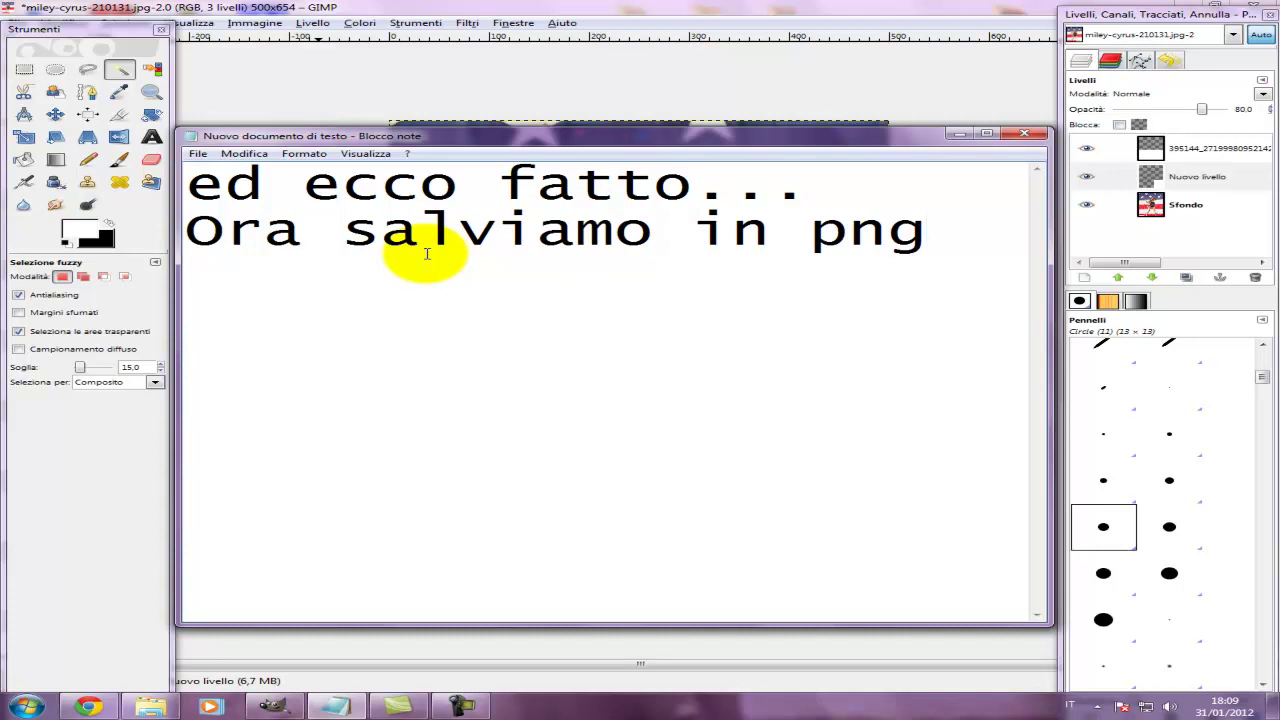
type("... =)")
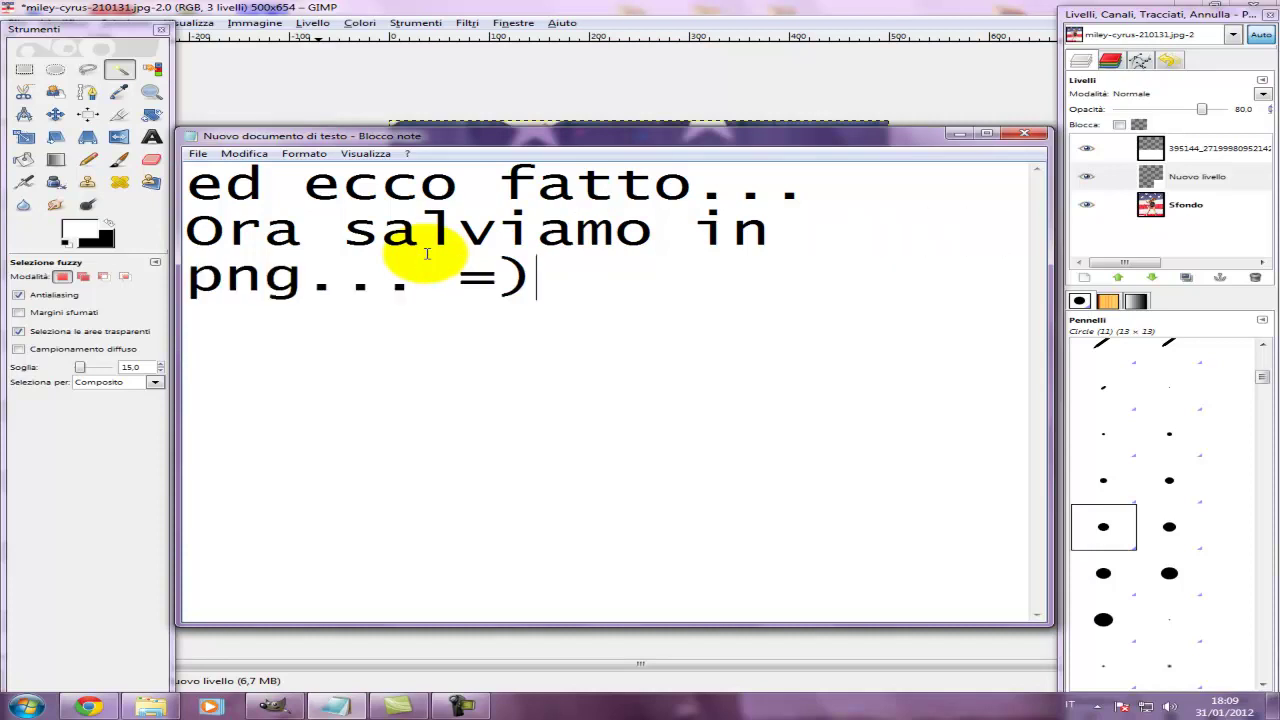
left_click(958, 133)
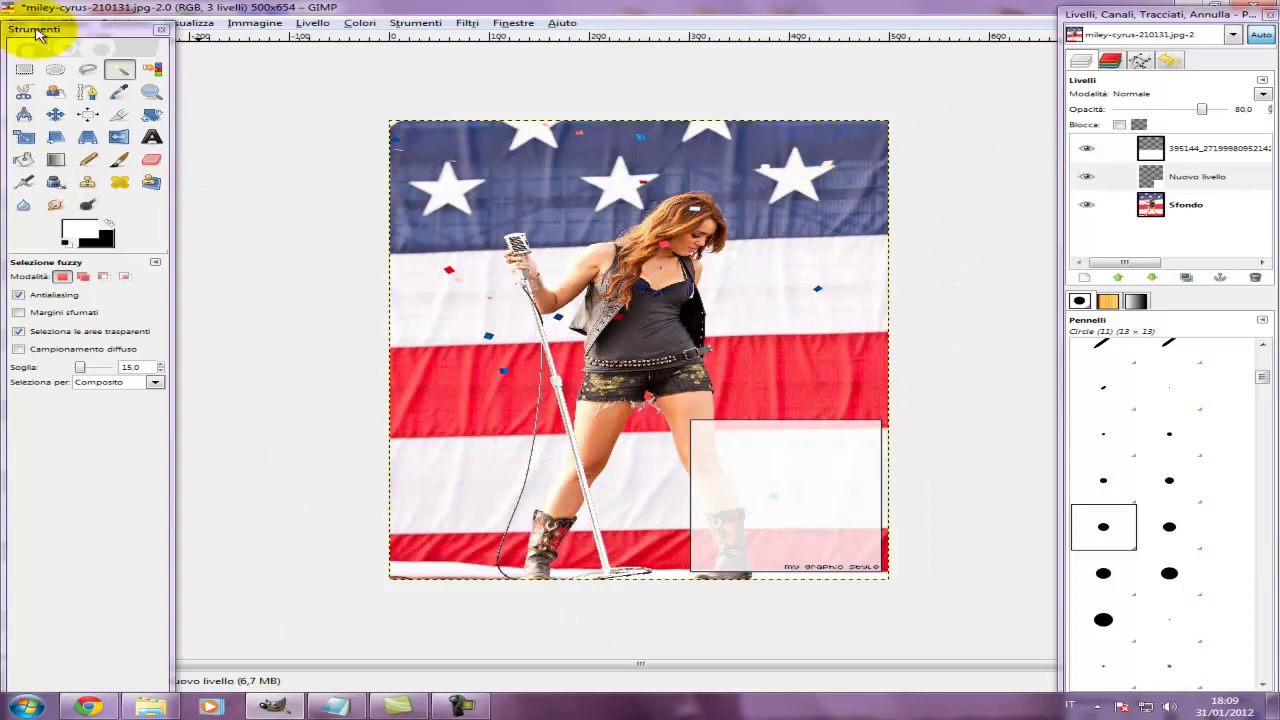
Step: Name the image hhhh in the Save Image dialog, keeping Scrivania as the destination folder
left_click_drag(32, 27, 30, 47)
left_click(17, 22)
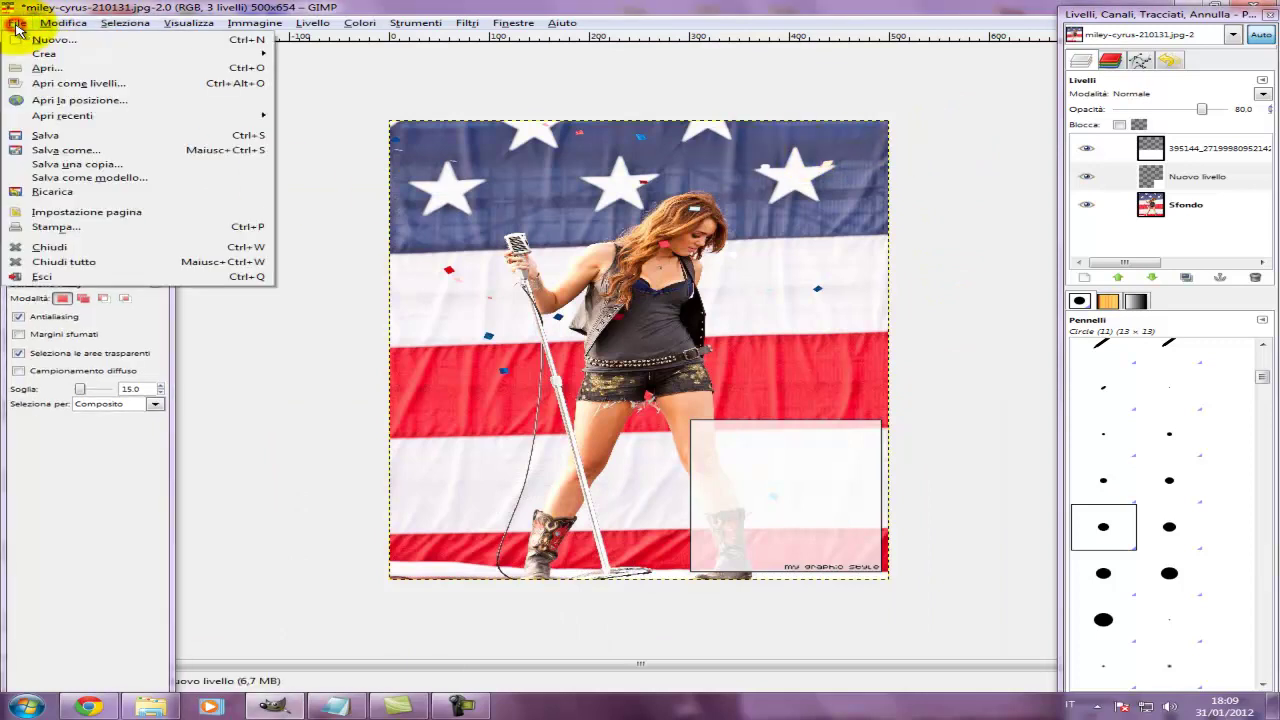
left_click(78, 149)
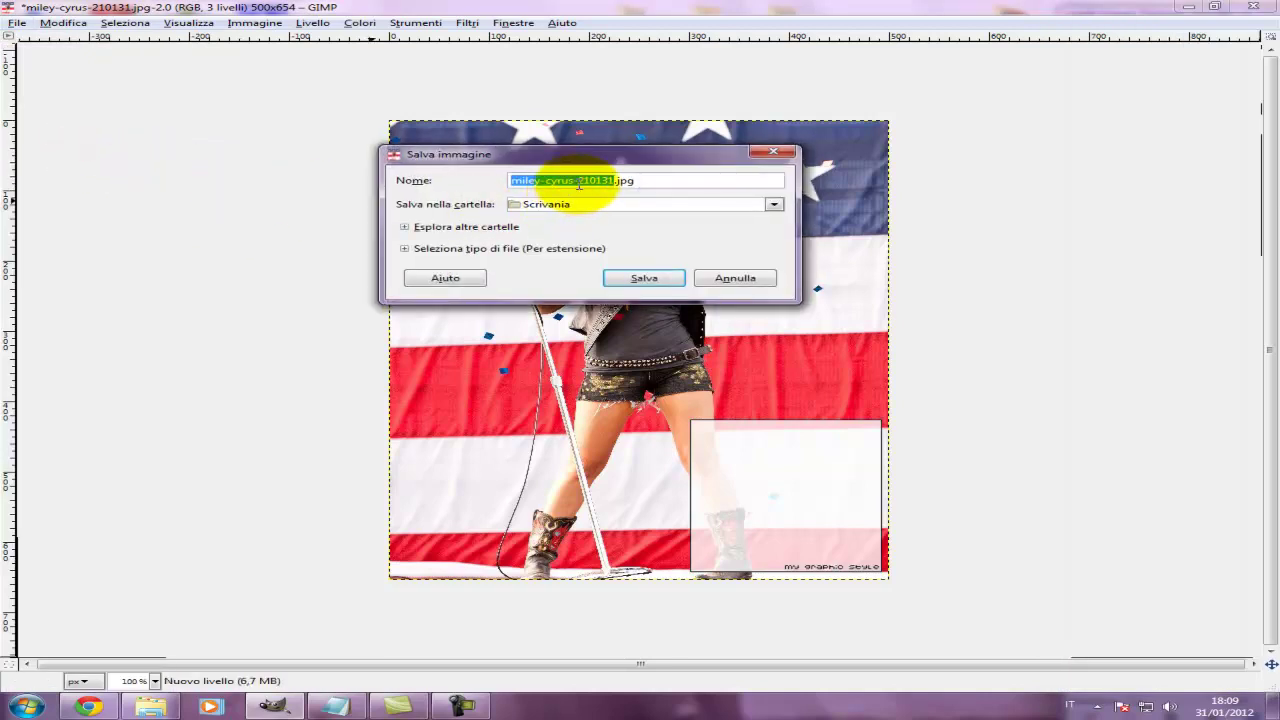
type("hhhh")
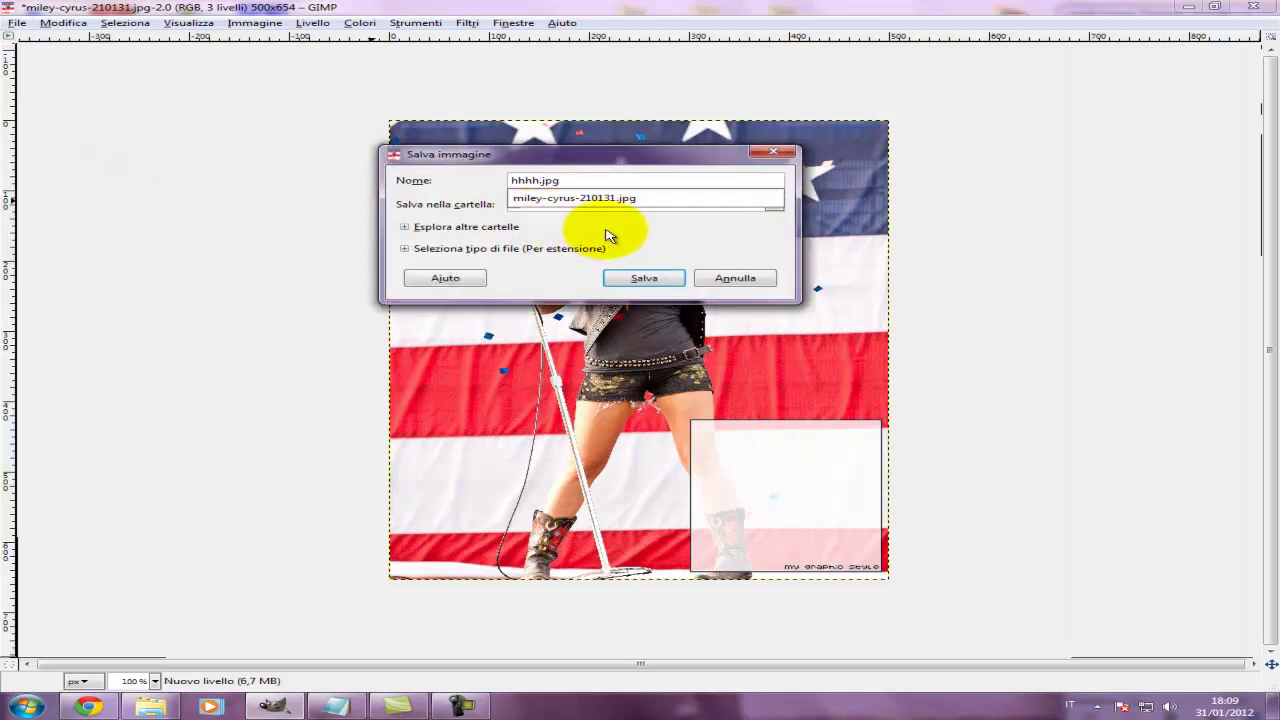
left_click(600, 213)
left_click(602, 206)
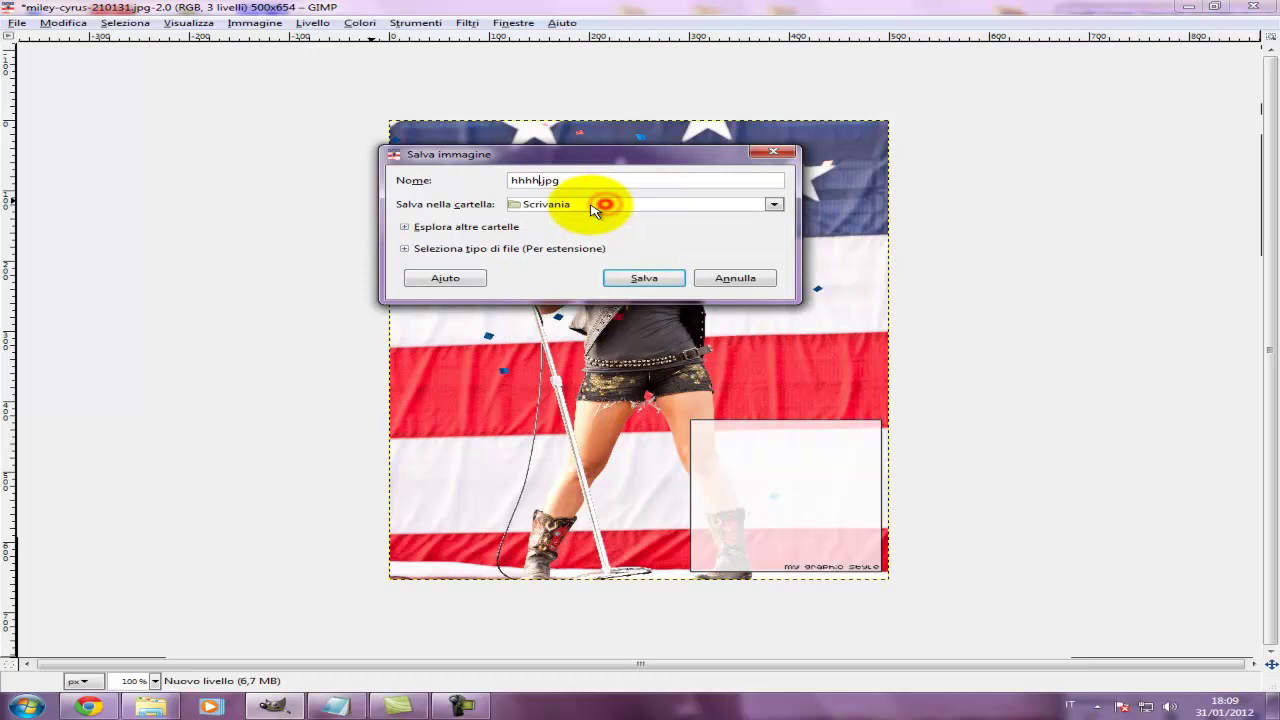
Step: Save it as a PNG image with visible layers merged and confirm the PNG export settings
left_click(455, 250)
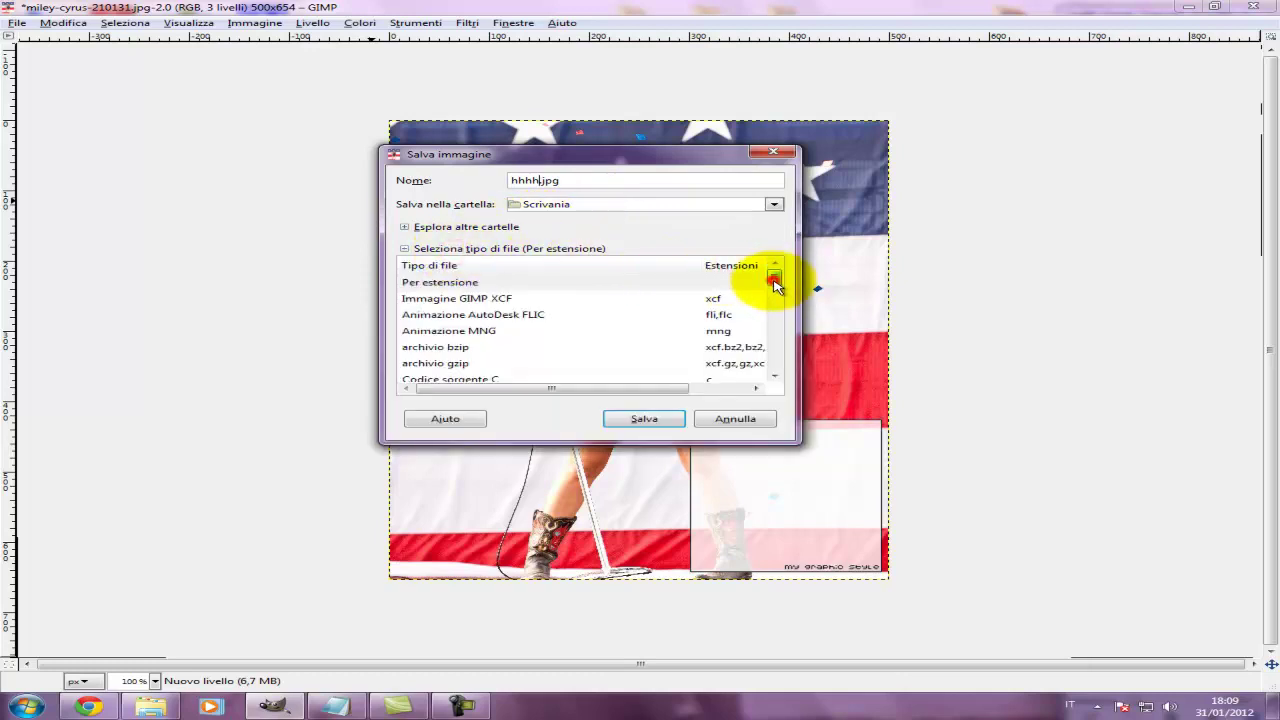
left_click_drag(775, 283, 775, 326)
left_click(717, 368)
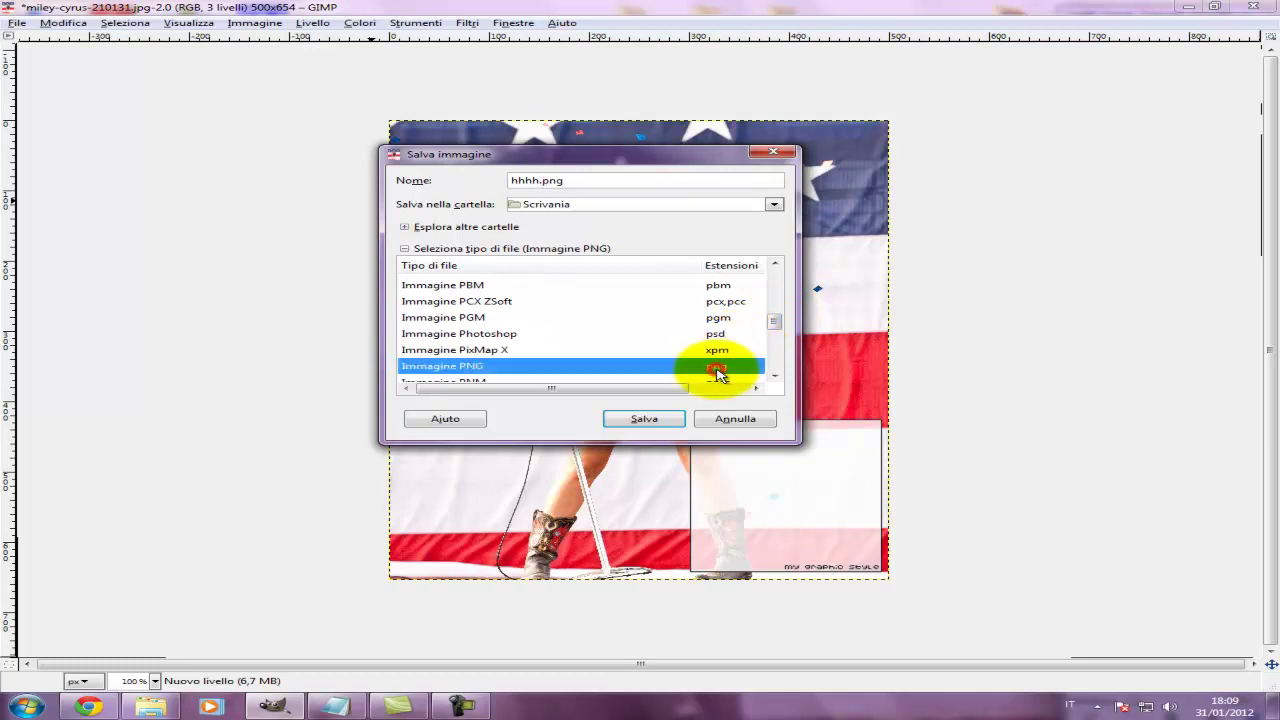
left_click(645, 421)
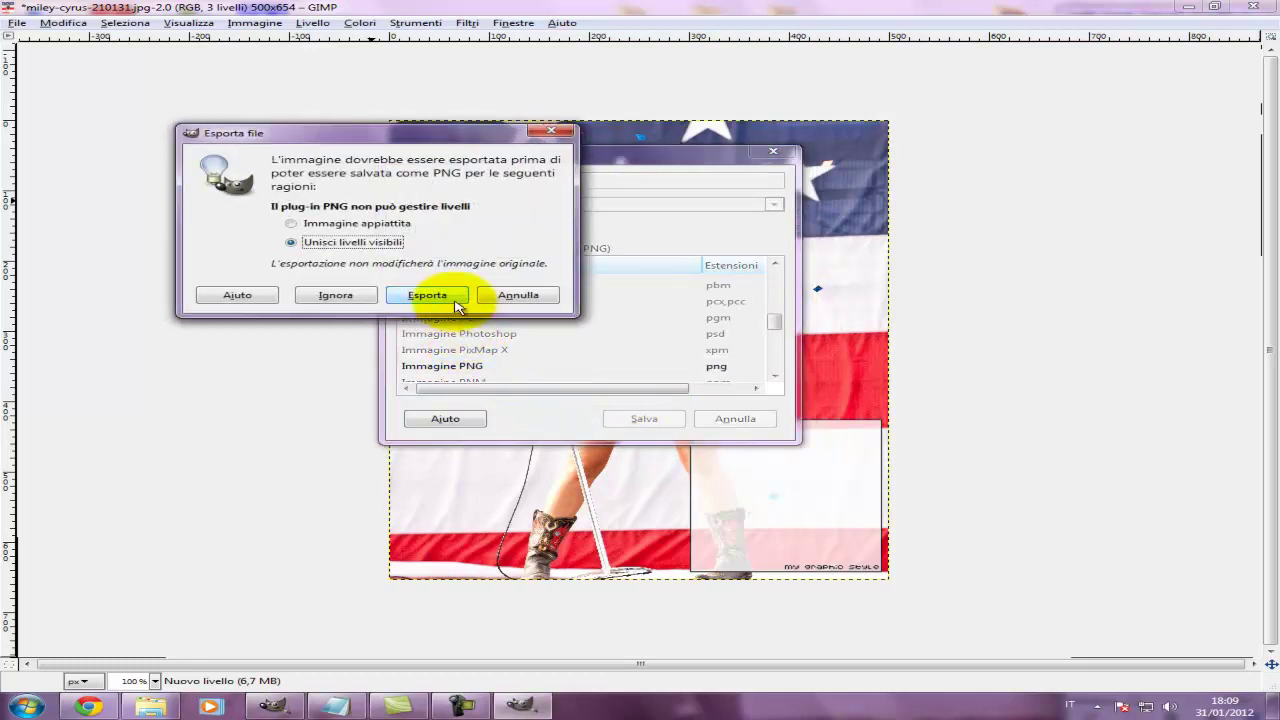
left_click(450, 300)
left_click(423, 382)
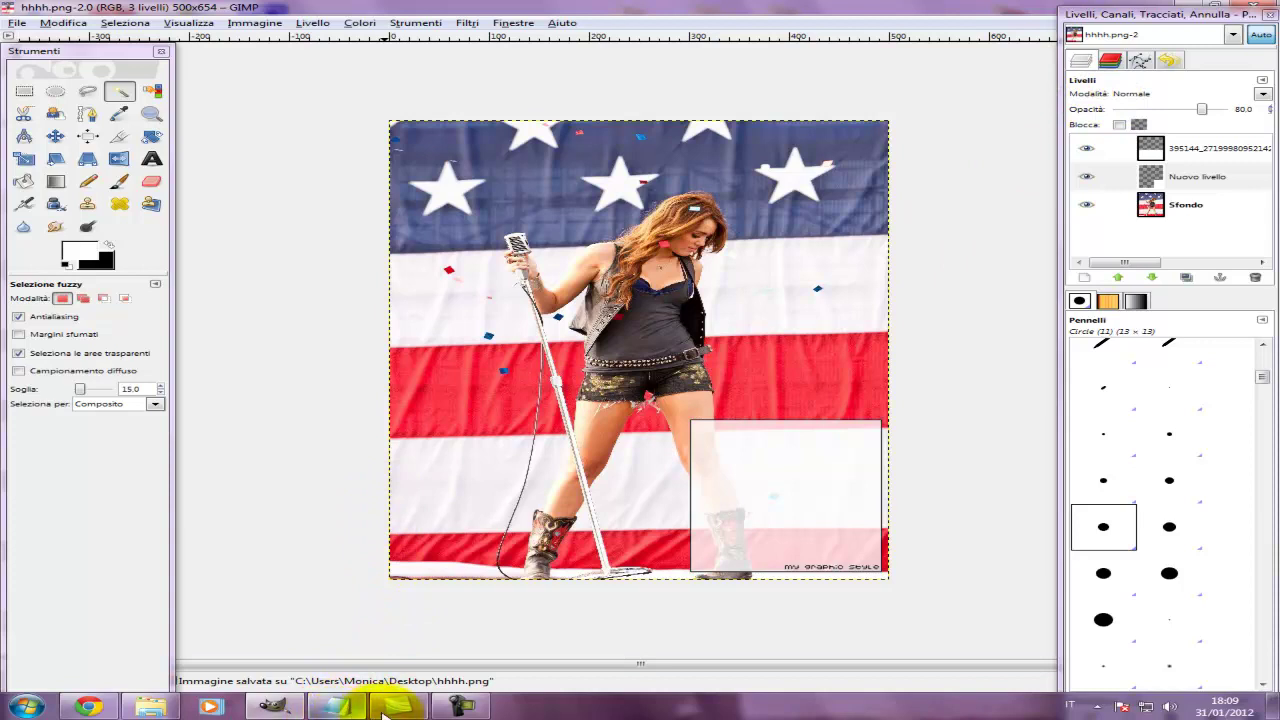
Step: Replace all of Notepad's text with the caption 'Ecco come viene il nostro scrollbox...'
left_click(337, 706)
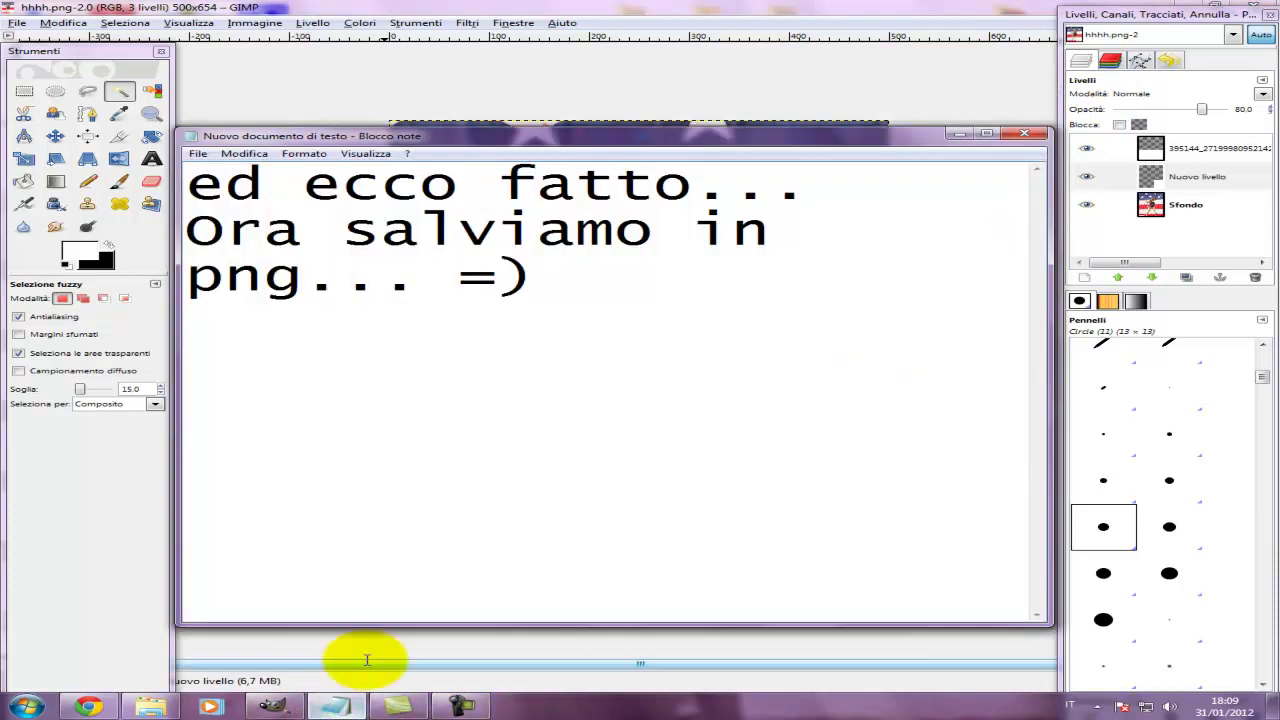
key("ctrl+a")
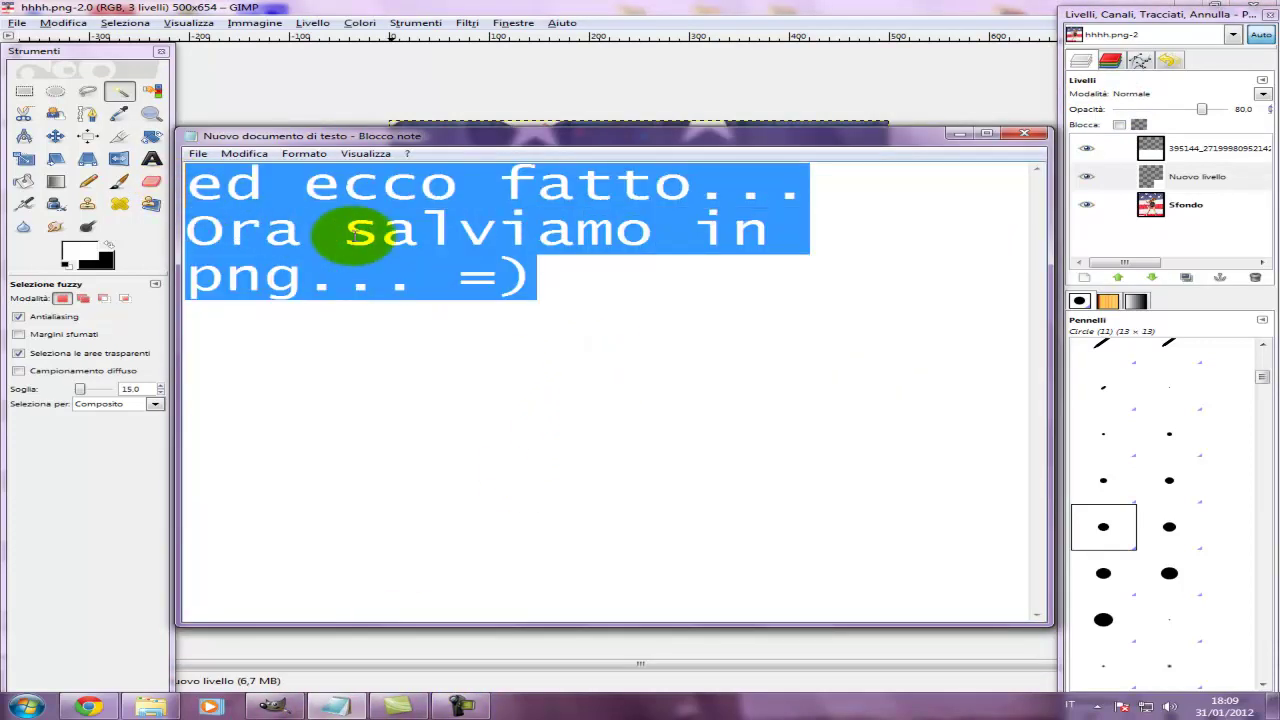
type("EC")
type("come n")
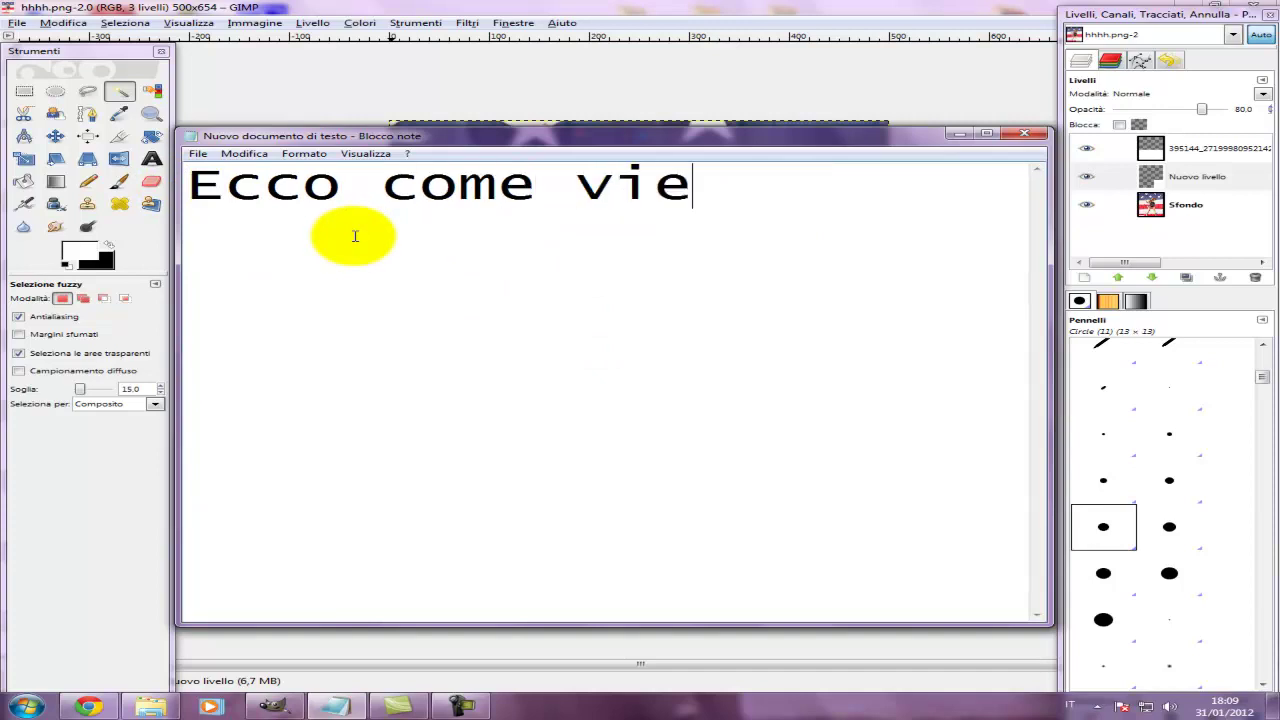
type("ne il nost")
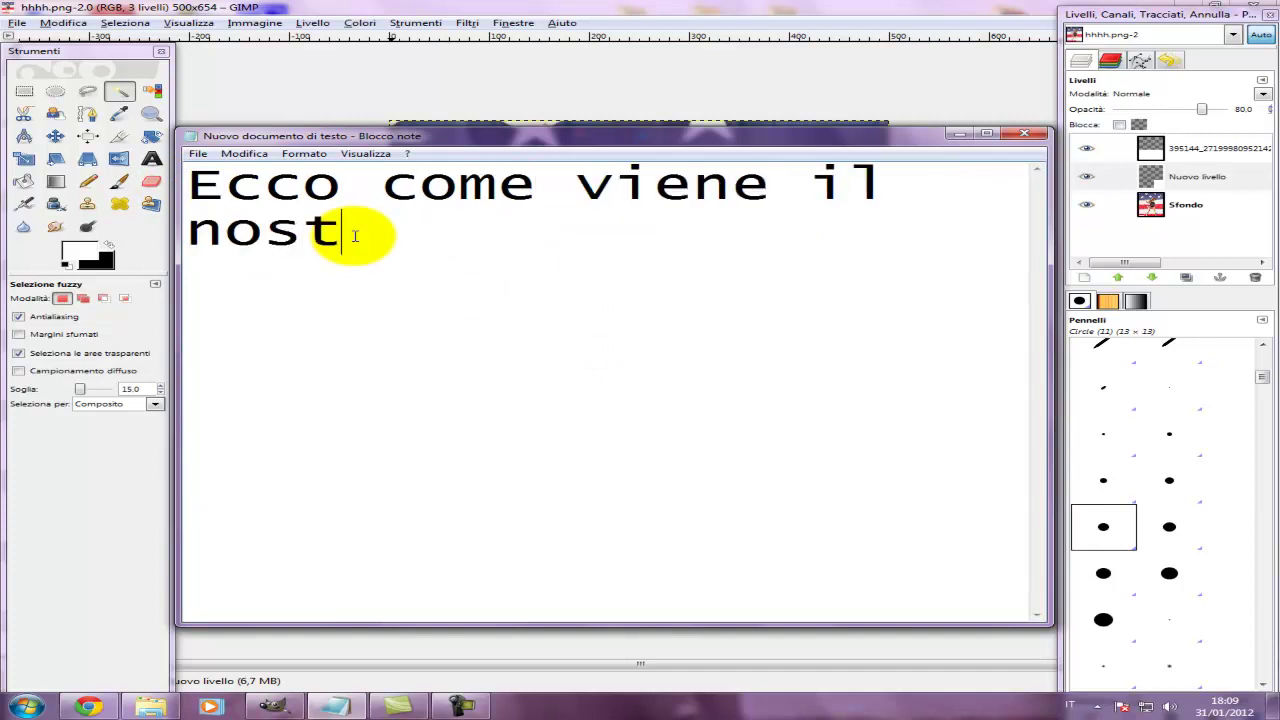
type("ro scrol")
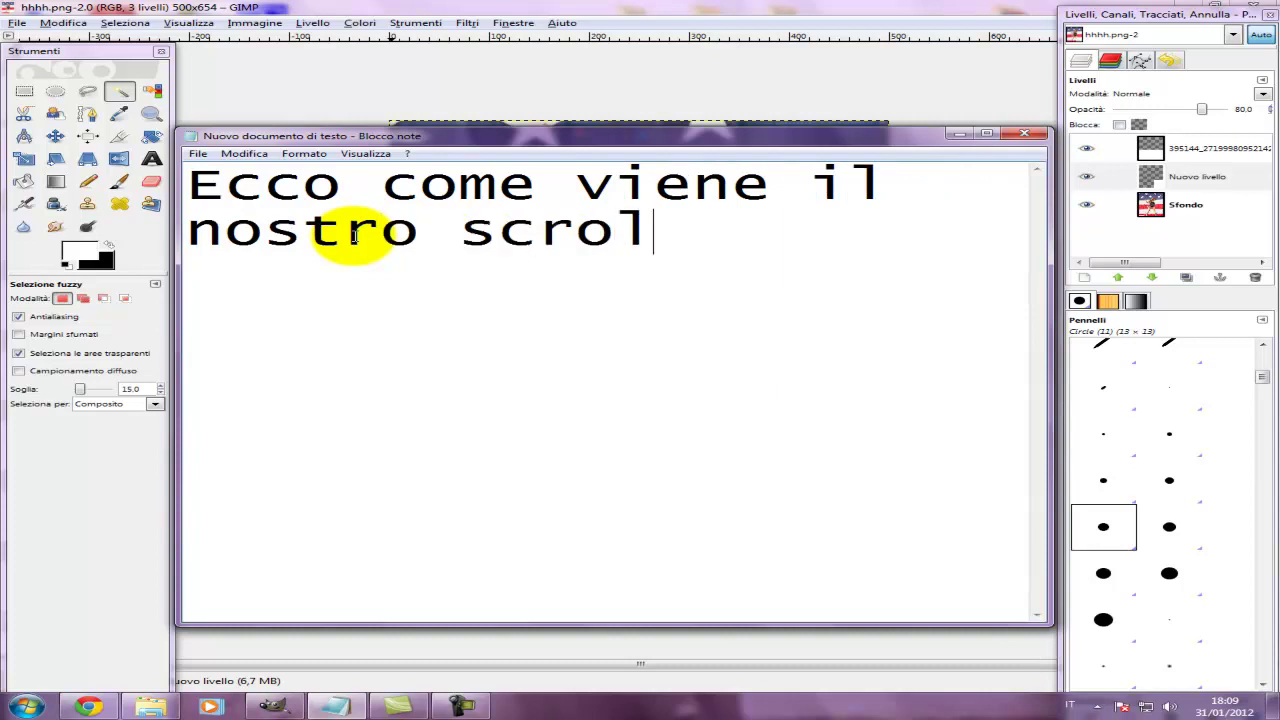
type("lbox...")
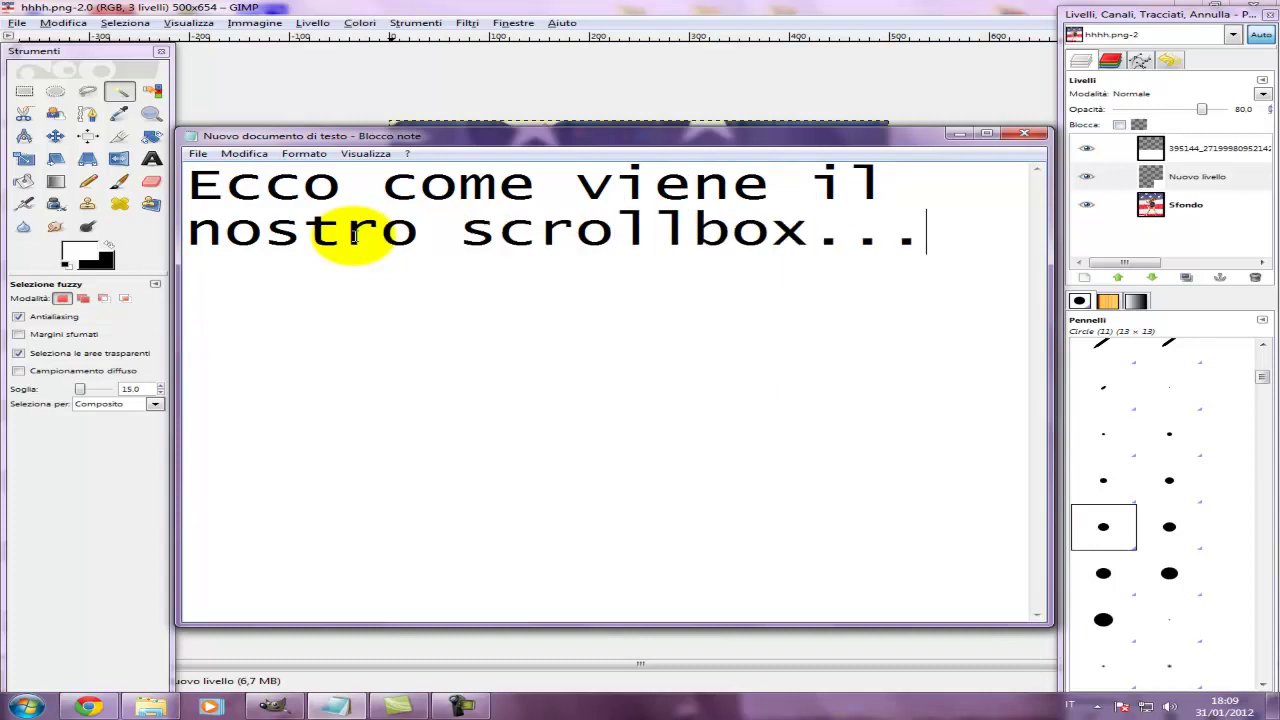
Step: Open the desktop's hhhh image in Photo Viewer, then bring Notepad back and select its text
left_click(960, 133)
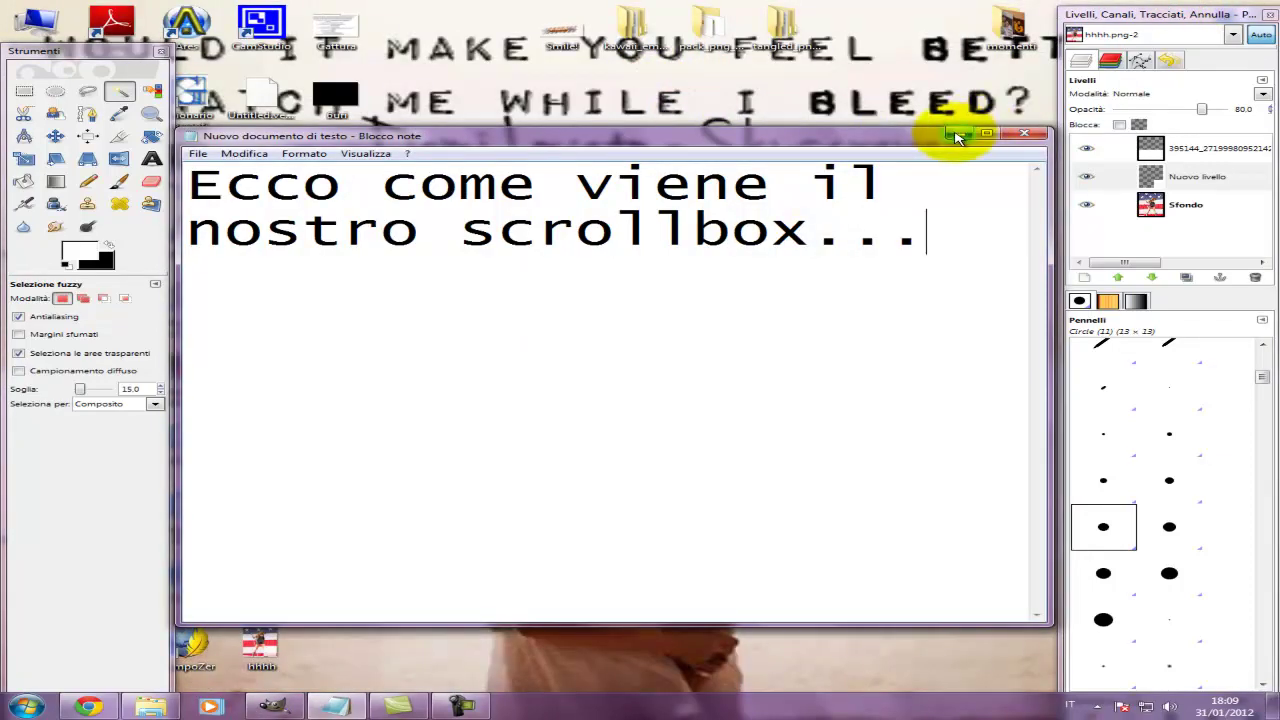
left_click(955, 135)
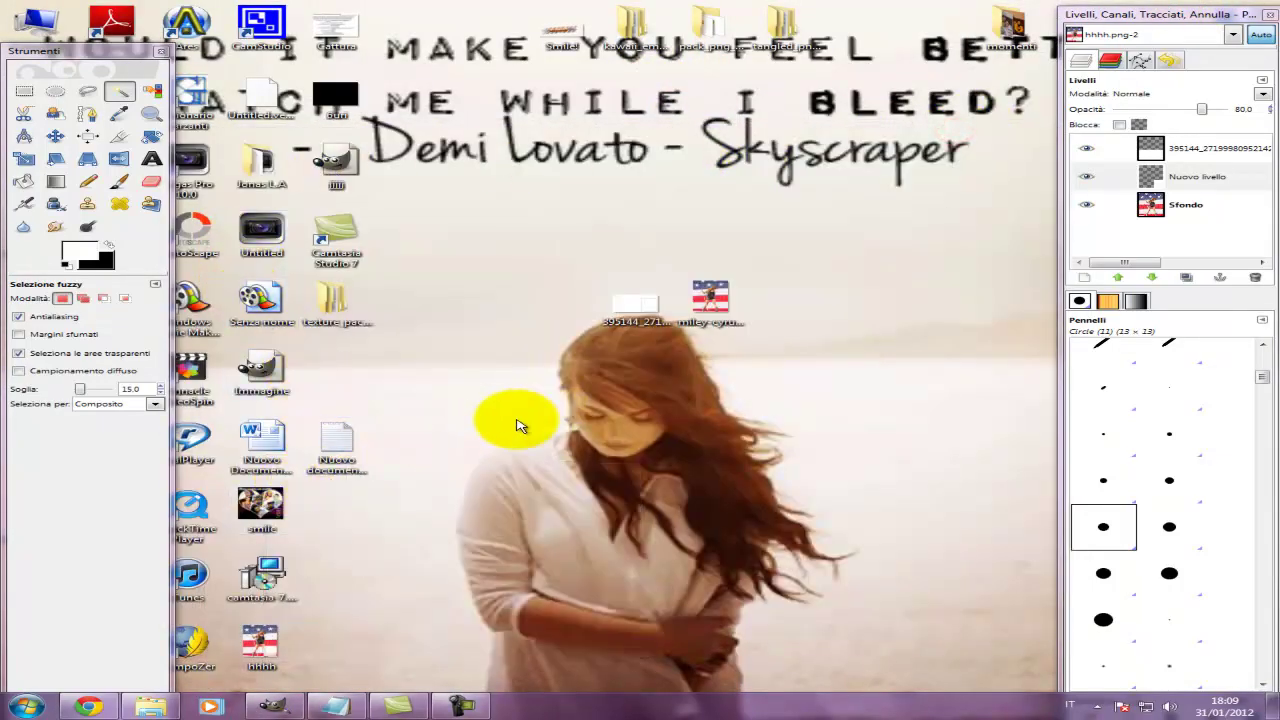
double_click(260, 645)
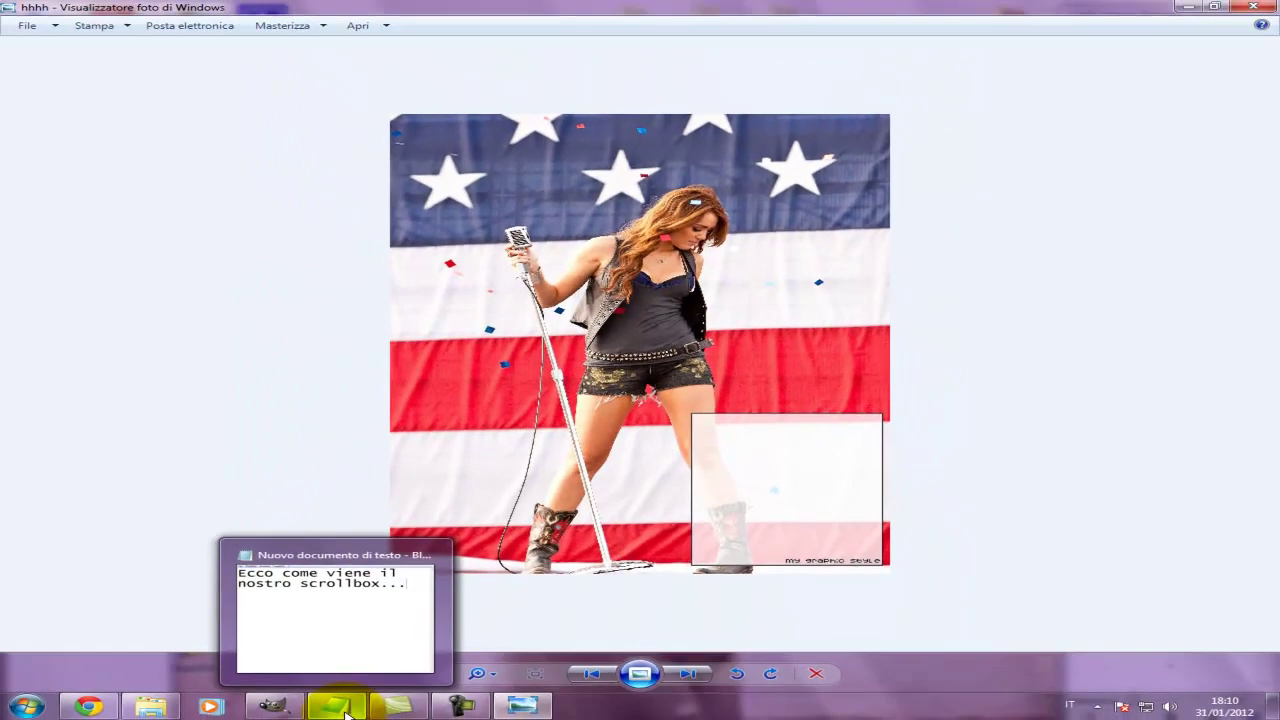
left_click(340, 707)
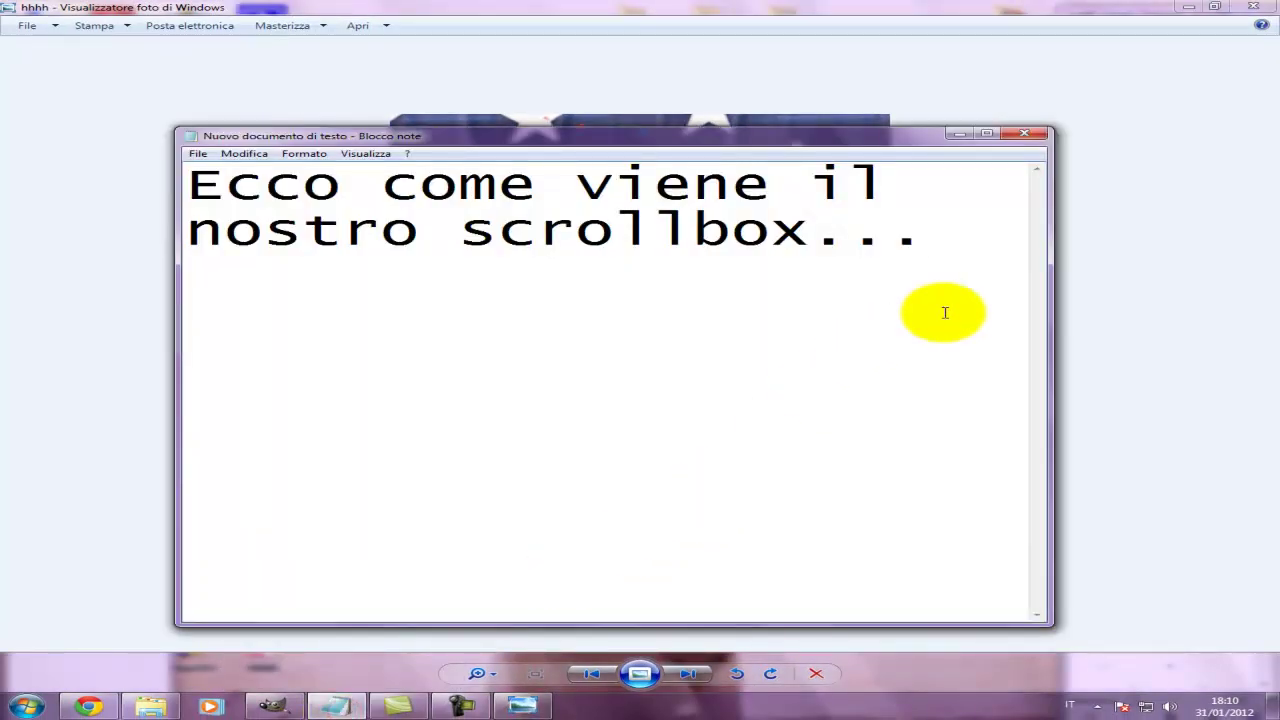
left_click_drag(966, 240, 188, 184)
Step: Replace the note with 'Per domande e chiarimenti, potete chiedere nei commenti…' mentioning the My Graphics page
key("Delete")
type("Per")
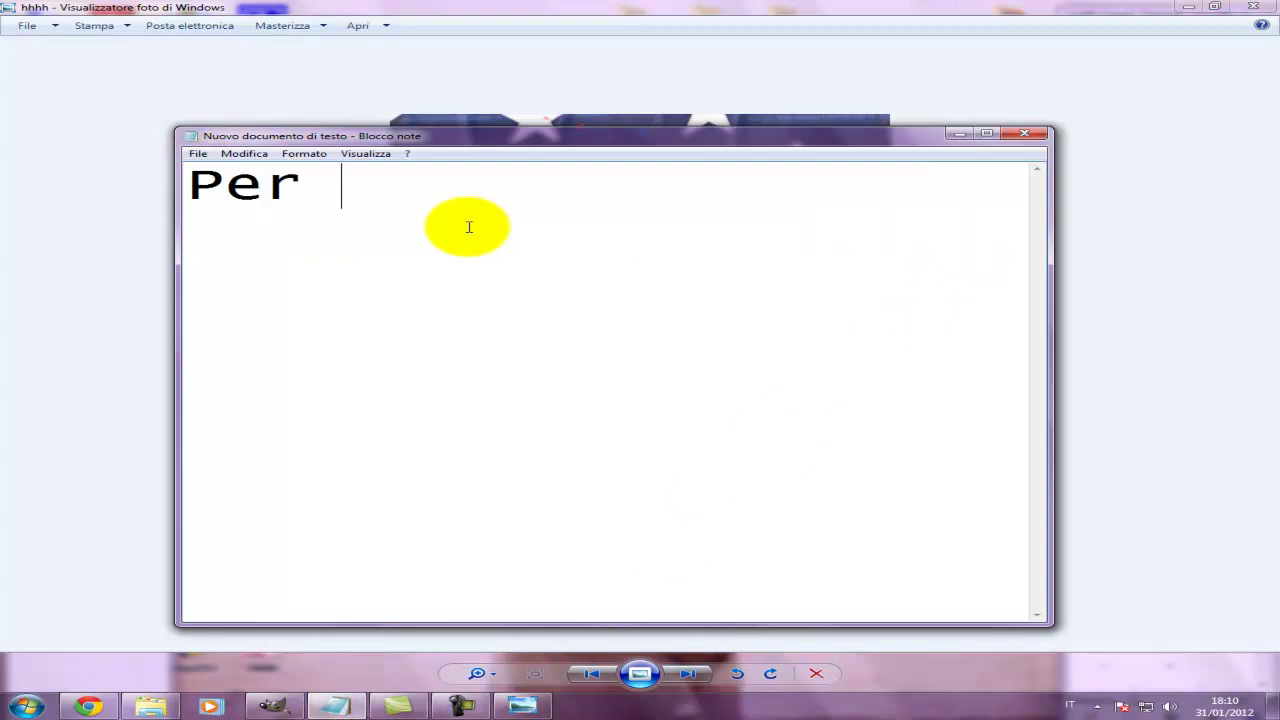
type("domande e ")
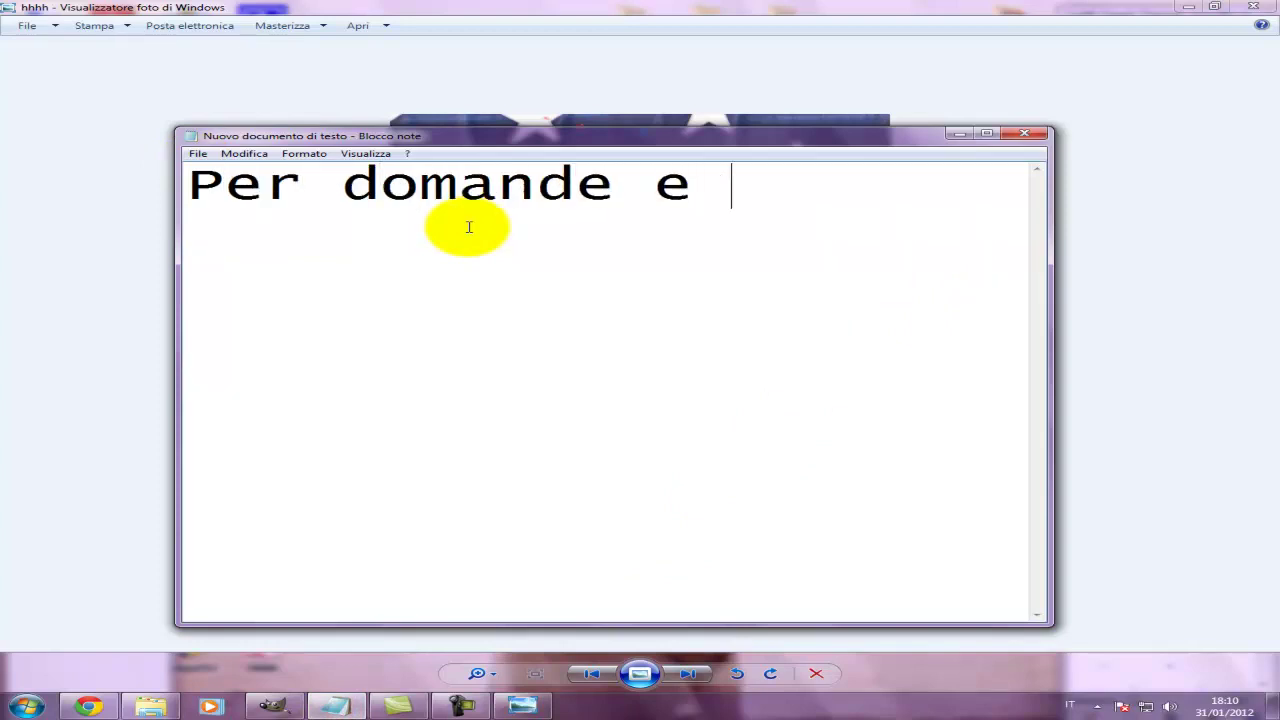
type("chiarimenti, c")
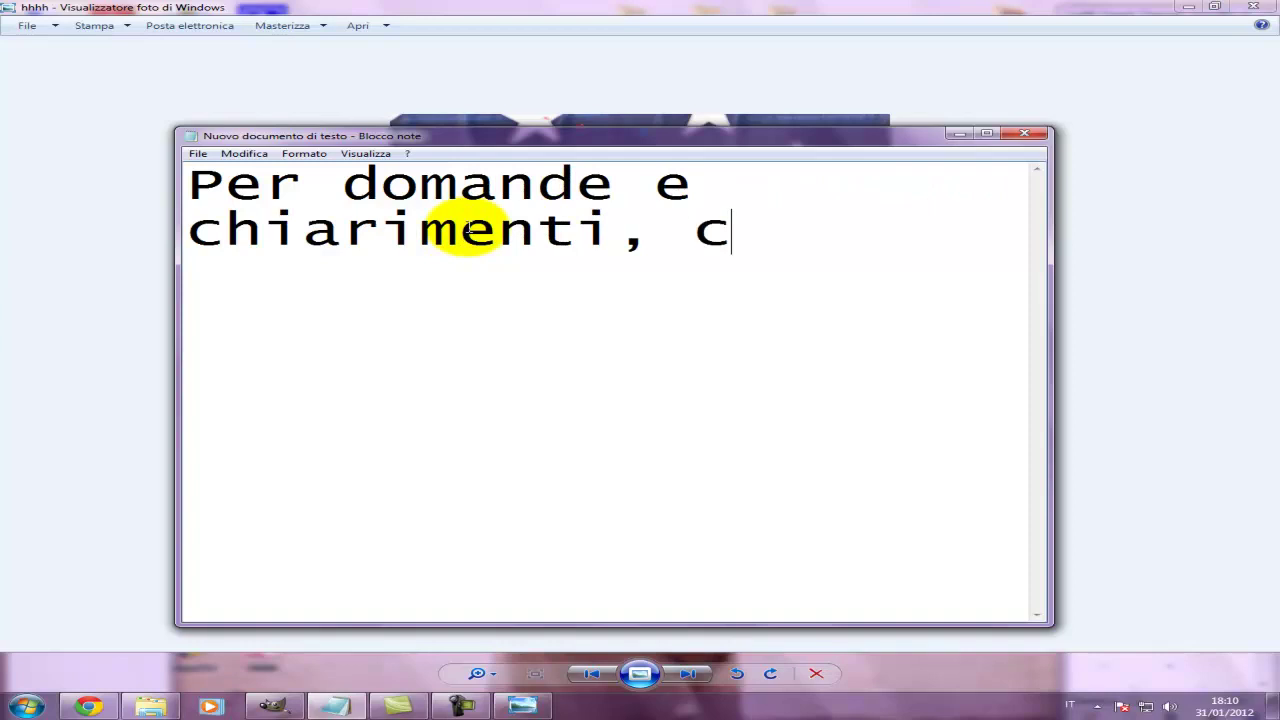
key("BackSpace")
type("potete ")
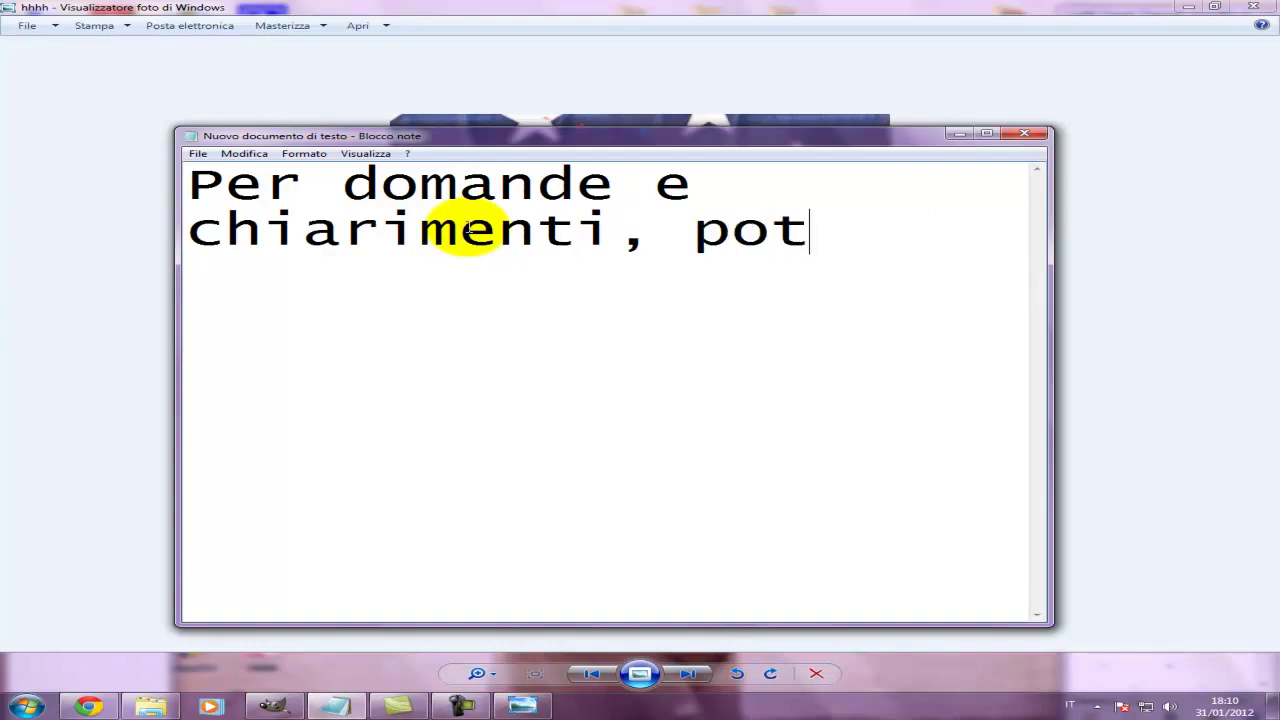
type("chi")
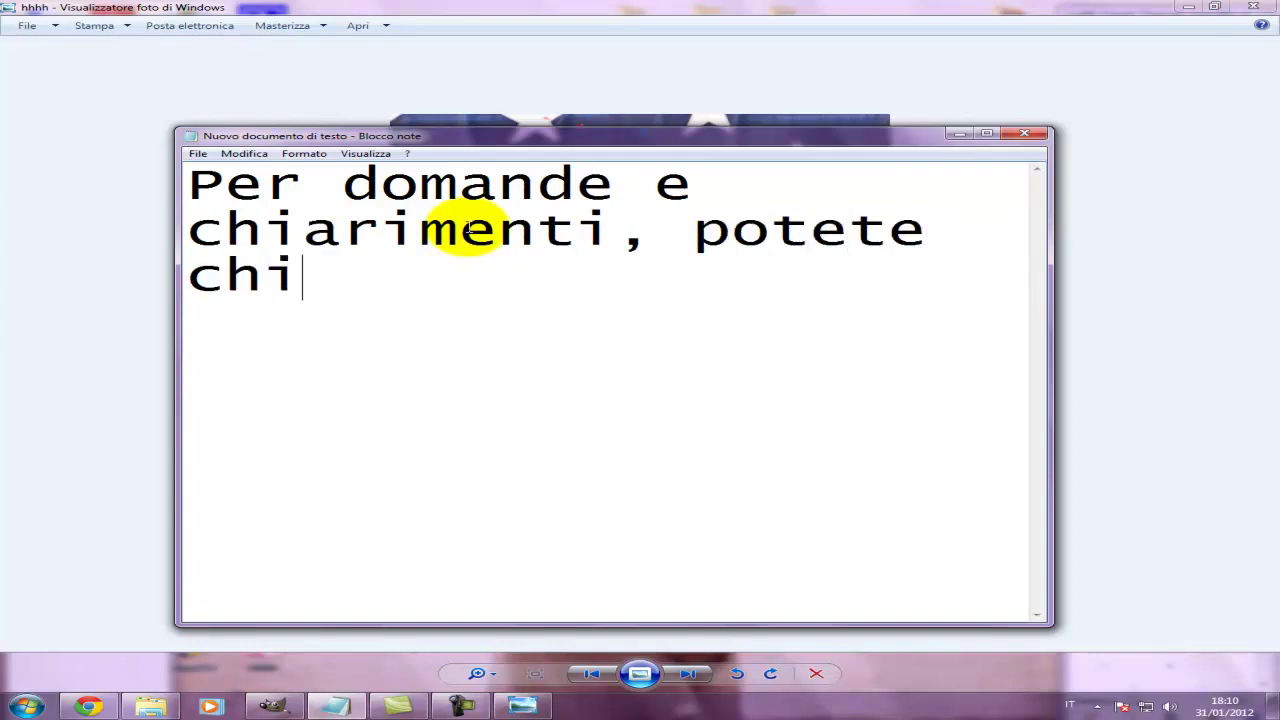
type("edere nei co")
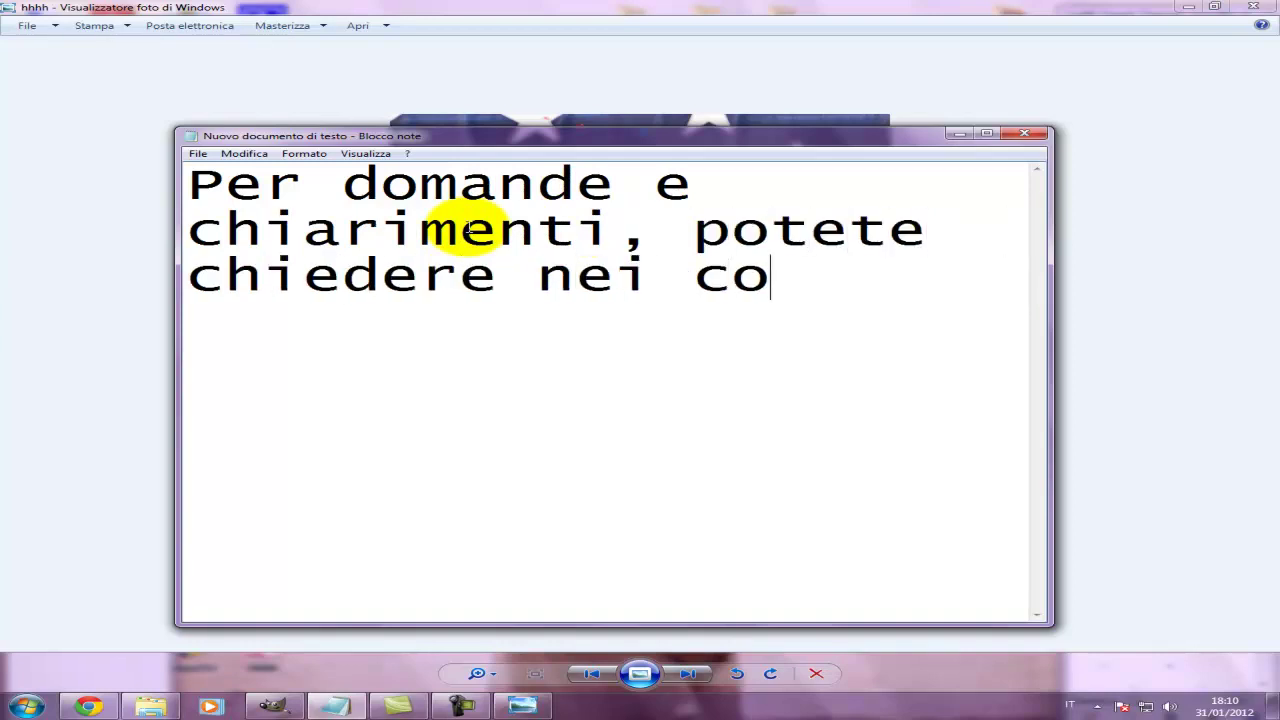
type("mmenti, ")
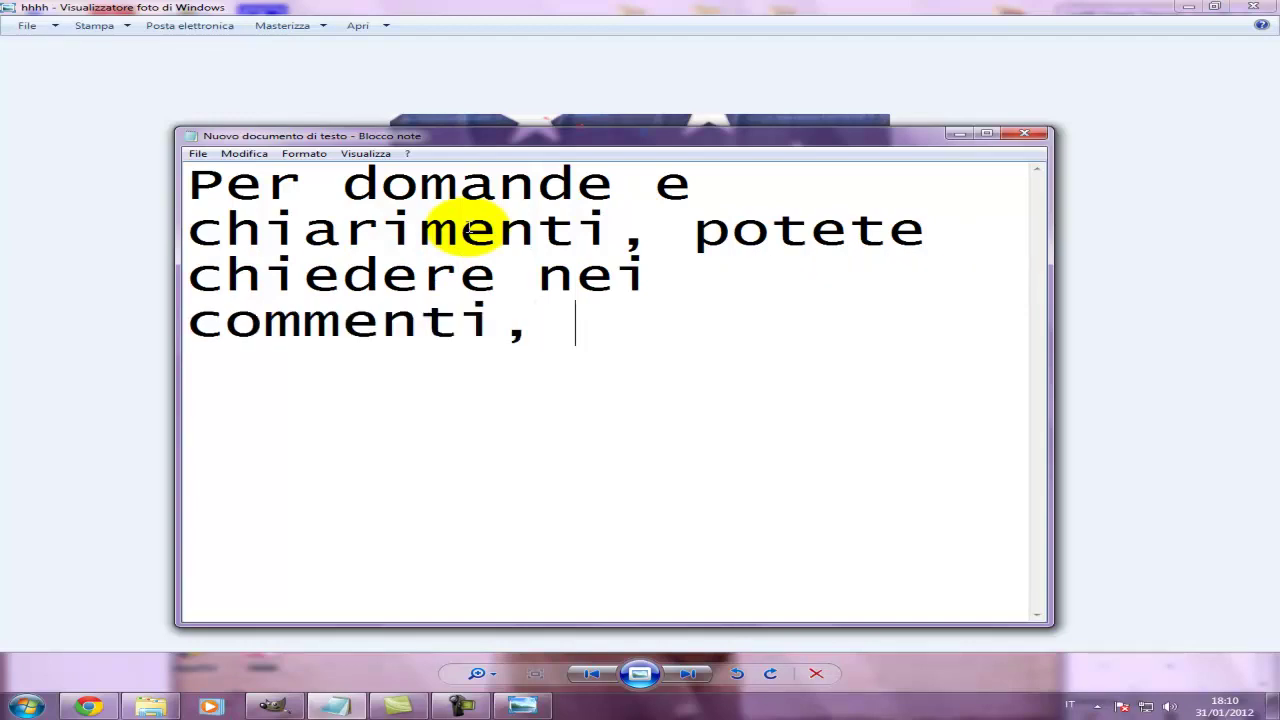
type("al p")
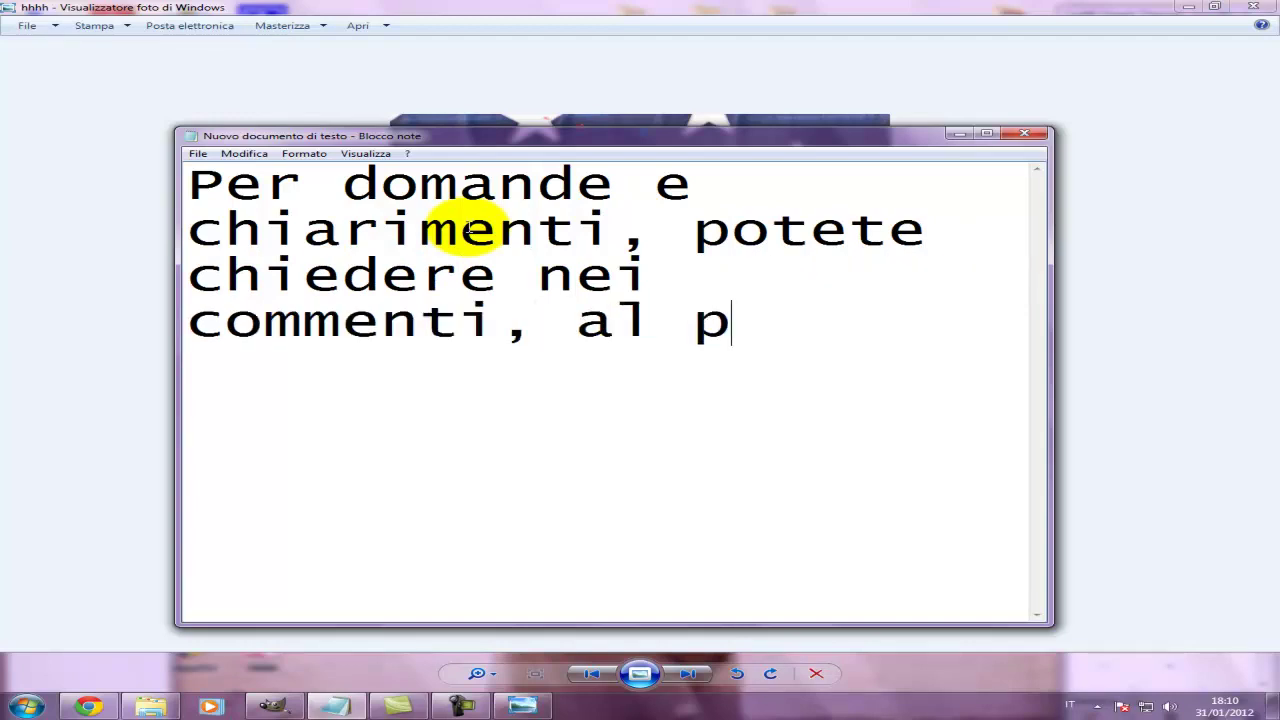
type("rossimo vi")
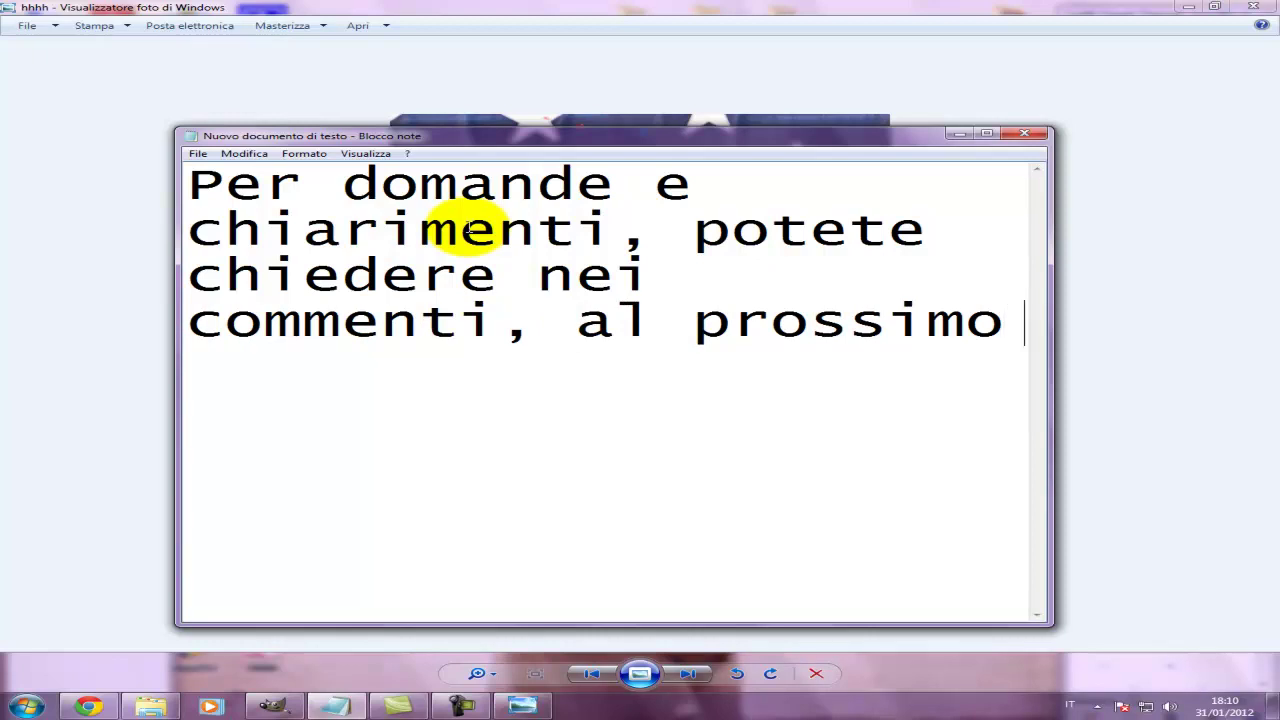
type("deotut")
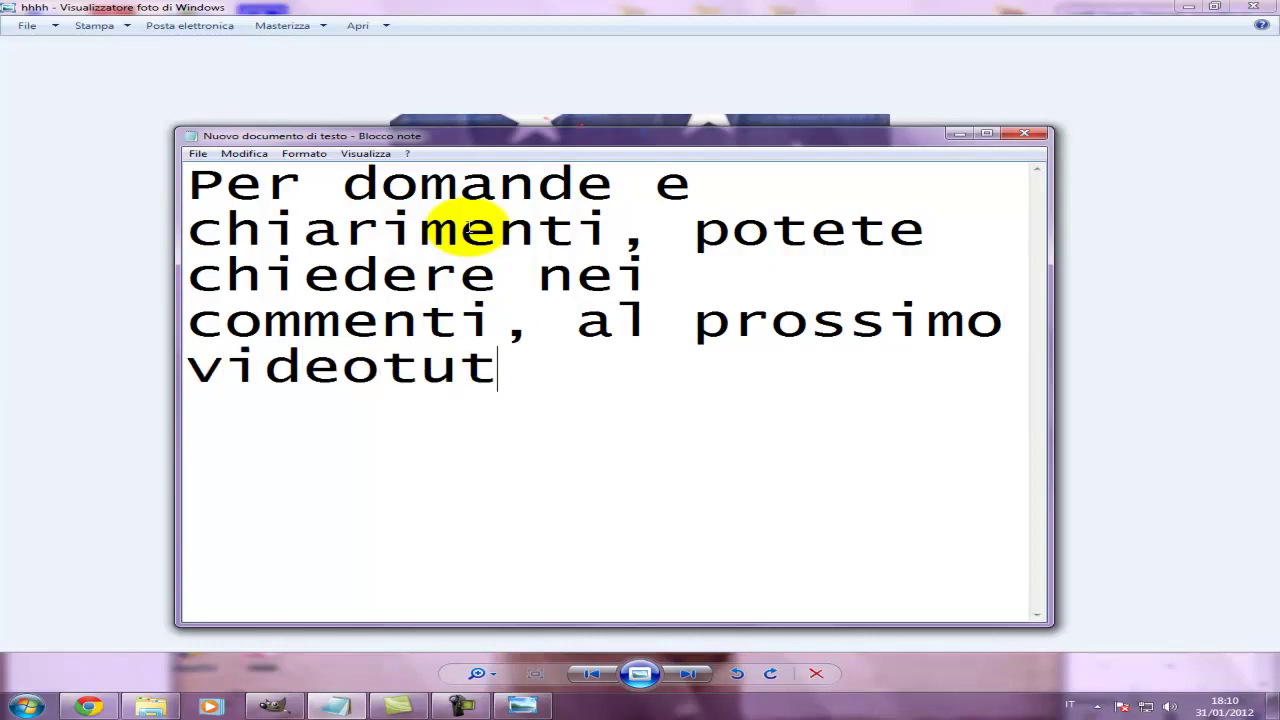
type("orial con")
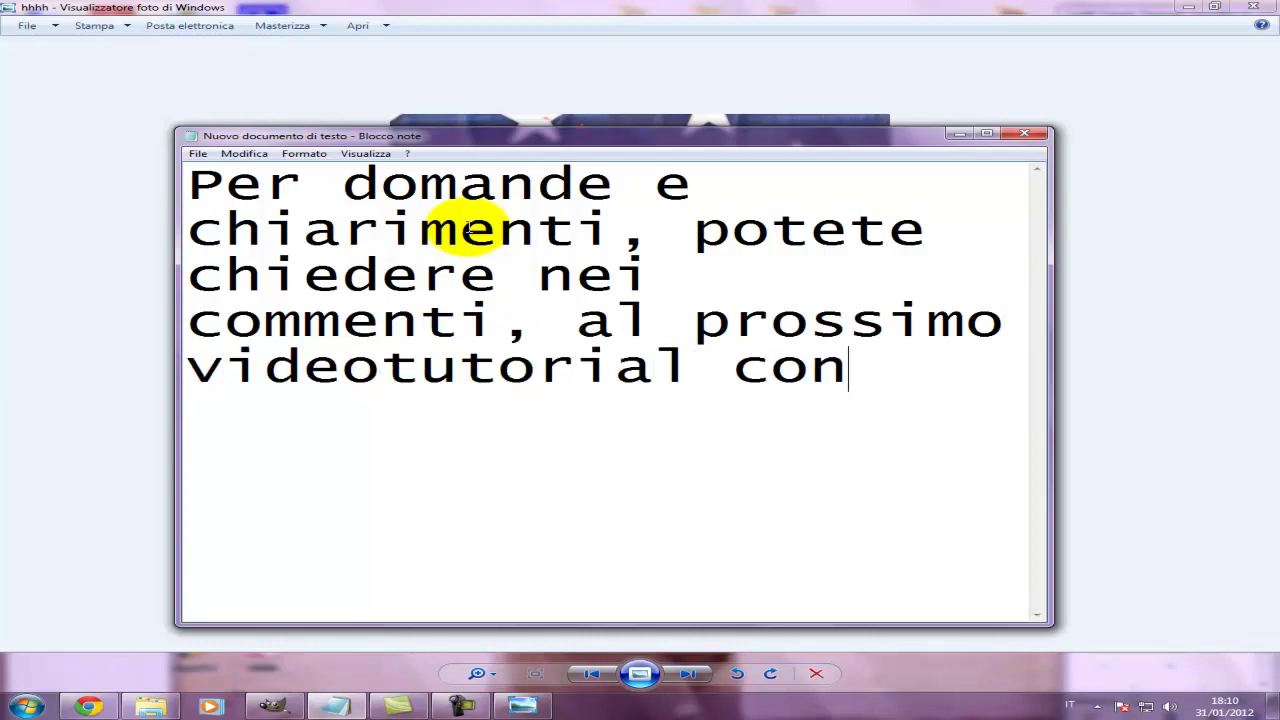
type(" la pagina ")
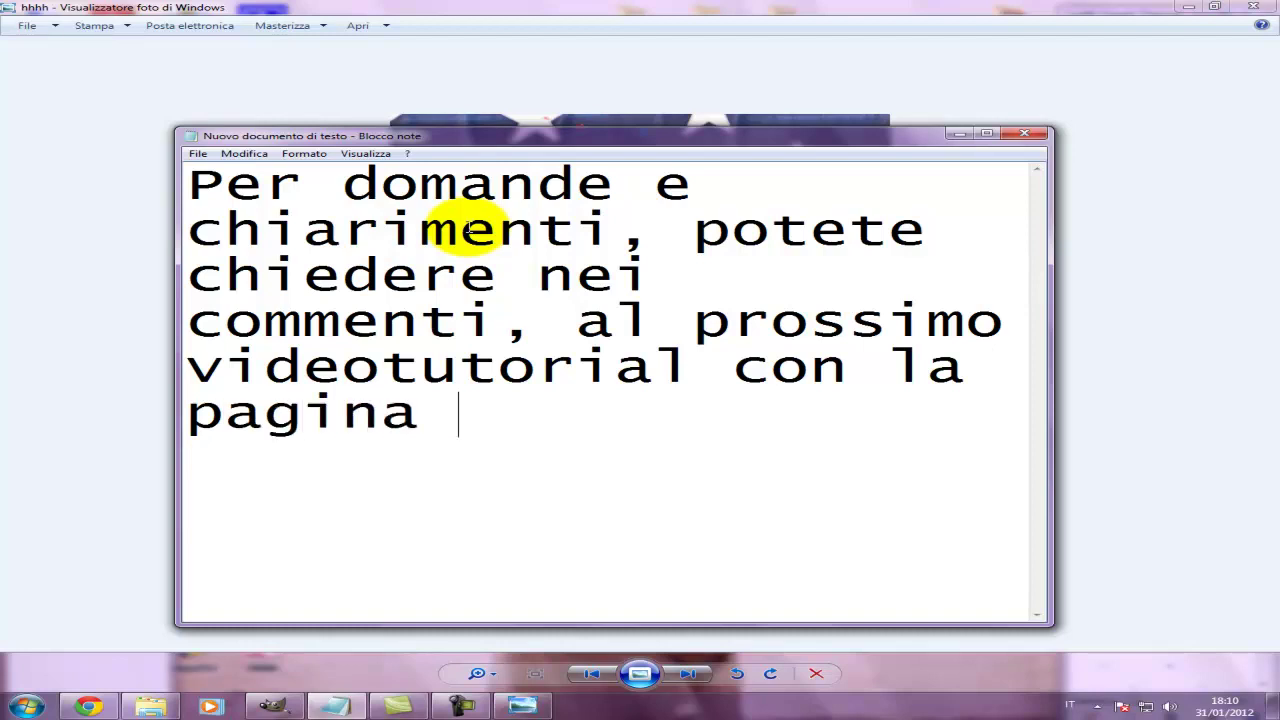
type("My G")
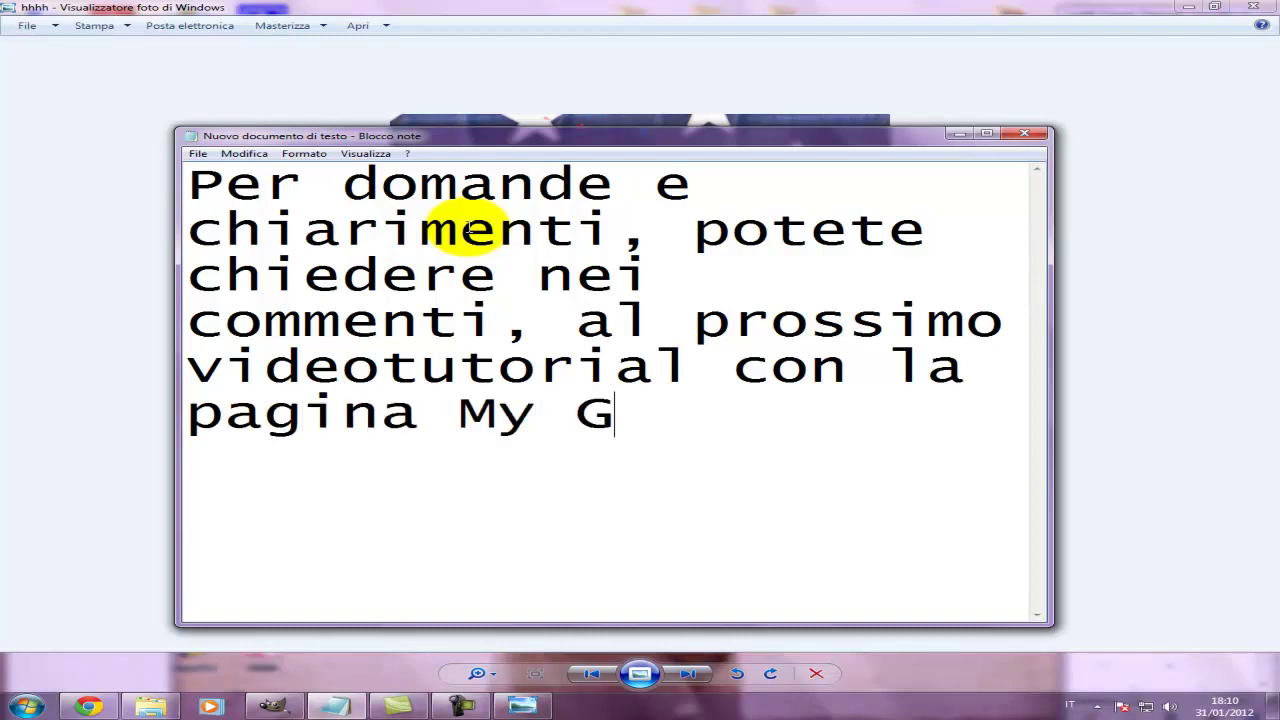
type("raphics...")
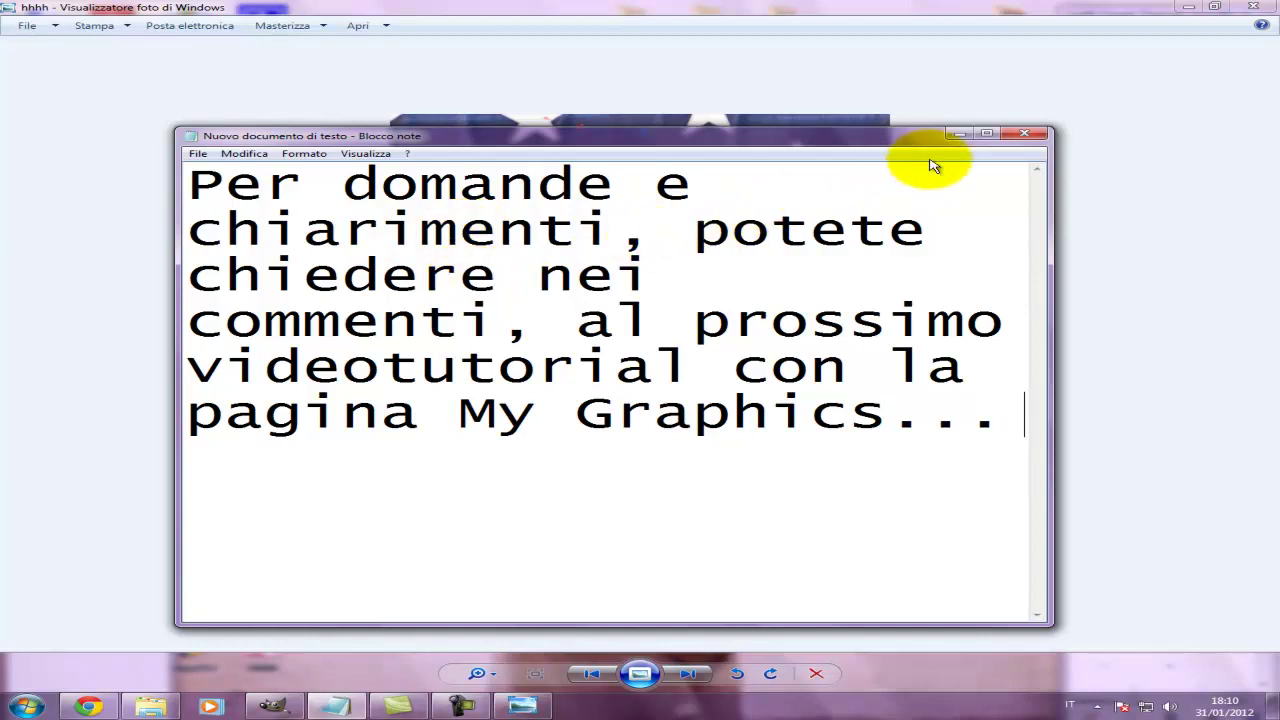
Step: Minimise Notepad to reveal the finished hhhh image in Windows Photo Viewer
left_click(956, 134)
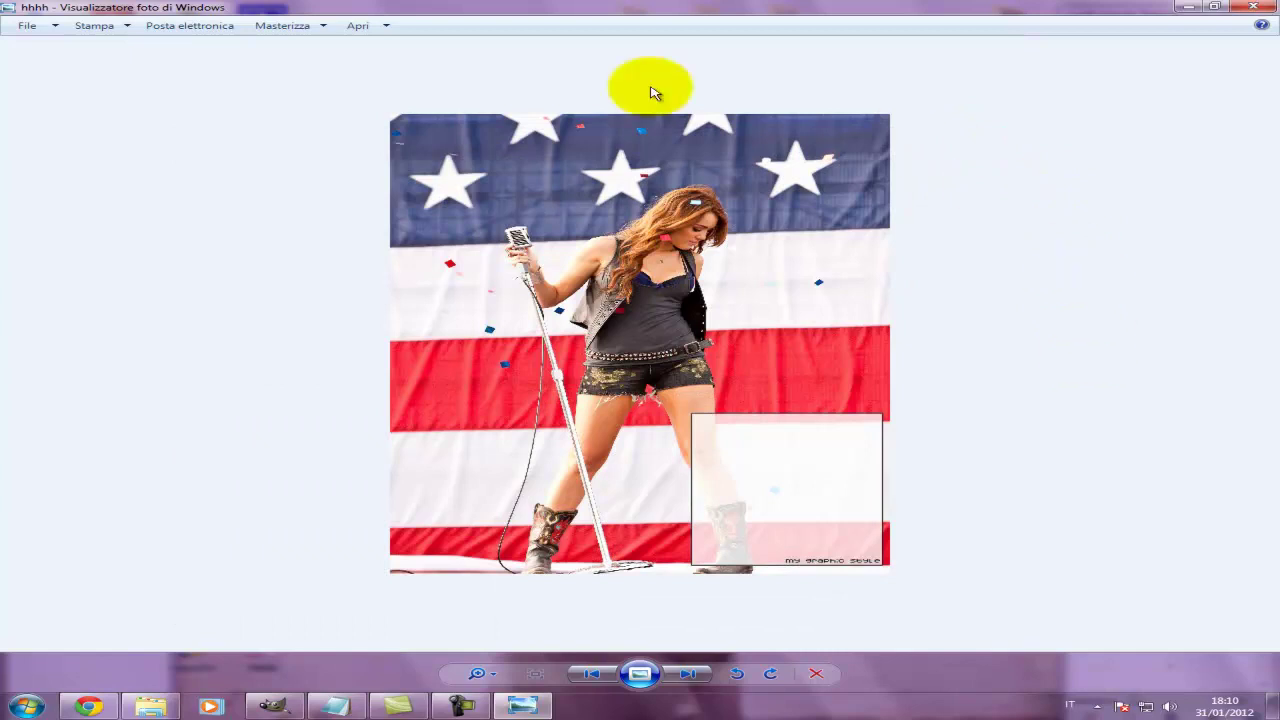